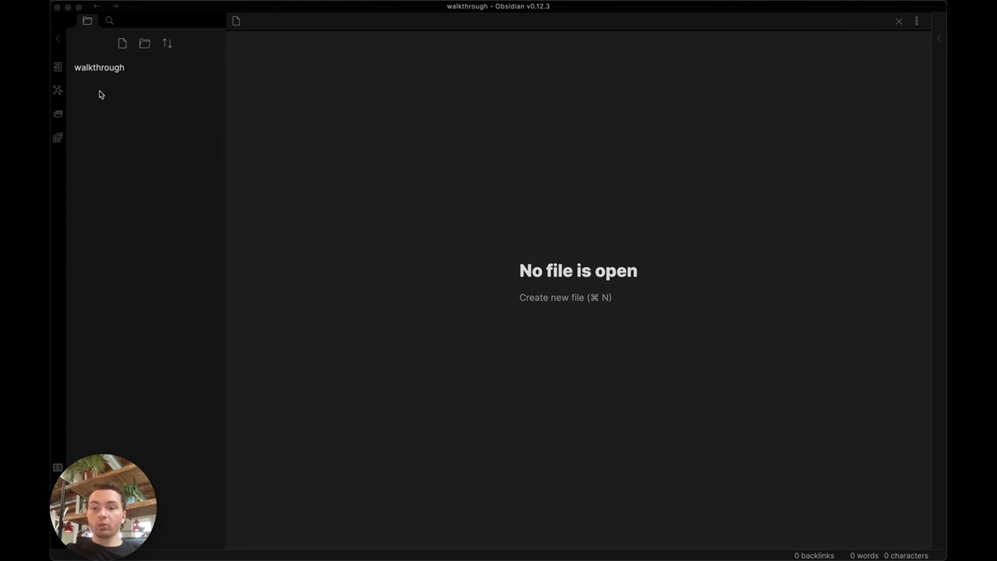
Create a top-level folder in the walkthrough vault named "areas", prefixed with the yin-yang emoji
left_click(101, 108)
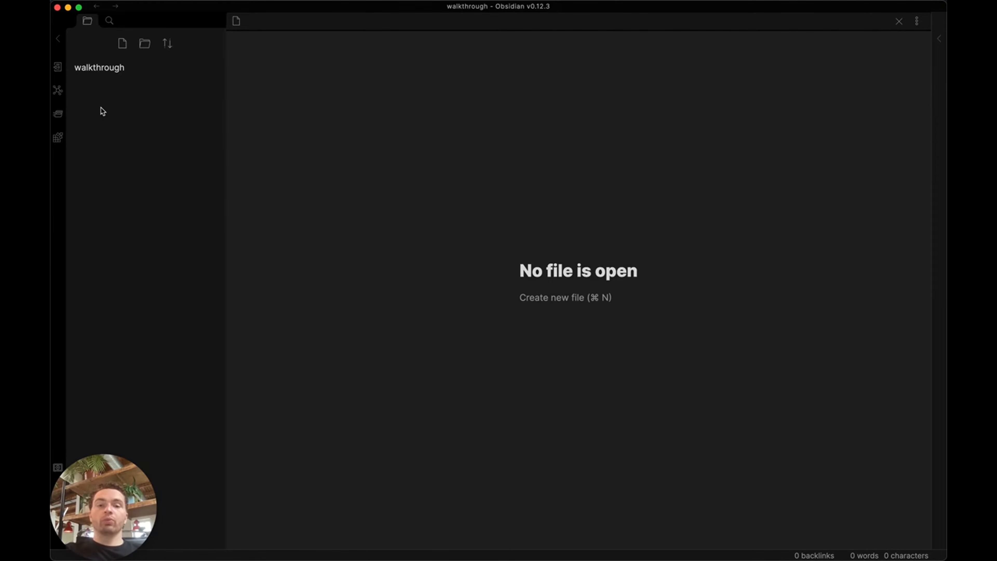
left_click(145, 47)
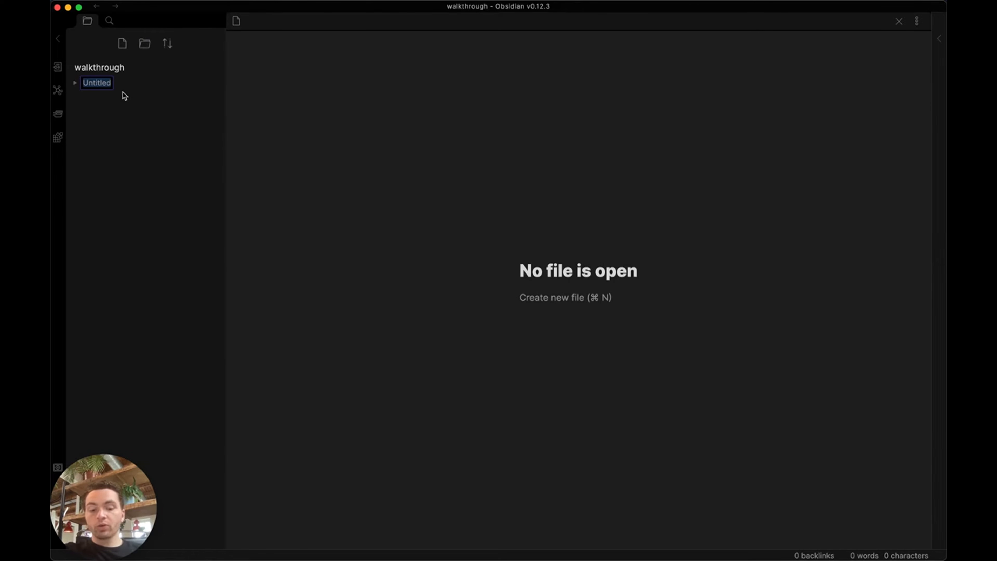
key("ctrl+super+space")
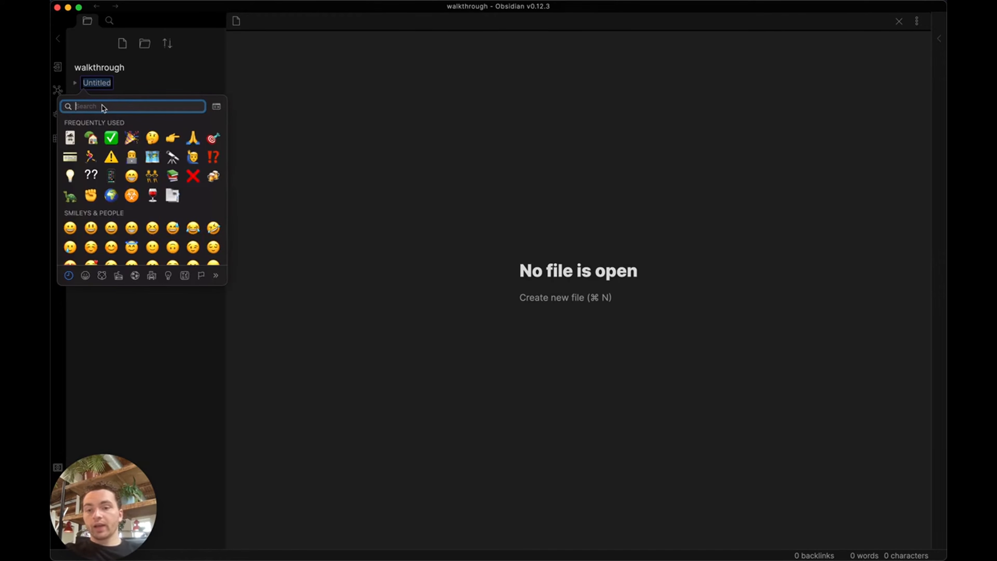
type("yin")
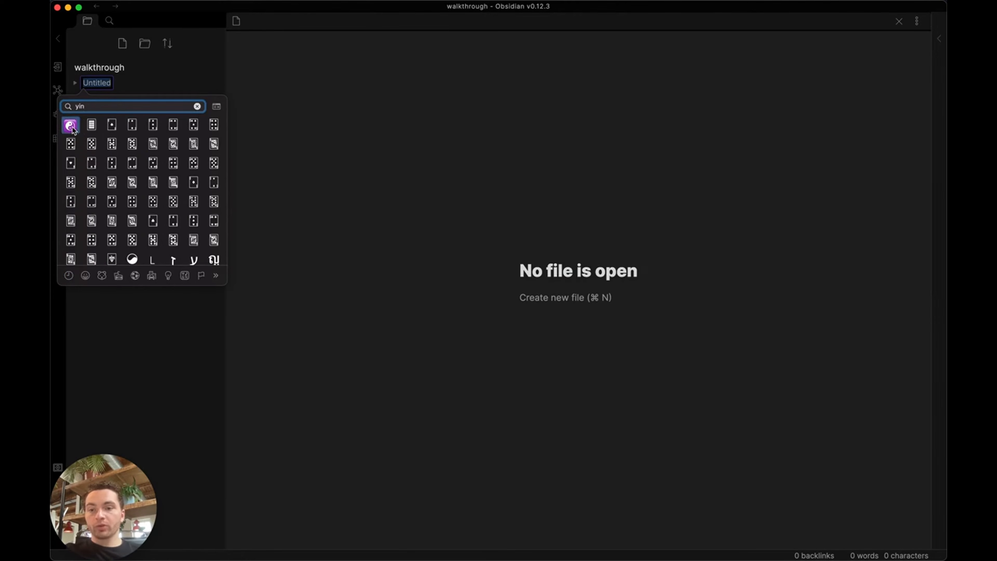
left_click(70, 125)
type("areas")
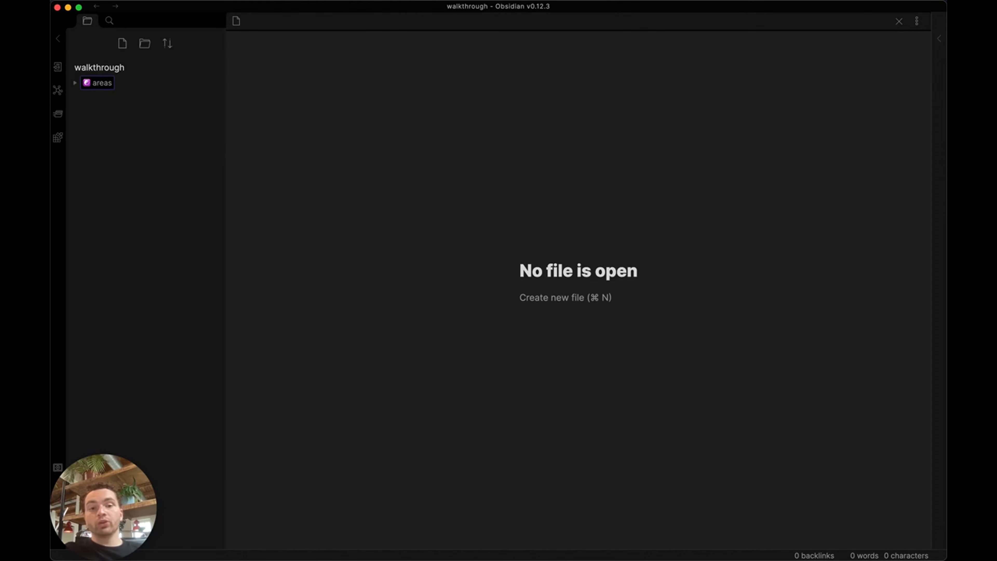
Create a second top-level folder named "projects", prefixed with the dragon face emoji
left_click(148, 44)
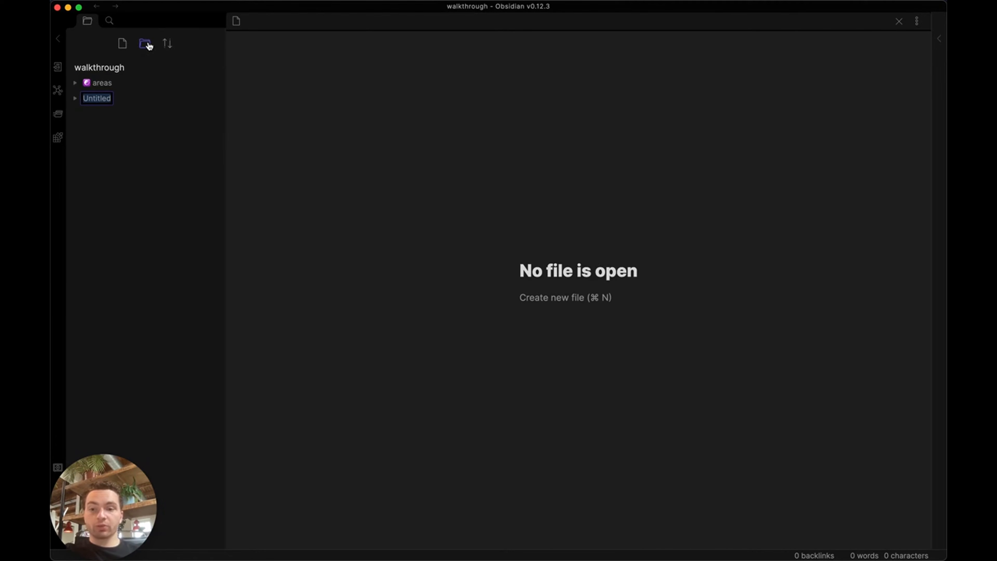
key("ctrl+super+space")
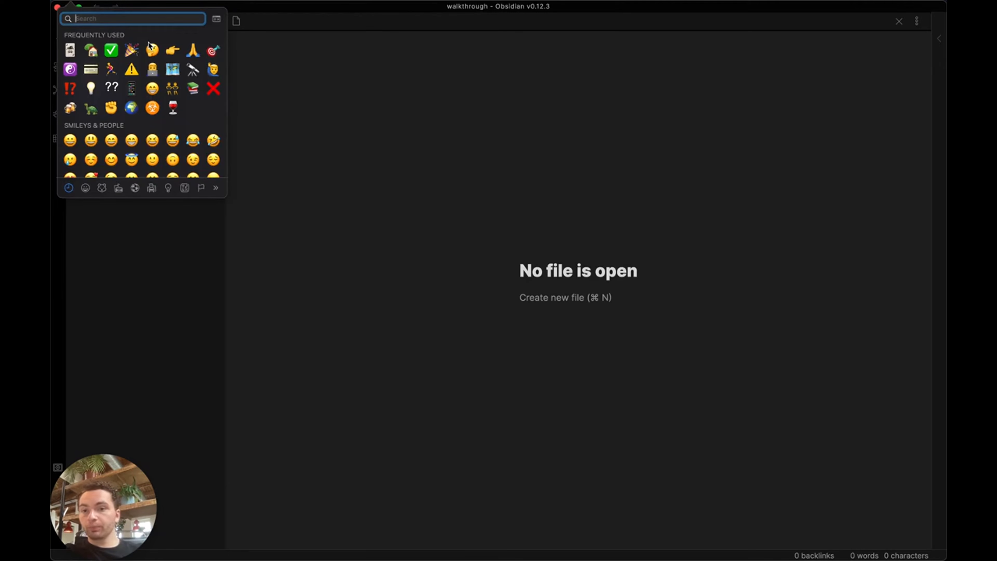
type("drag")
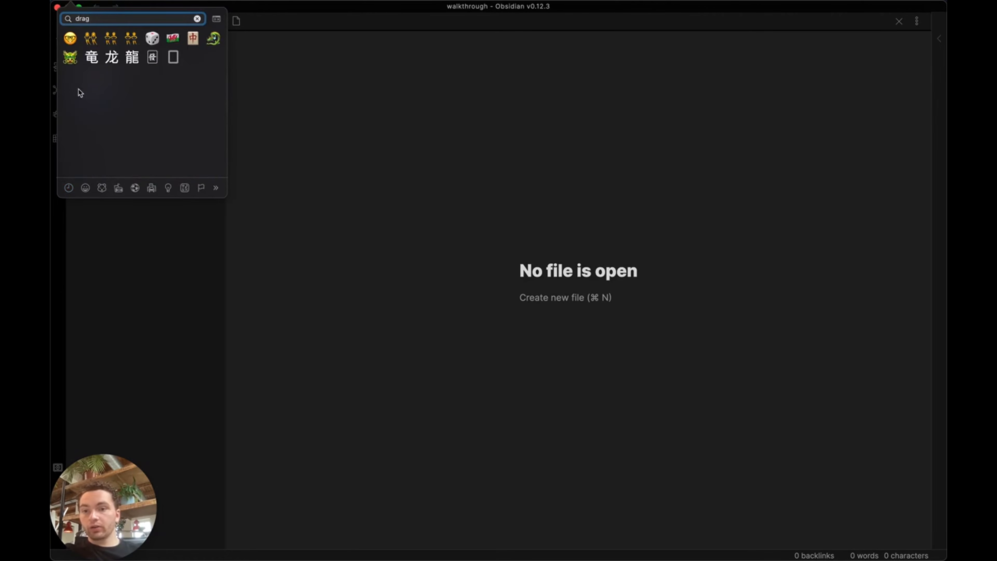
left_click(70, 58)
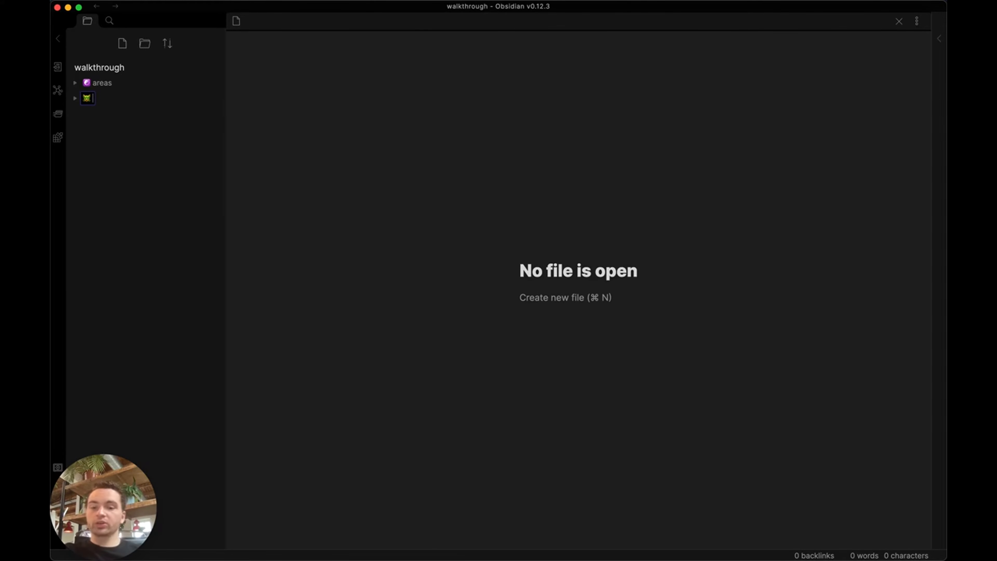
type("projects")
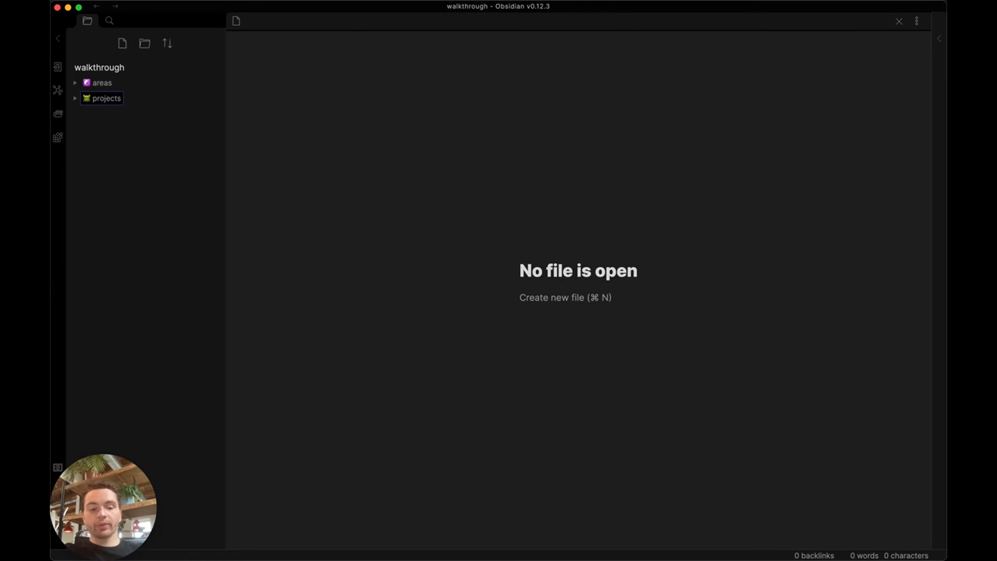
key("Return")
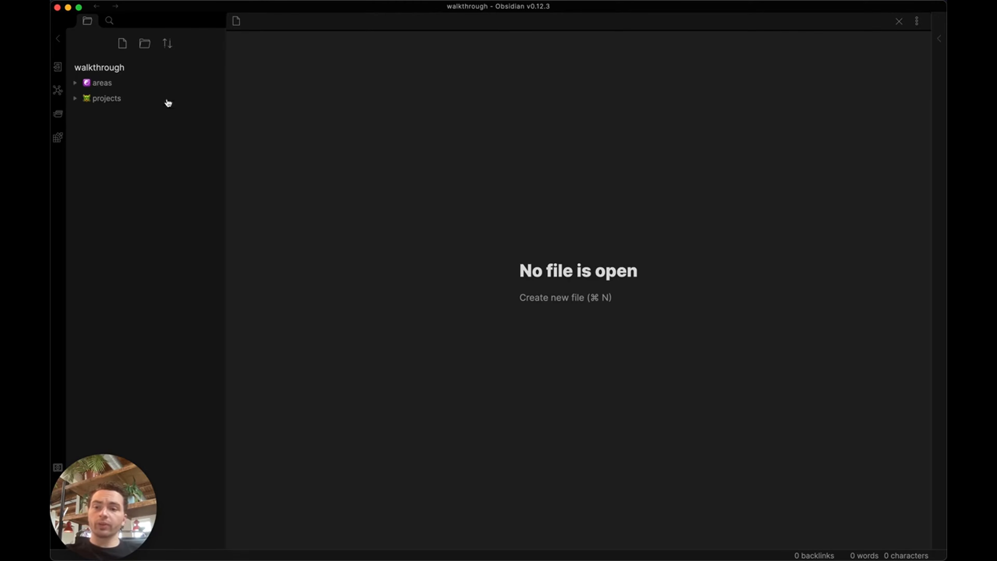
Create a third top-level folder named "resources", prefixed with the light bulb emoji
left_click(144, 44)
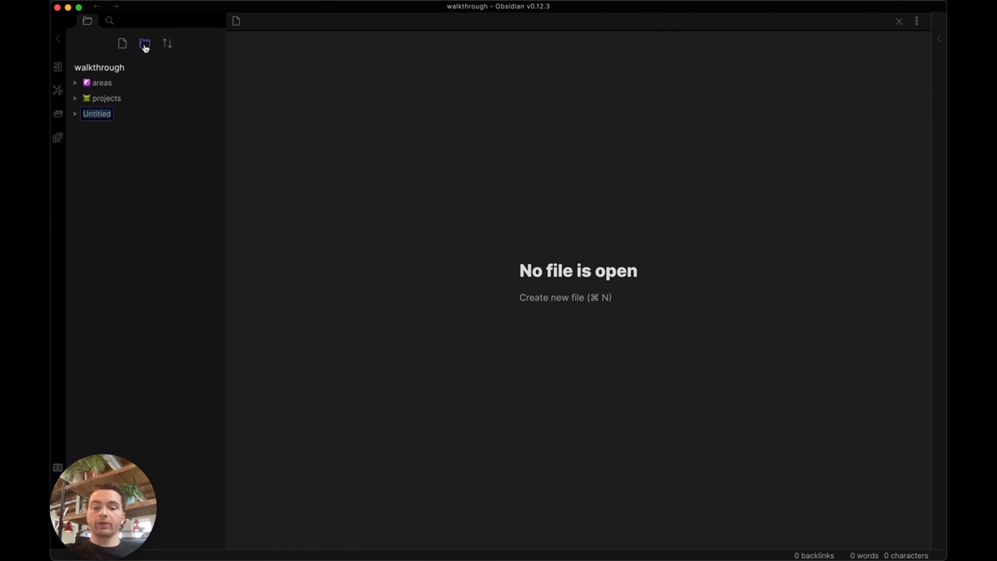
key("ctrl+super+space")
type("light")
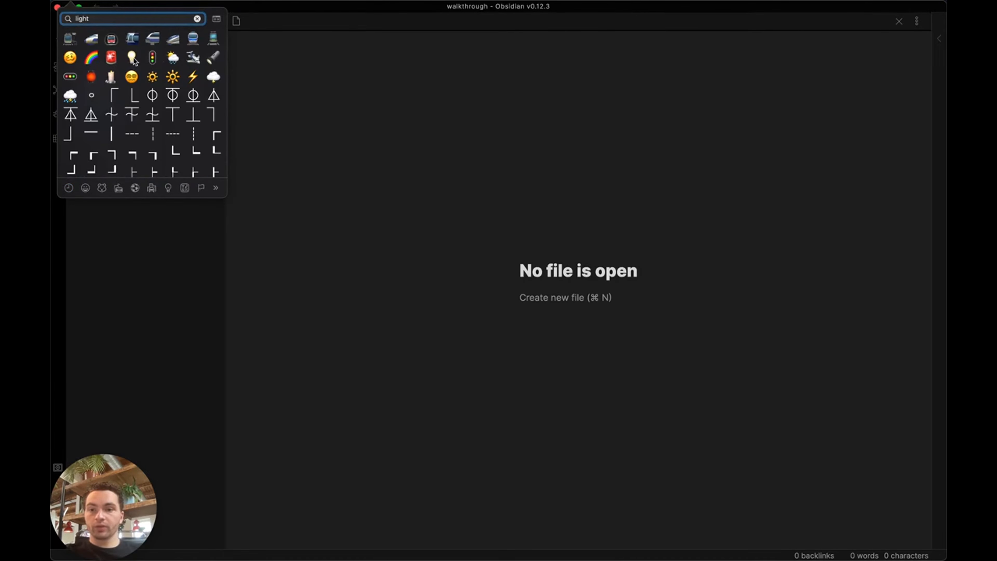
left_click(132, 58)
type("resour")
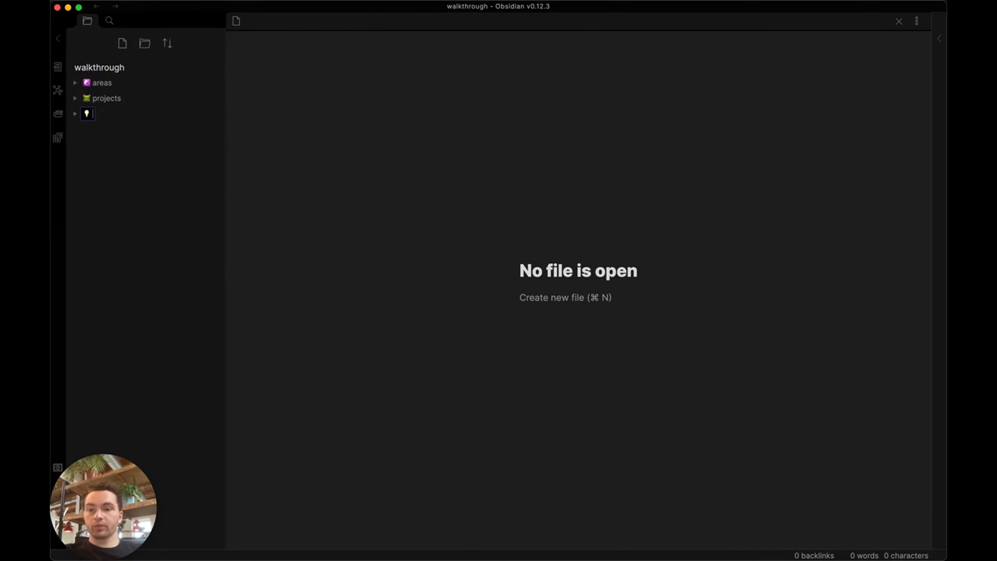
type("ces")
key("Return")
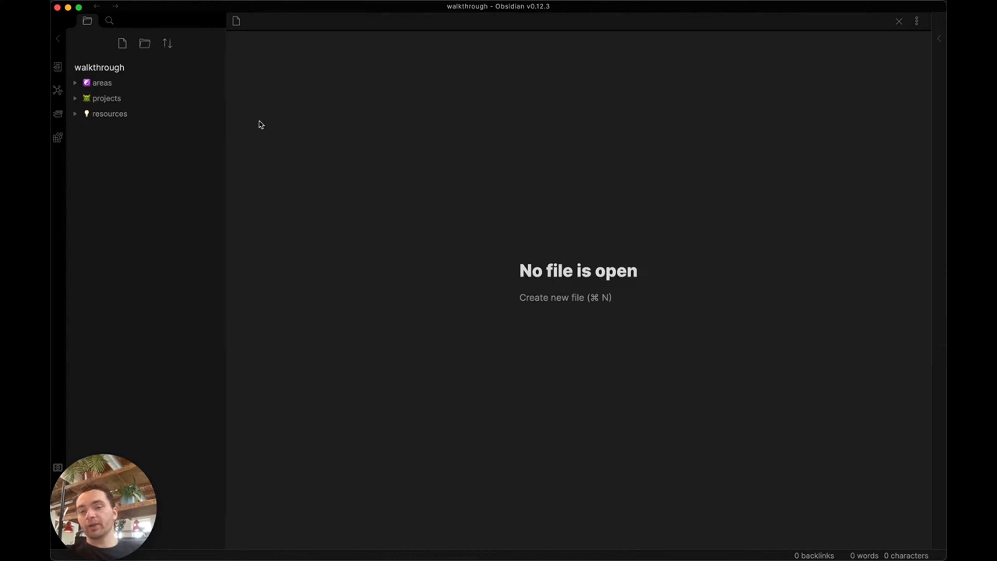
Add a subfolder named "inbox" inside the areas folder, prefixed with a mailbox emoji
right_click(115, 87)
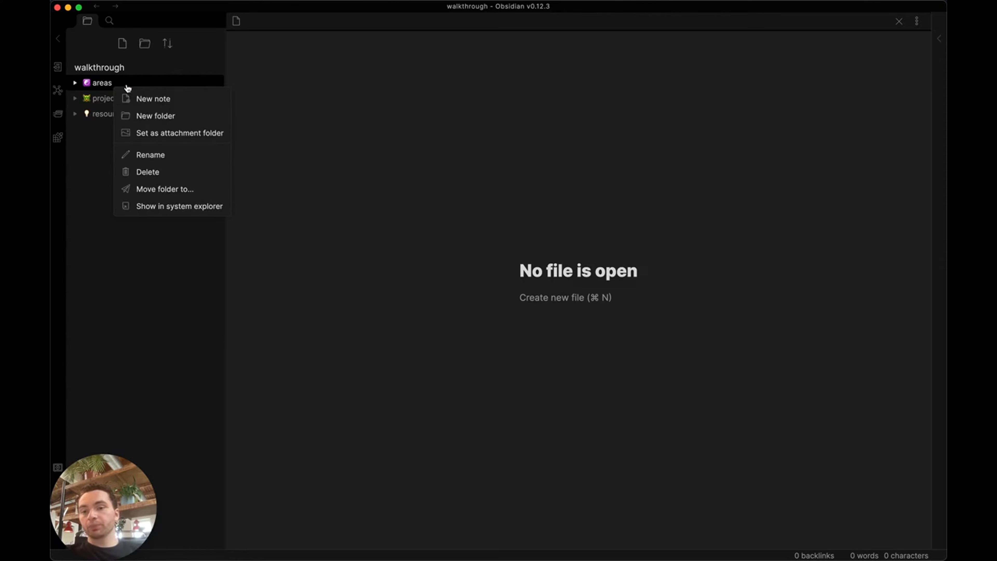
left_click(161, 116)
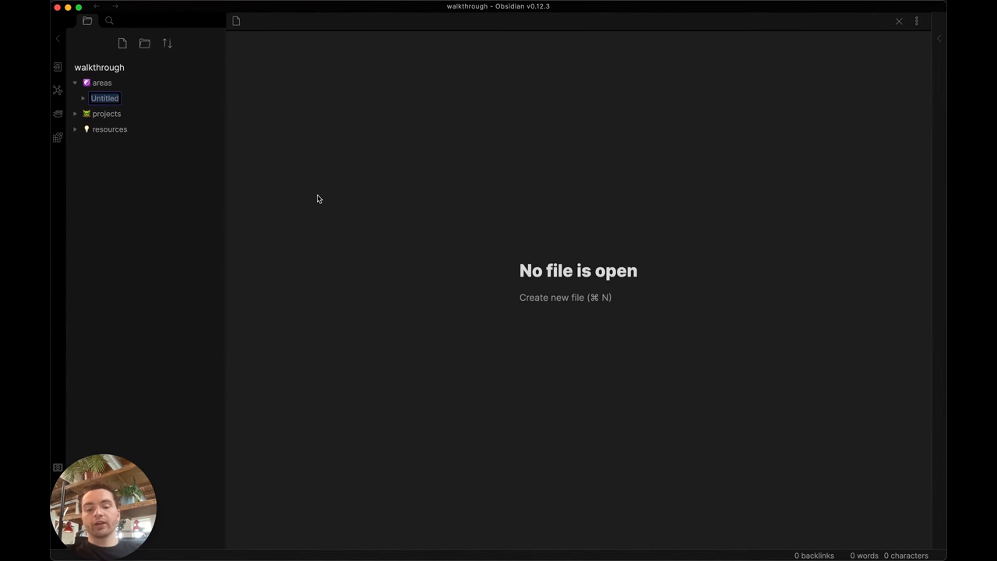
key("ctrl+super+space")
type("mail")
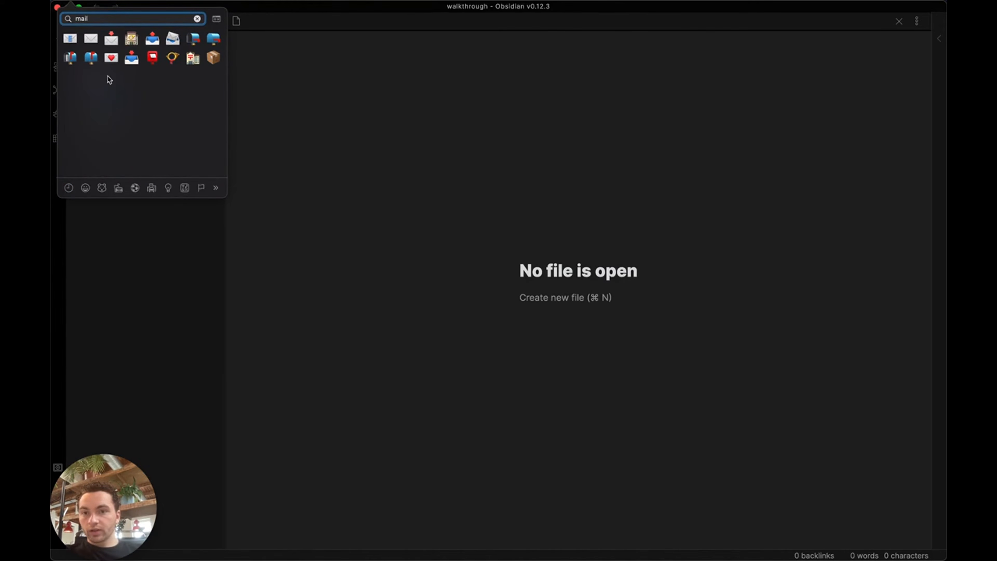
left_click(92, 59)
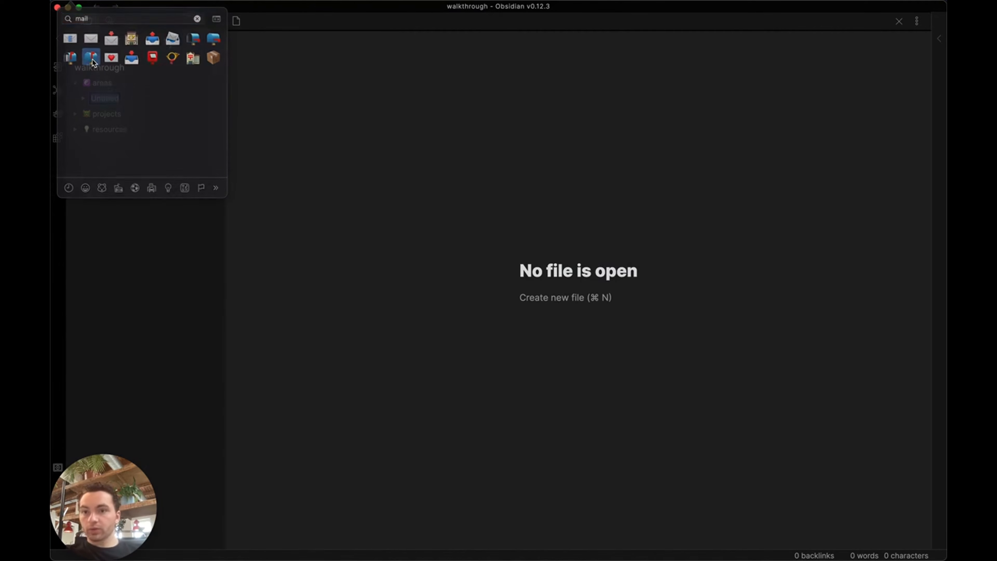
type("inbox")
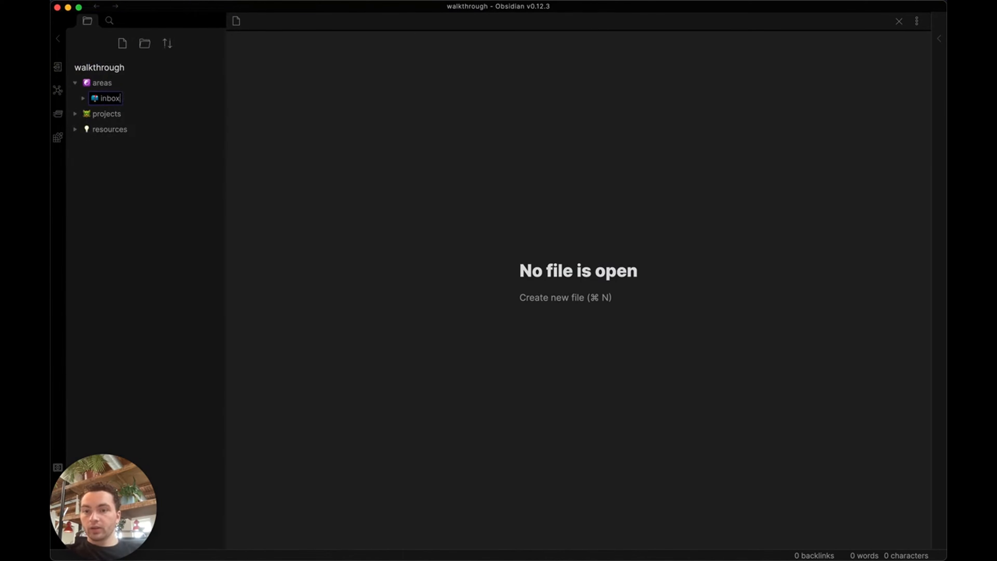
key("Return")
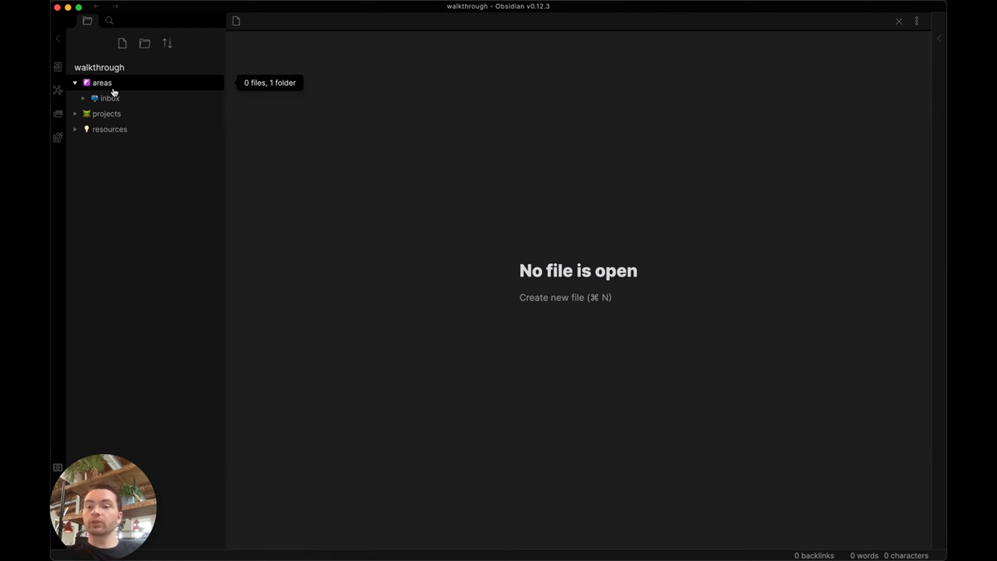
Add a subfolder named "Domain mastery" inside the areas folder, prefixed with a person emoji
right_click(124, 90)
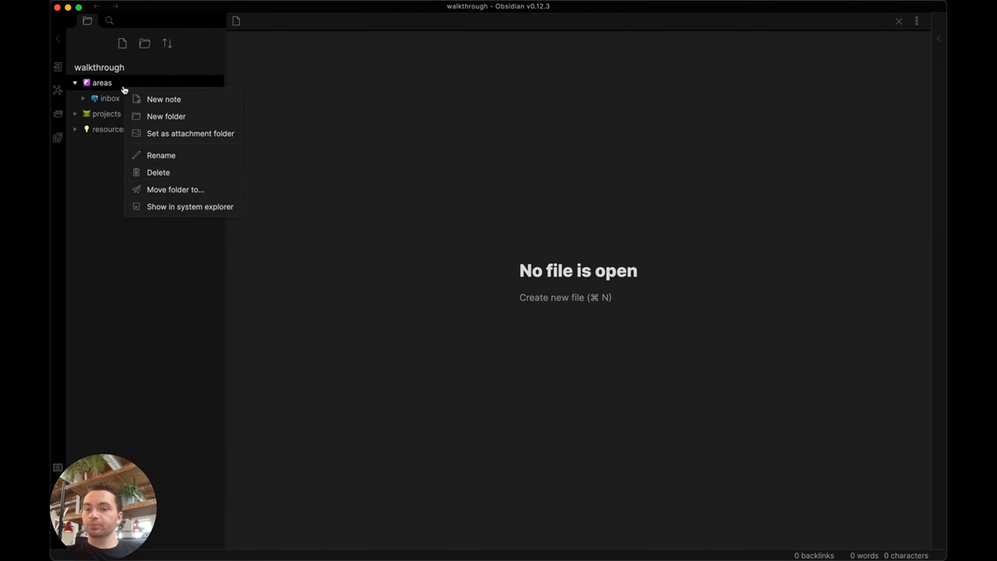
left_click(174, 117)
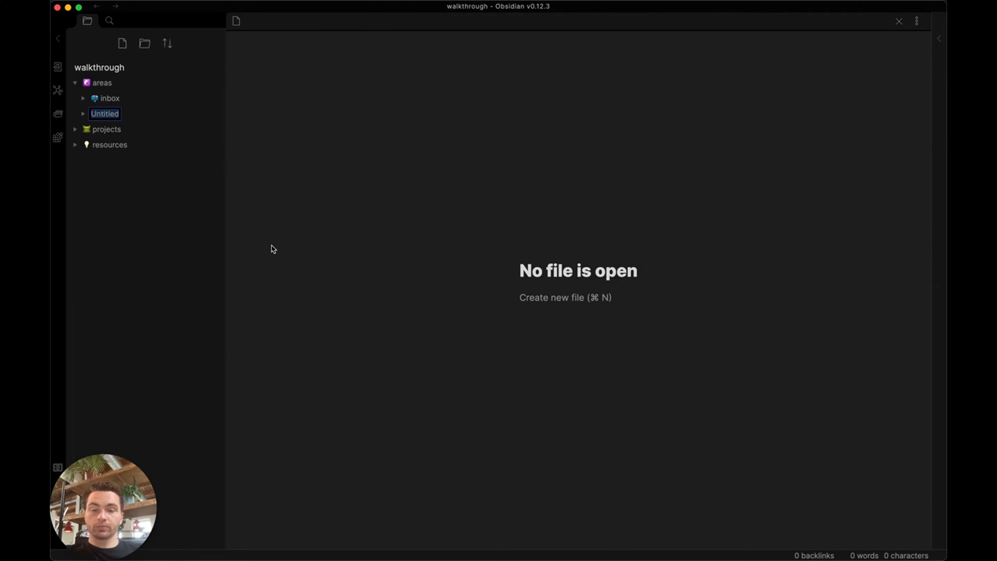
right_click(105, 114)
left_click(141, 181)
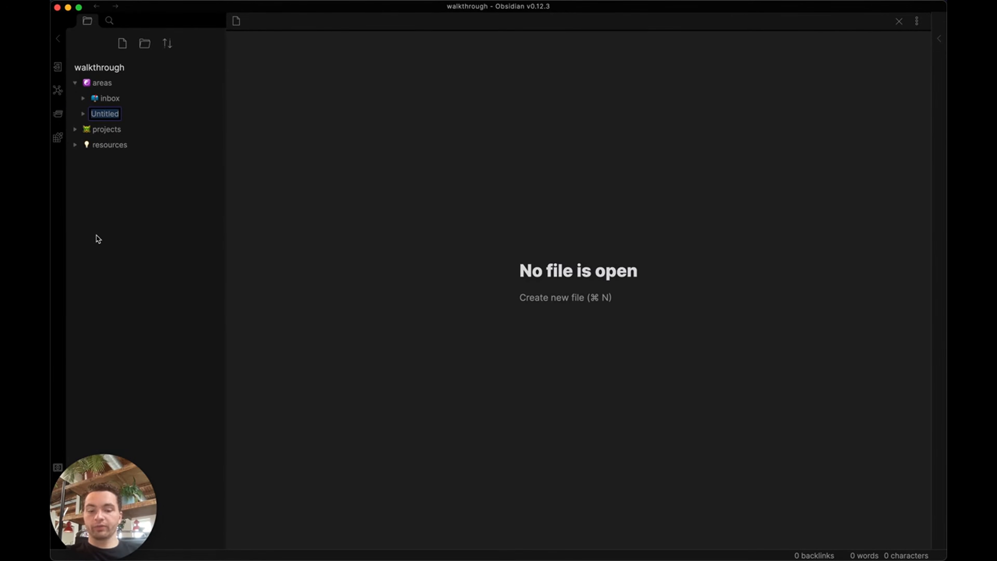
type("Domain mastery")
key("Return")
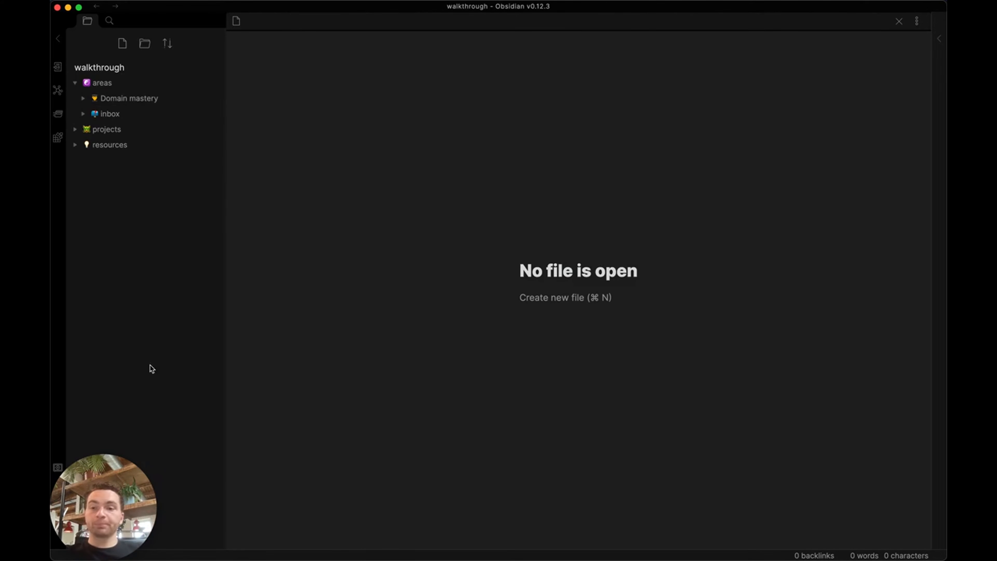
Add a subfolder named "personal growth" inside the areas folder, prefixed with a sunset emoji
right_click(118, 84)
left_click(157, 118)
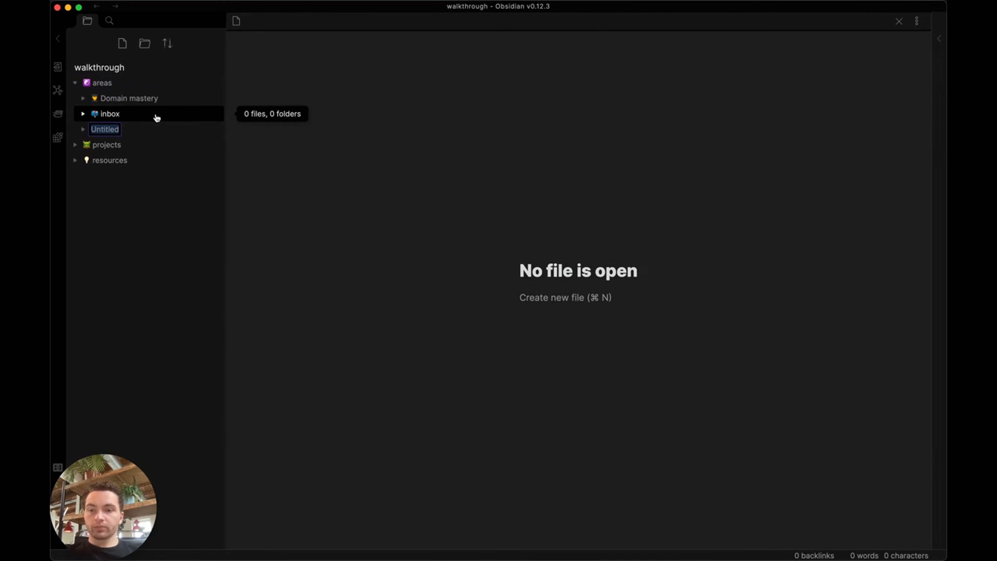
key("ctrl+super+space")
type("sunse")
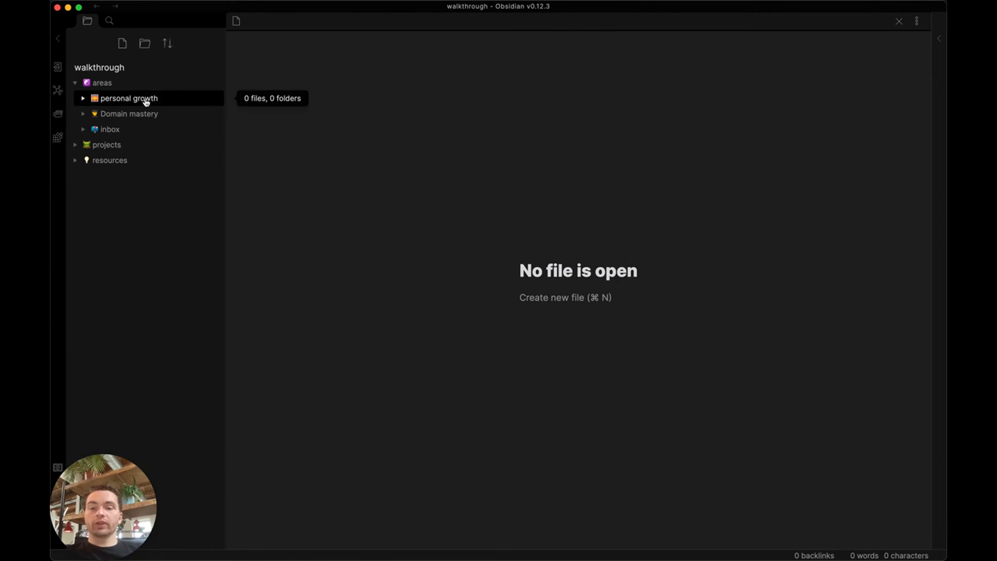
Rename the Domain mastery folder to lowercase "domain mastery", keeping its emoji prefix
right_click(111, 114)
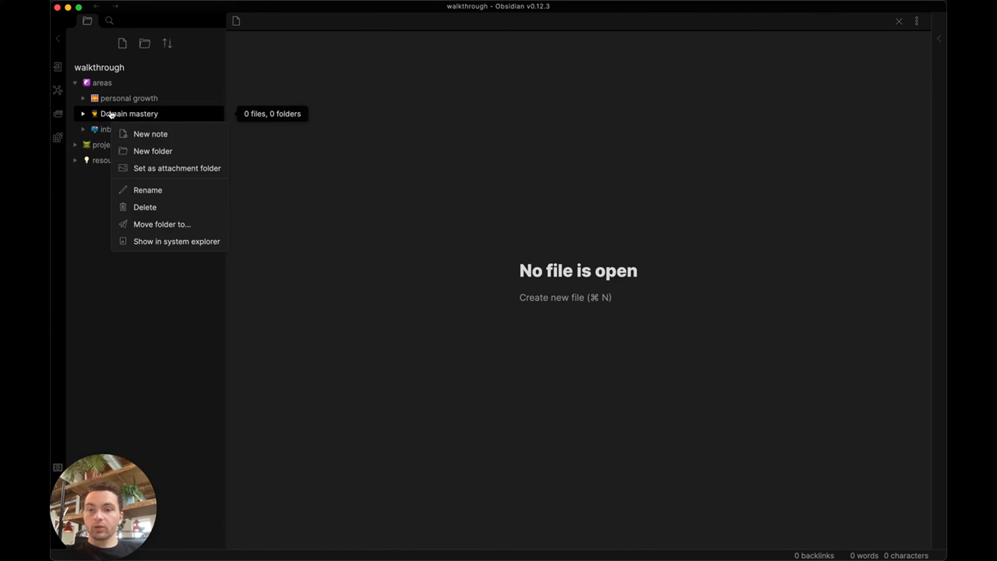
left_click(163, 191)
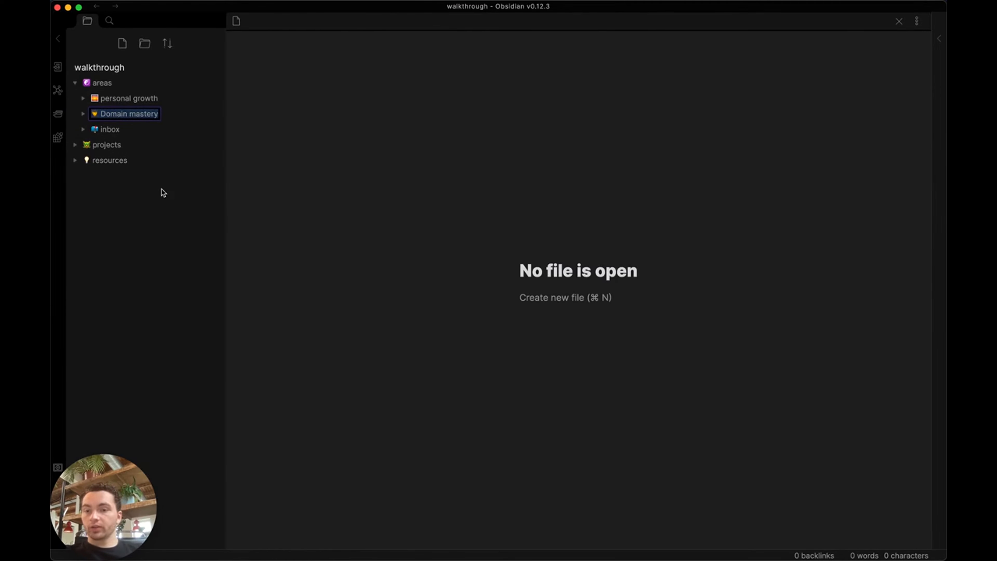
key("Left")
key("BackSpace")
type("d")
key("Return")
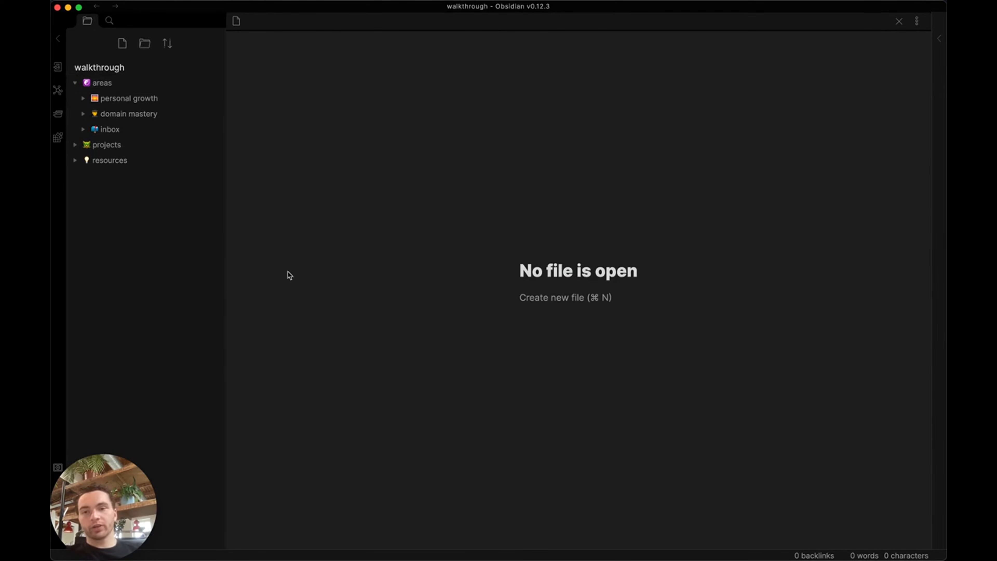
Add a subfolder named "BUX Crypto - DevOps improvements" inside the projects folder, then collapse the projects folder
left_click(127, 149)
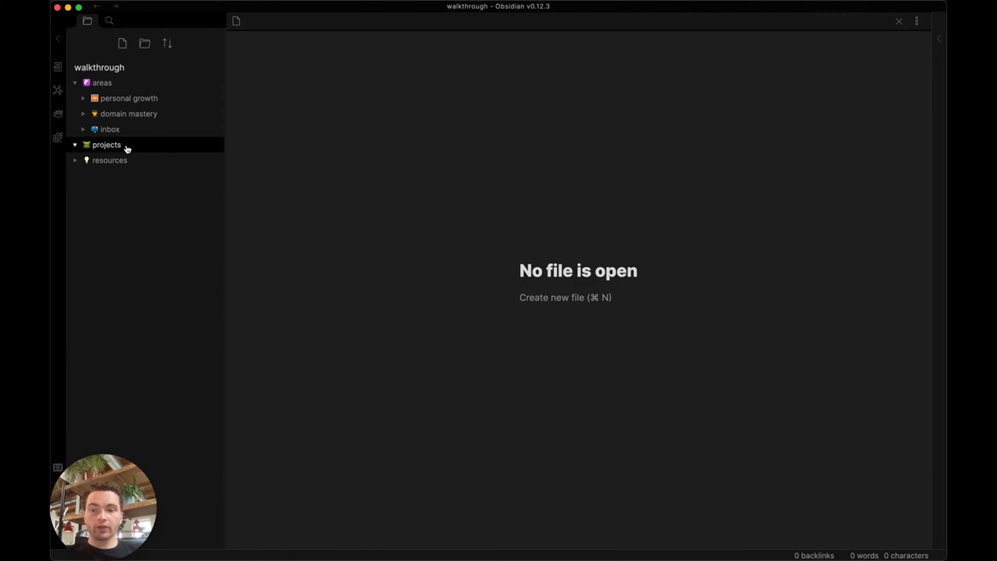
right_click(128, 149)
left_click(172, 176)
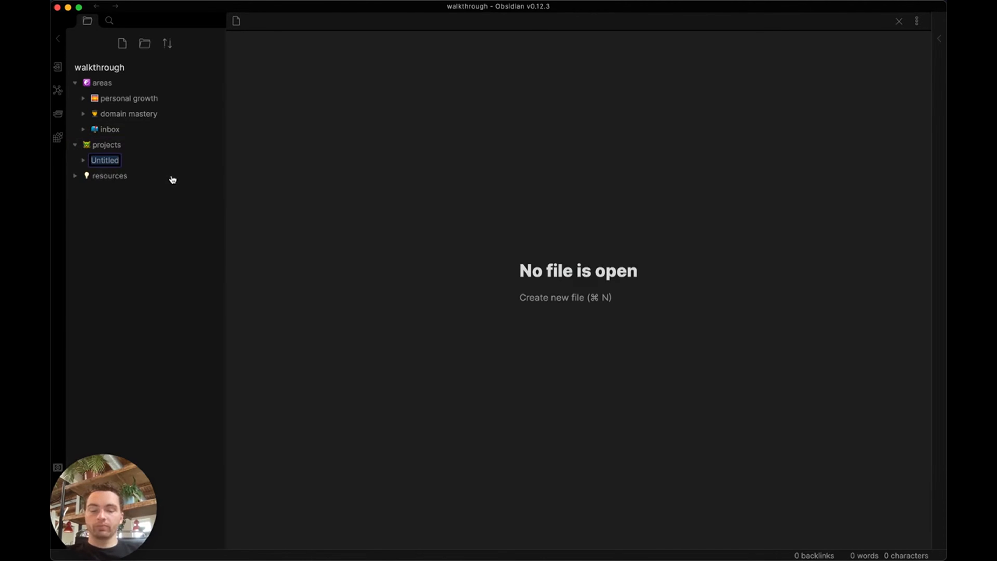
type("BUX")
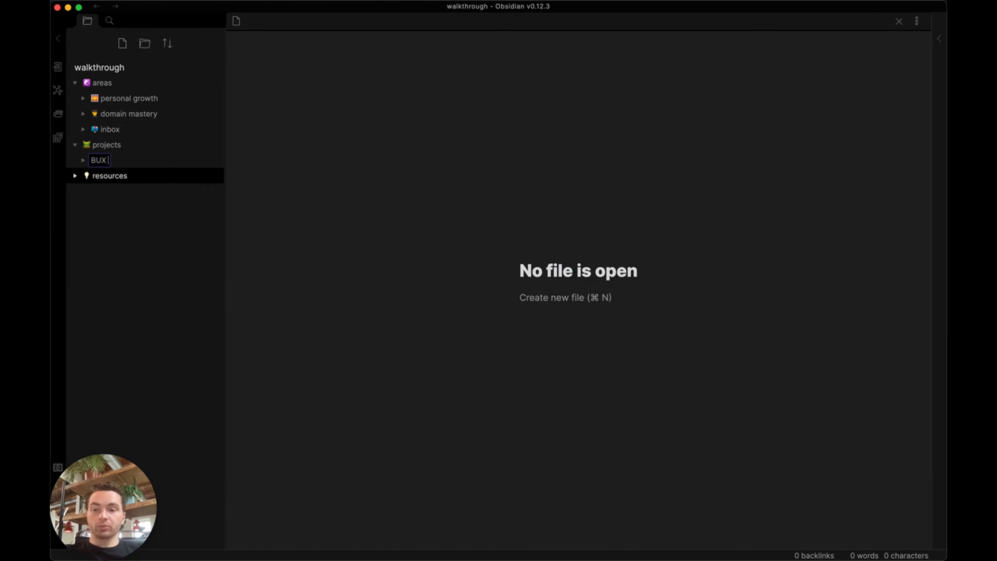
type(" Crypto -")
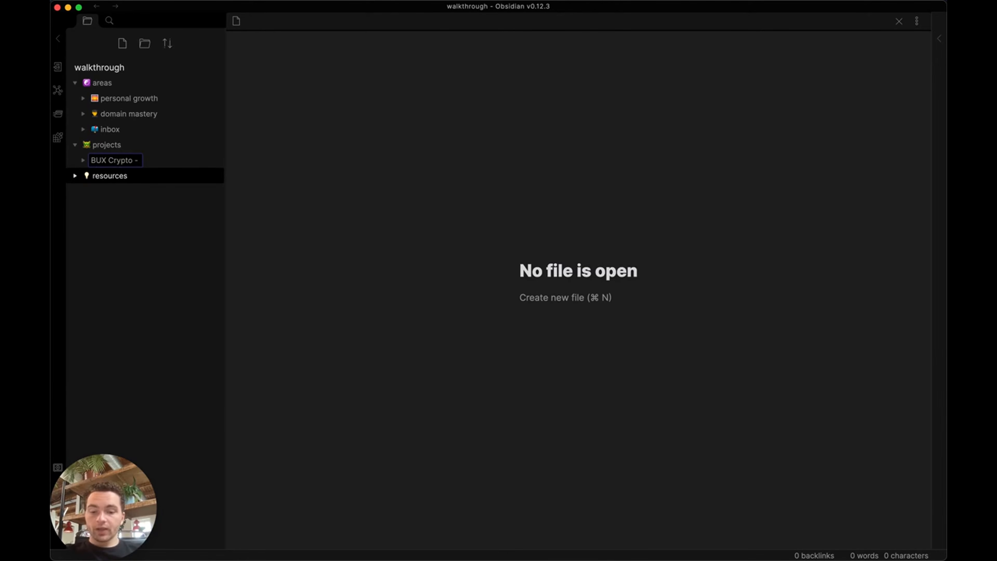
type(" DevOps")
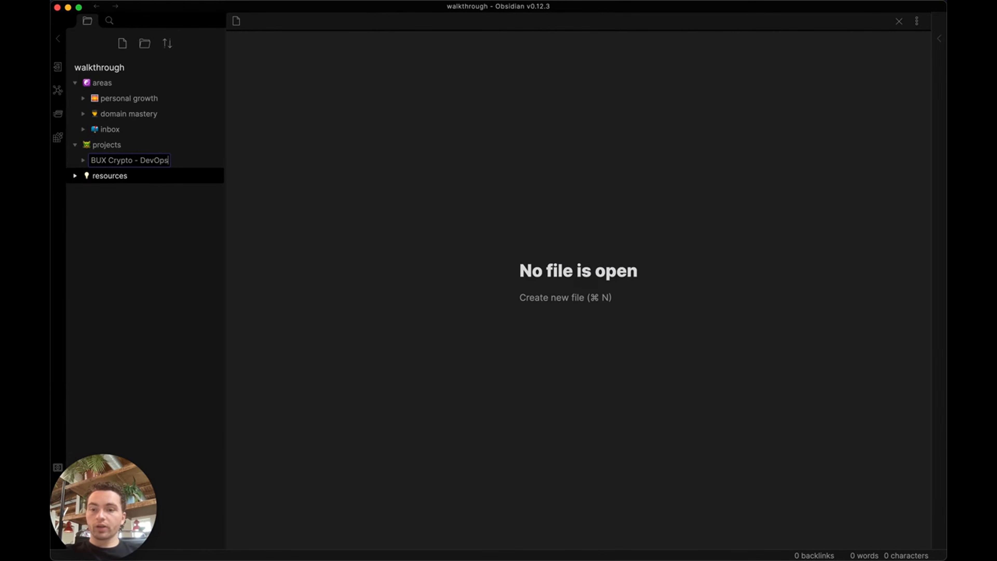
type(" improvements")
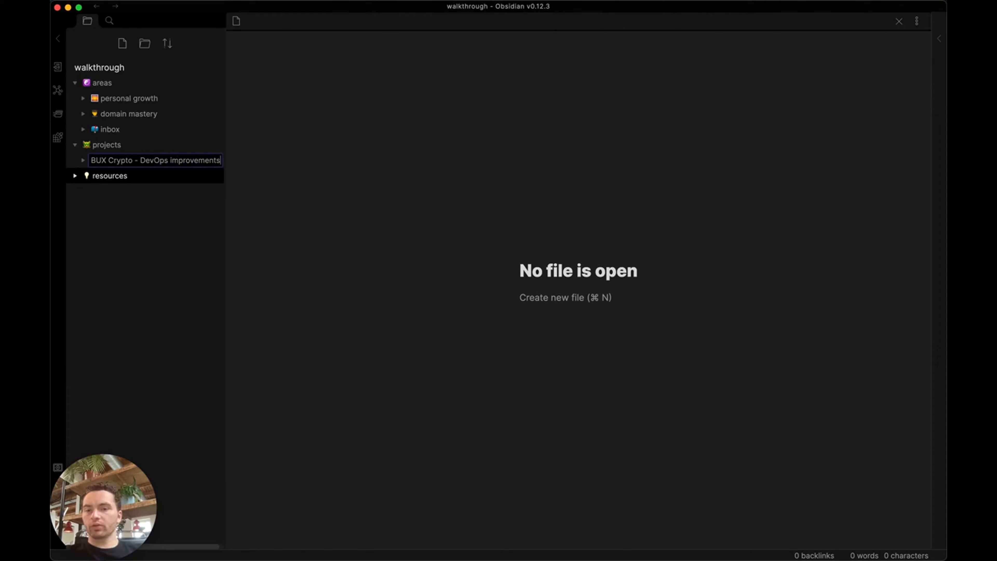
key("Return")
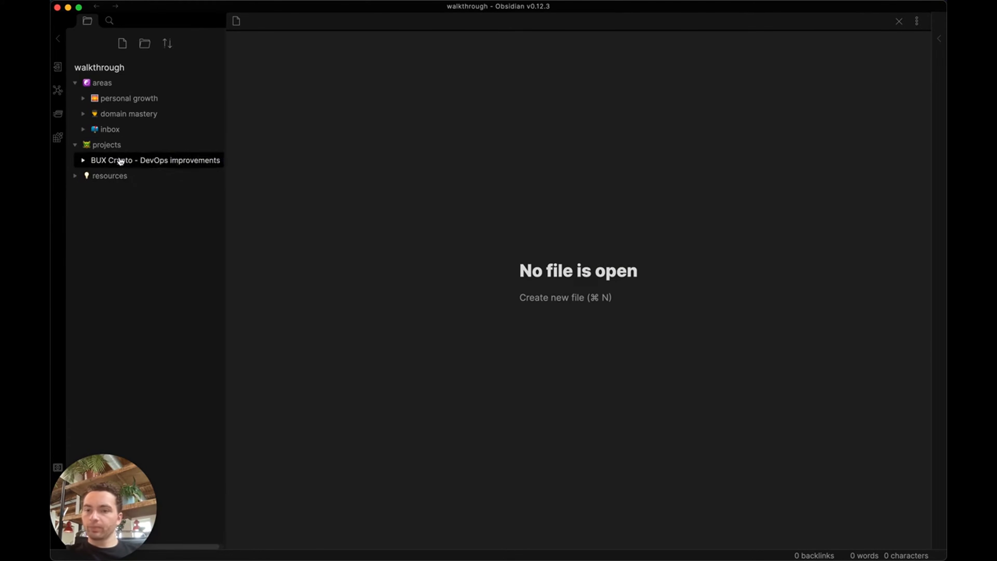
left_click(123, 145)
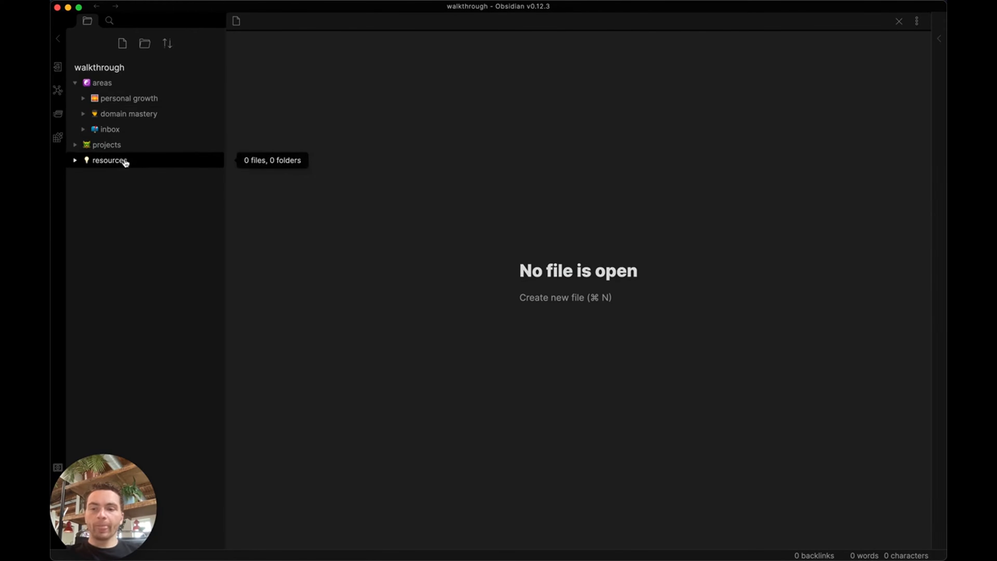
Add a subfolder named "logs" inside the resources folder, prefixed with a detective emoji
left_click(117, 161)
right_click(115, 161)
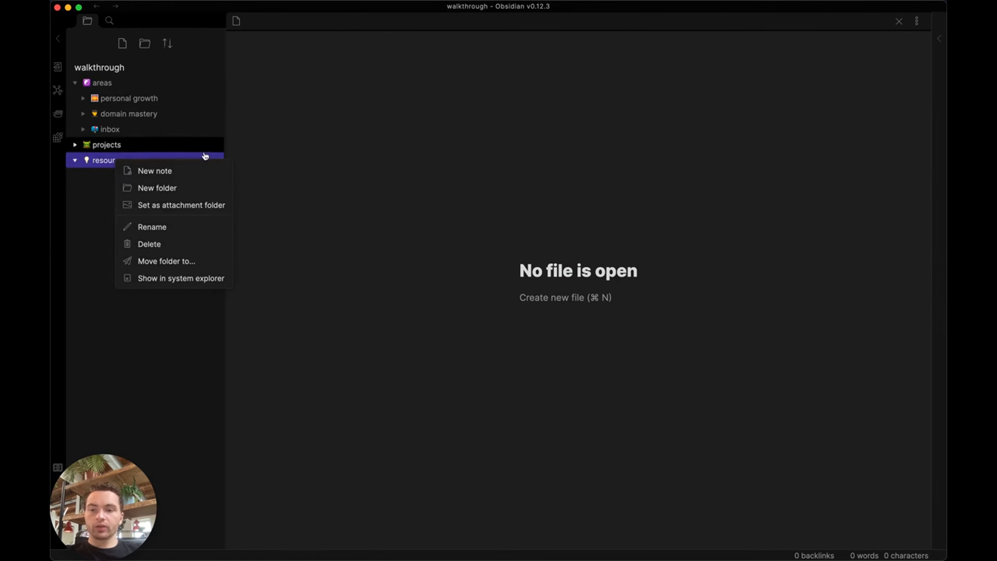
left_click(180, 190)
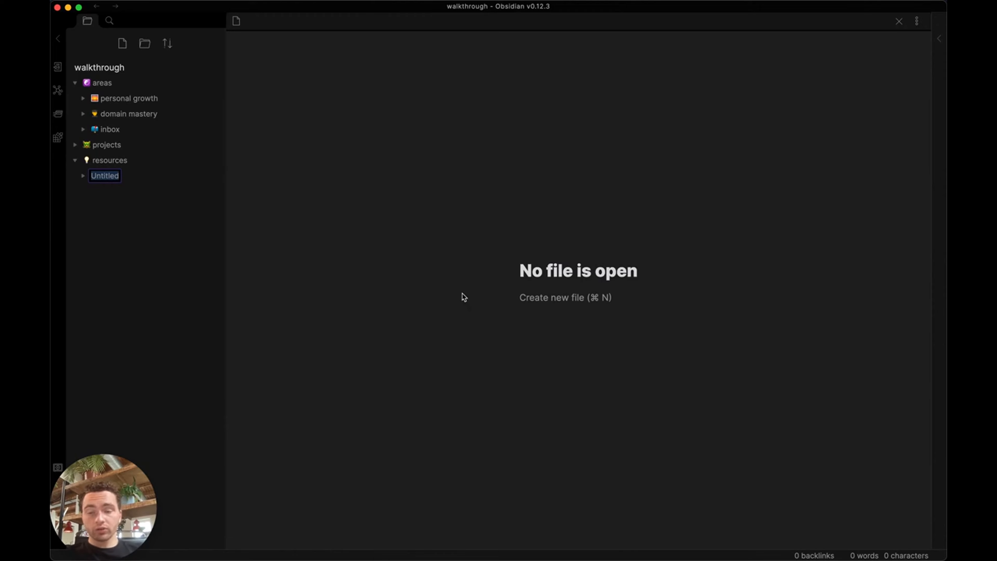
right_click(117, 180)
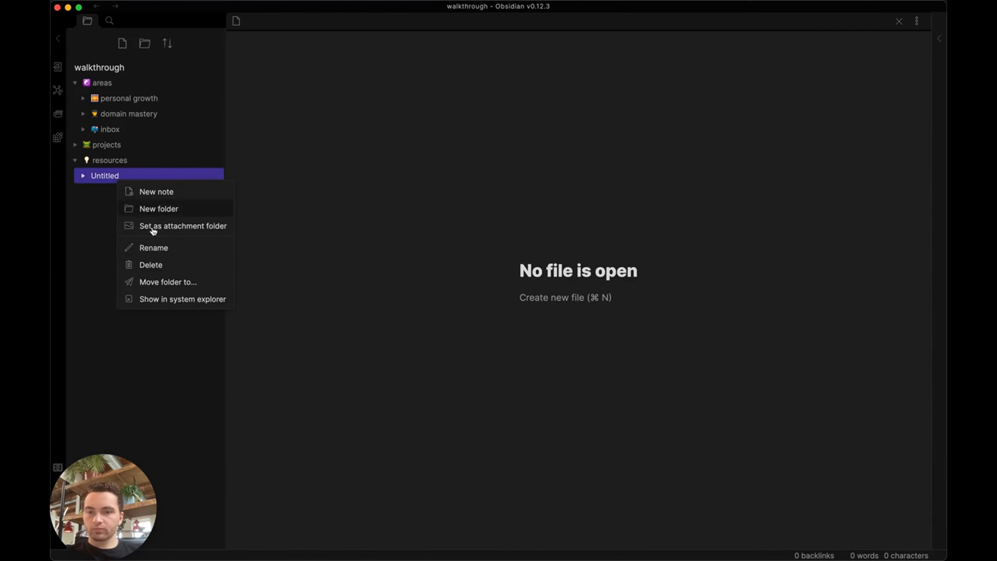
left_click(155, 248)
type("🕵️ logs")
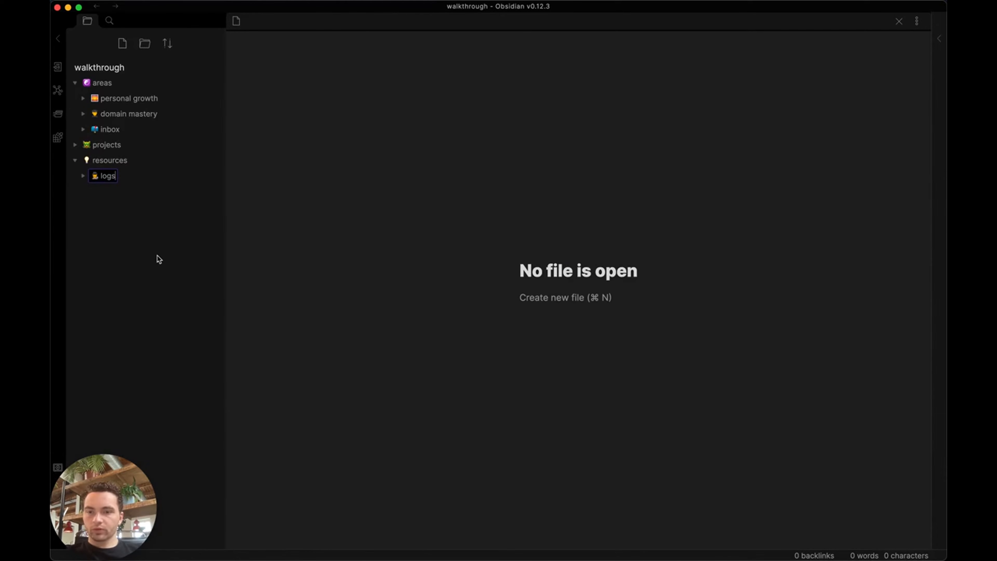
key("Return")
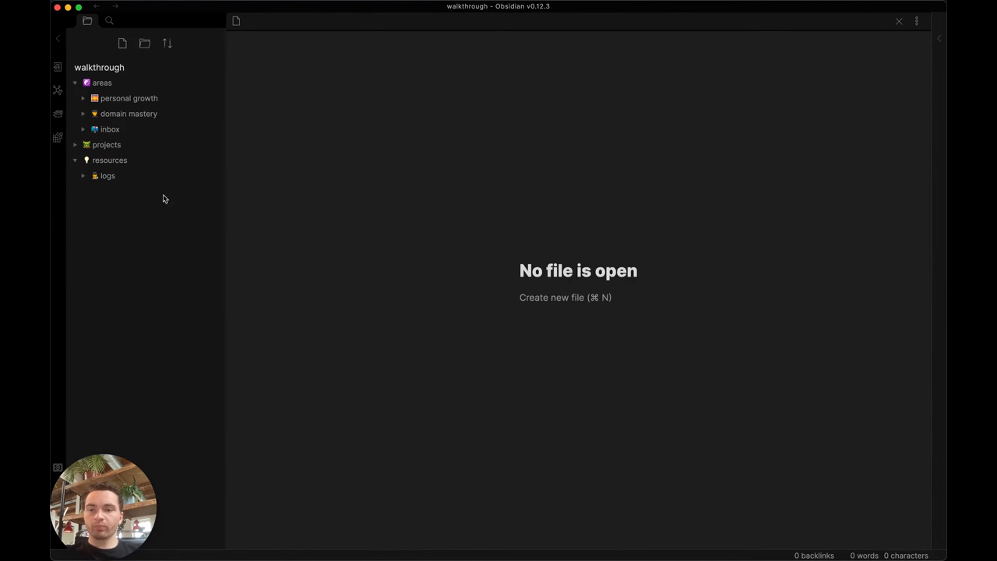
Add a subfolder named "templates" inside the resources folder, prefixed with a hammer-and-wrench emoji
right_click(113, 163)
left_click(168, 192)
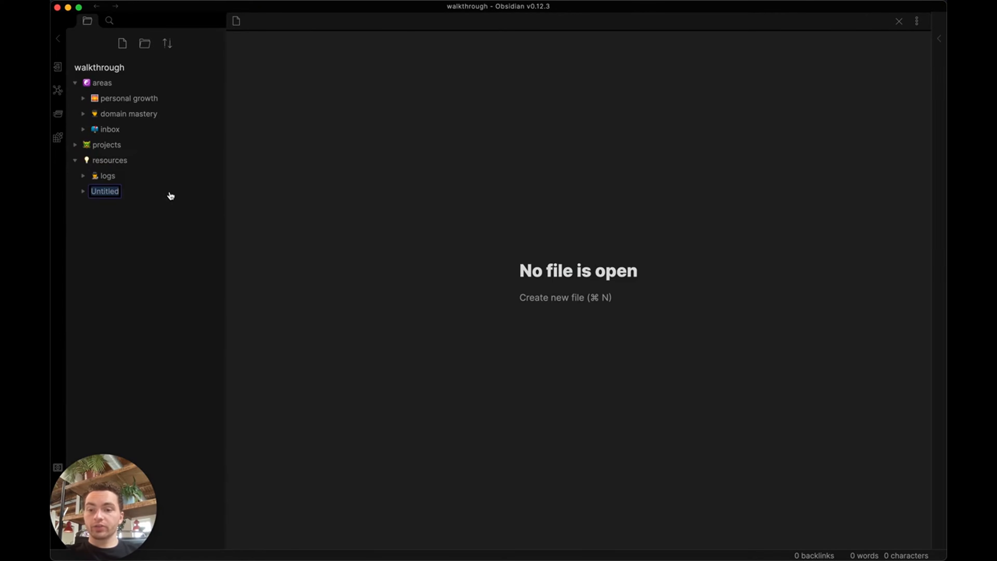
key("ctrl+super+space")
type("tools")
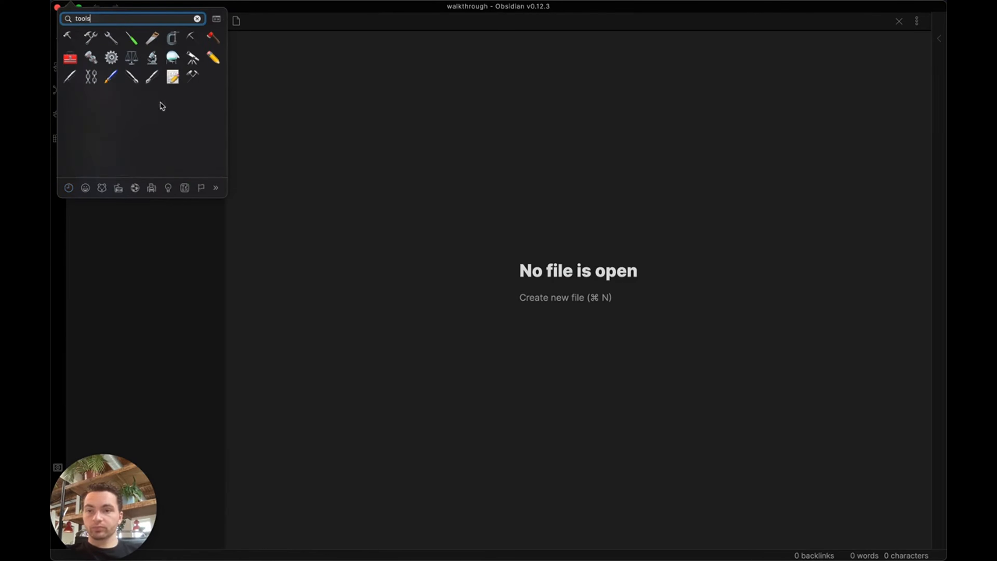
left_click(90, 38)
type("tem")
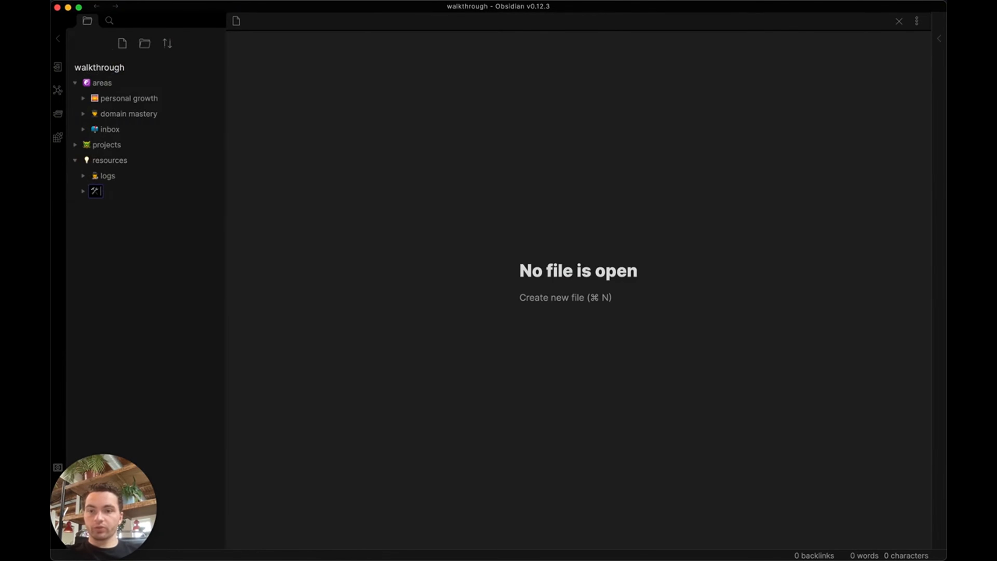
type("plates")
key("Return")
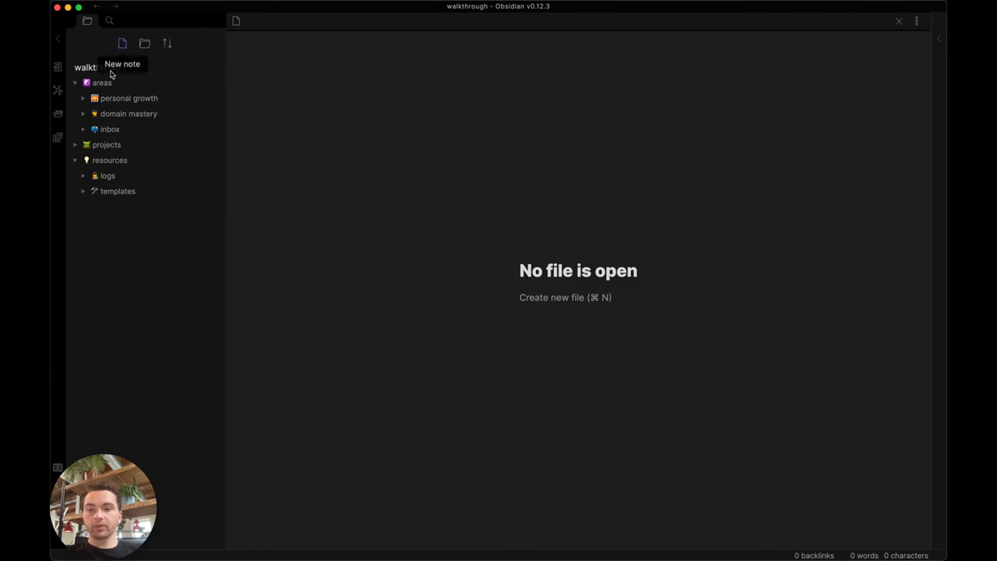
Add a subfolder named "runbooks" inside the resources folder, prefixed with a scroll emoji
right_click(109, 161)
left_click(140, 194)
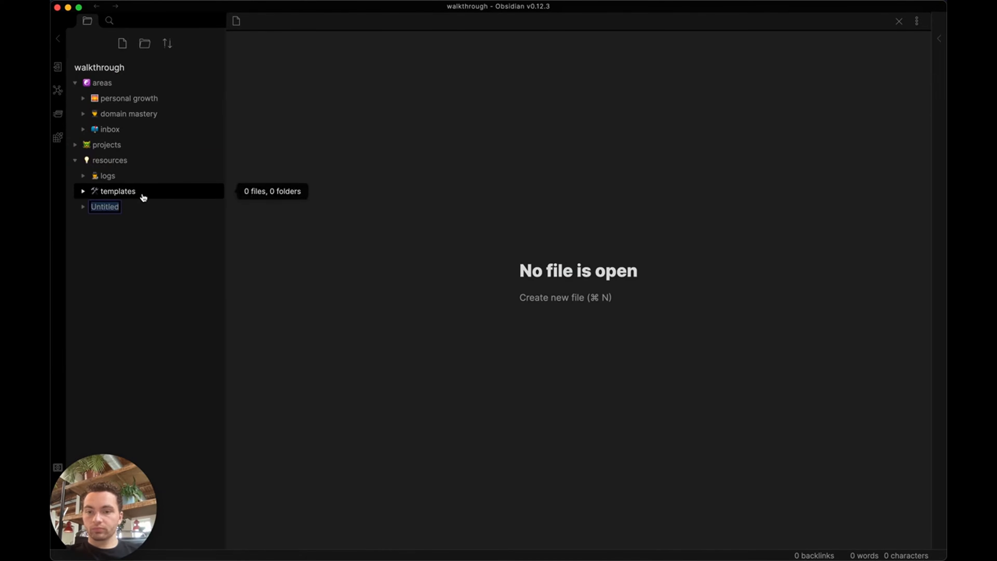
type("📜 runbooks")
key("Return")
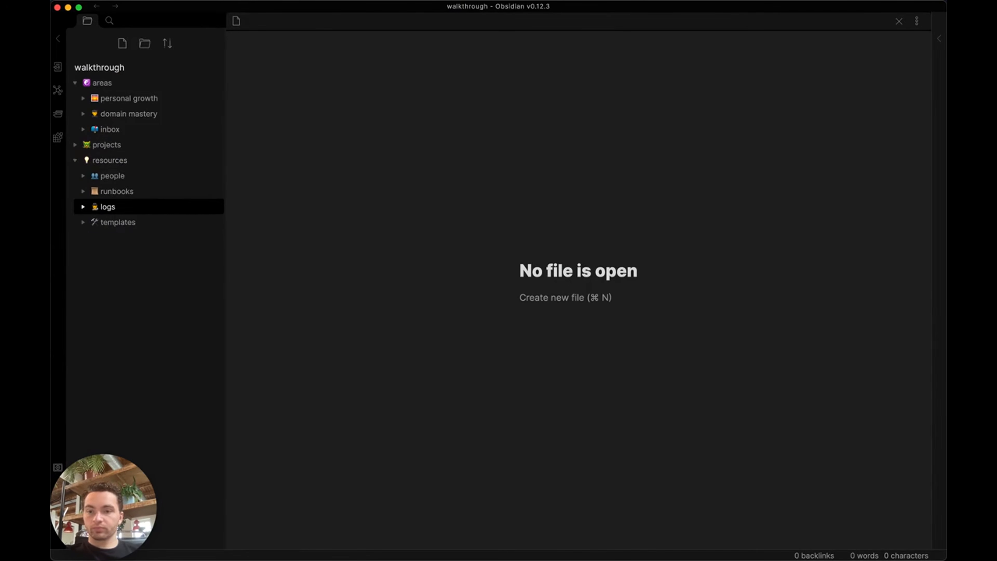
Add a subfolder named "wiki" inside the resources folder, prefixed with a globe emoji
right_click(131, 160)
left_click(160, 186)
type("🌍 wiki")
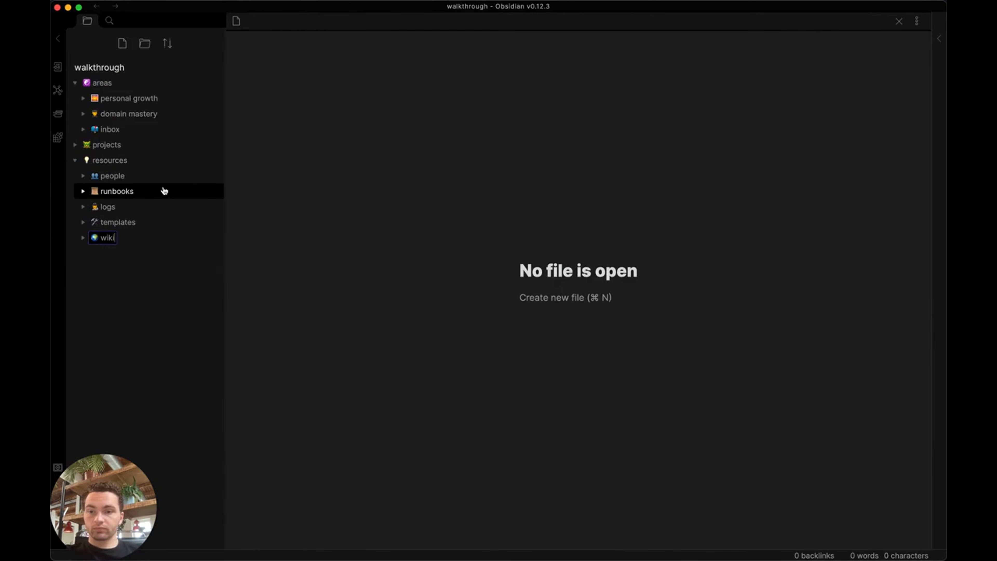
key("Return")
Add a "kanban tasks" subfolder to the walkthrough vault's resources folder, reusing the emoji-prefixed folder name from the existing reference vault
right_click(133, 115)
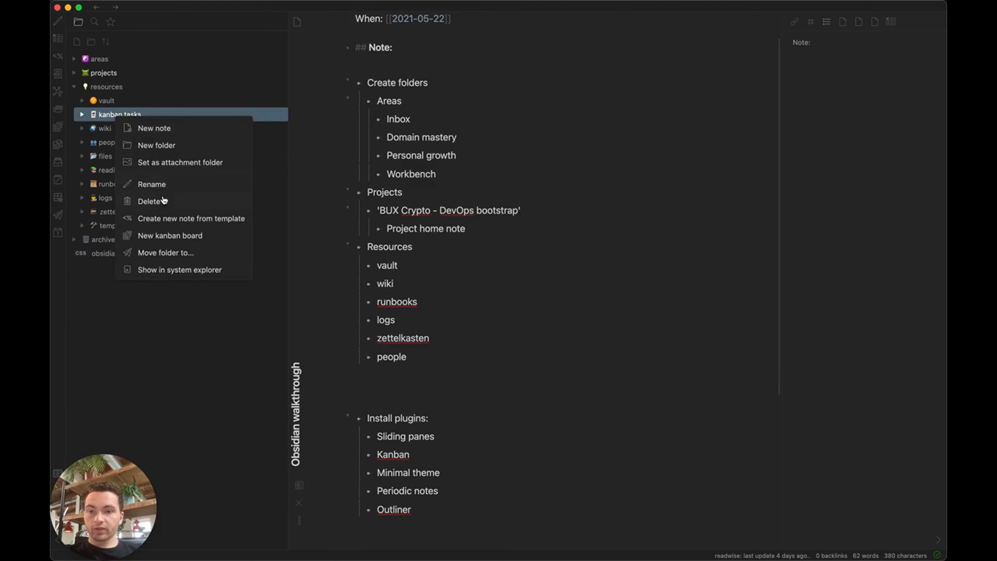
left_click(161, 187)
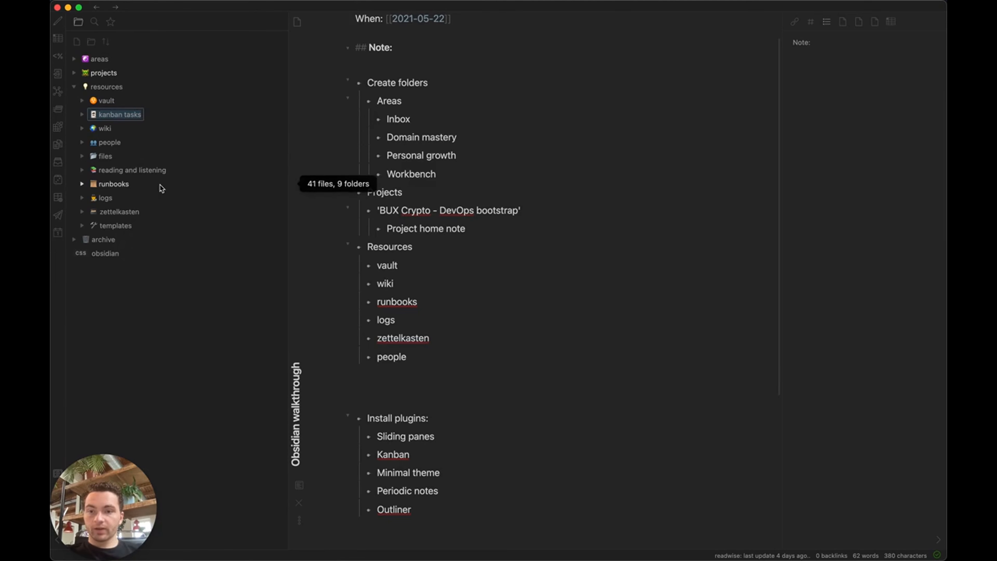
key("Return")
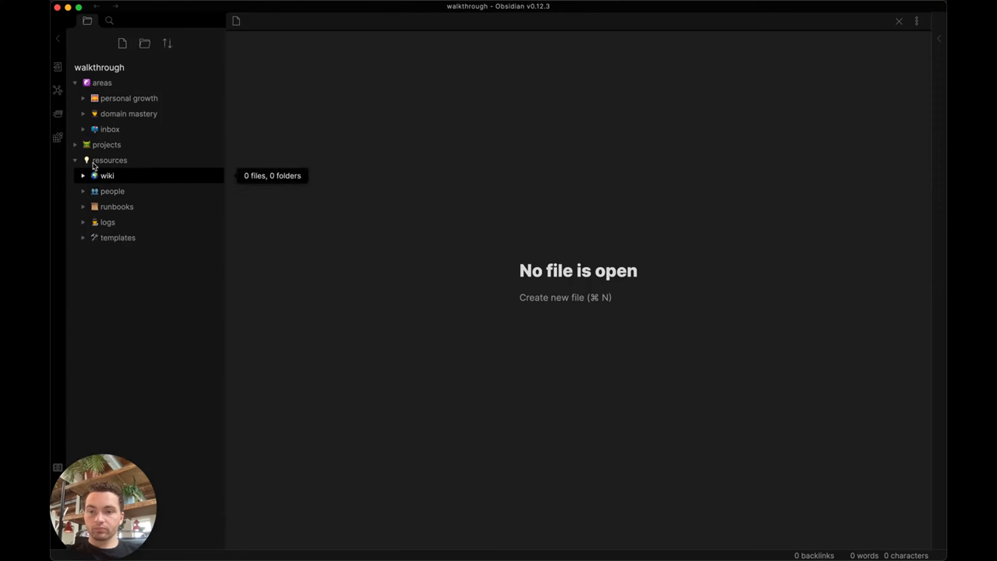
right_click(97, 160)
left_click(157, 184)
type("kanban tasks")
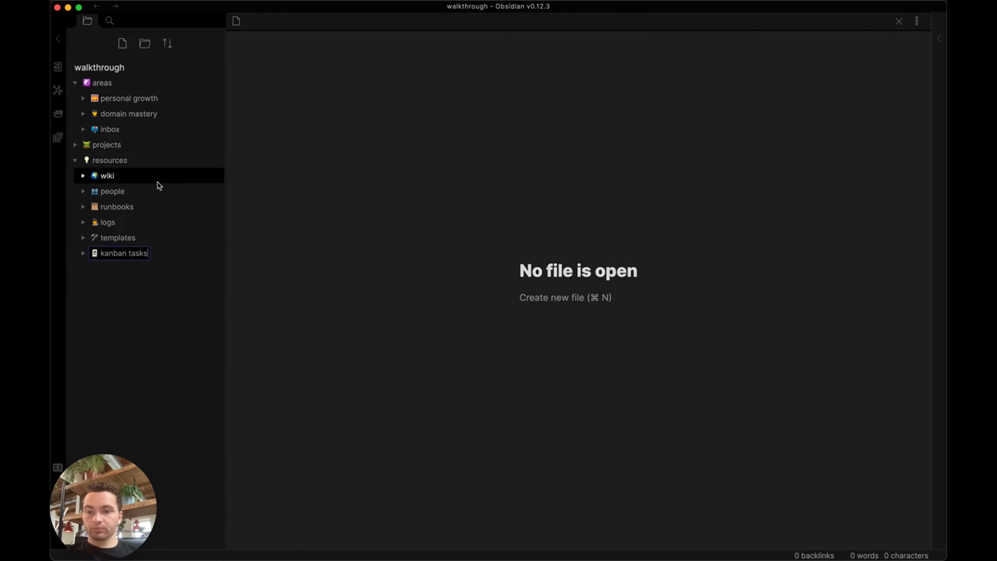
key("Return")
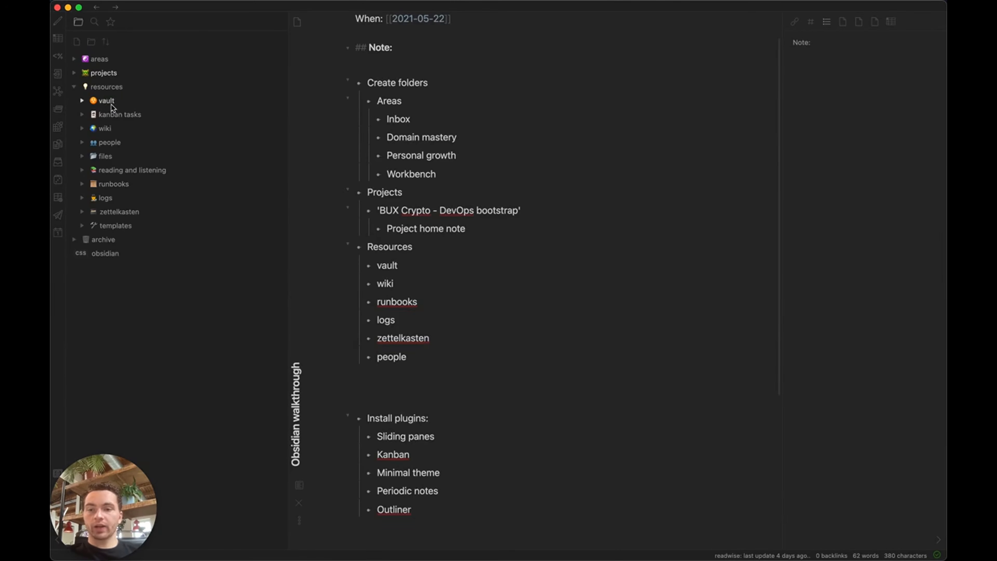
Add a "vault" subfolder to the walkthrough vault's resources folder, reusing the name with its orange round emoji from the reference vault
right_click(105, 101)
left_click(160, 180)
key("Escape")
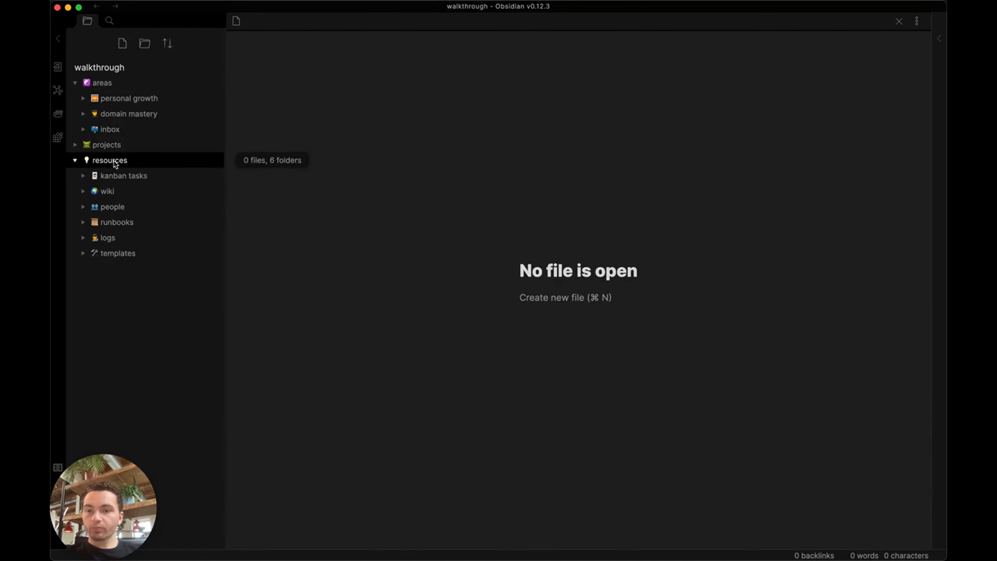
right_click(115, 161)
left_click(135, 175)
type("vault")
key("Return")
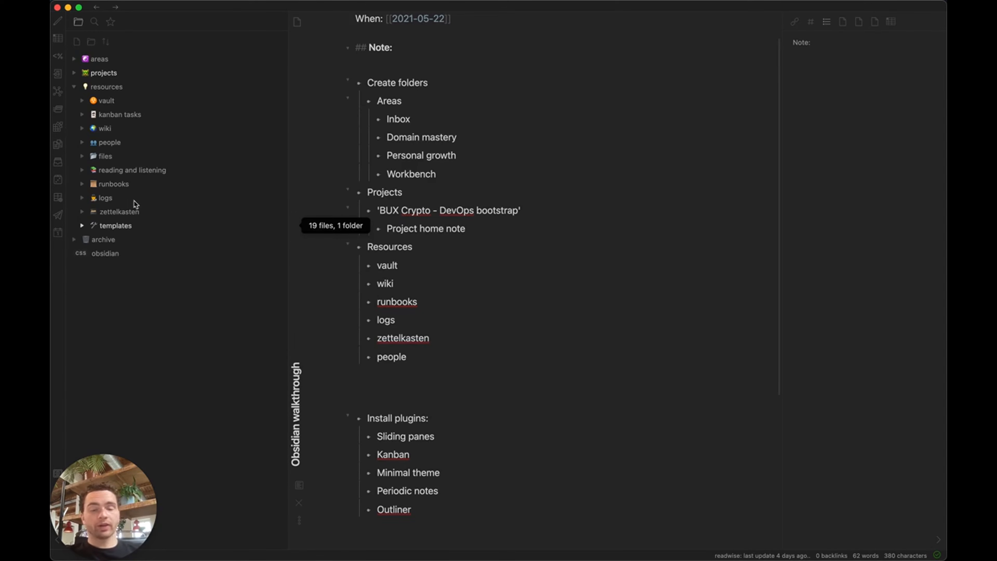
Add a "zettelkasten" subfolder to the walkthrough vault's resources folder, reusing the emoji-prefixed name from the reference vault
right_click(122, 214)
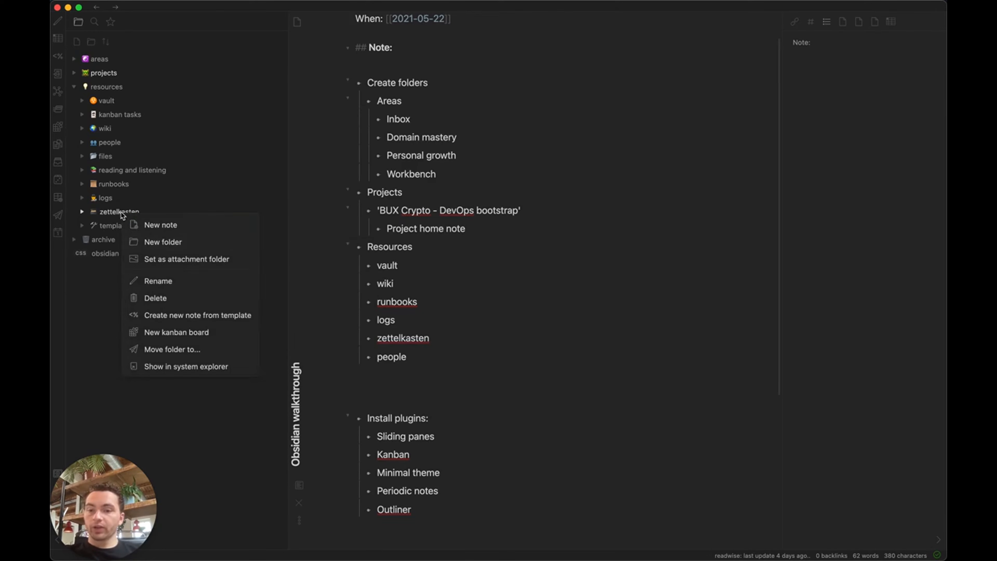
left_click(158, 282)
key("Escape")
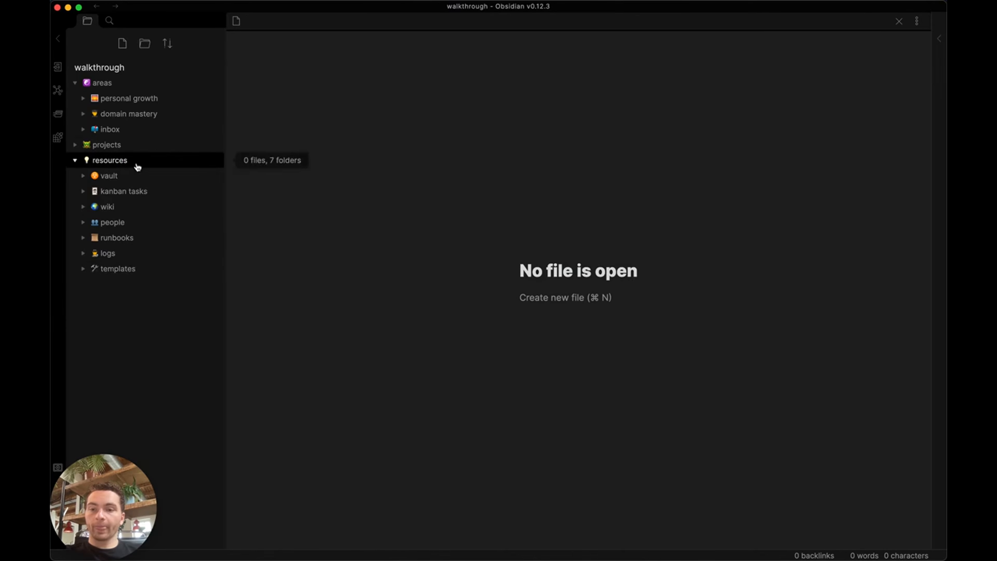
right_click(134, 162)
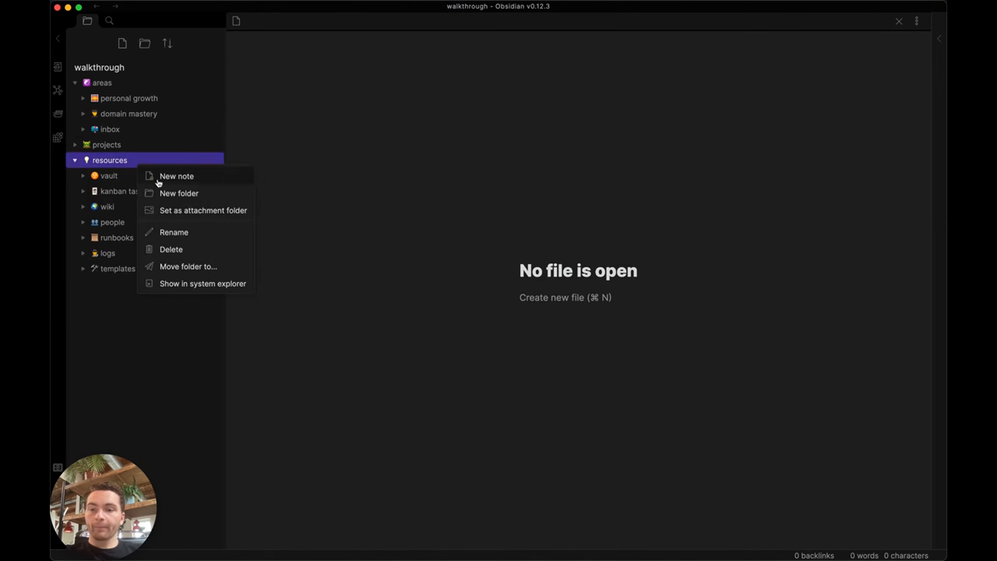
left_click(175, 193)
type("zettelkasten")
key("Return")
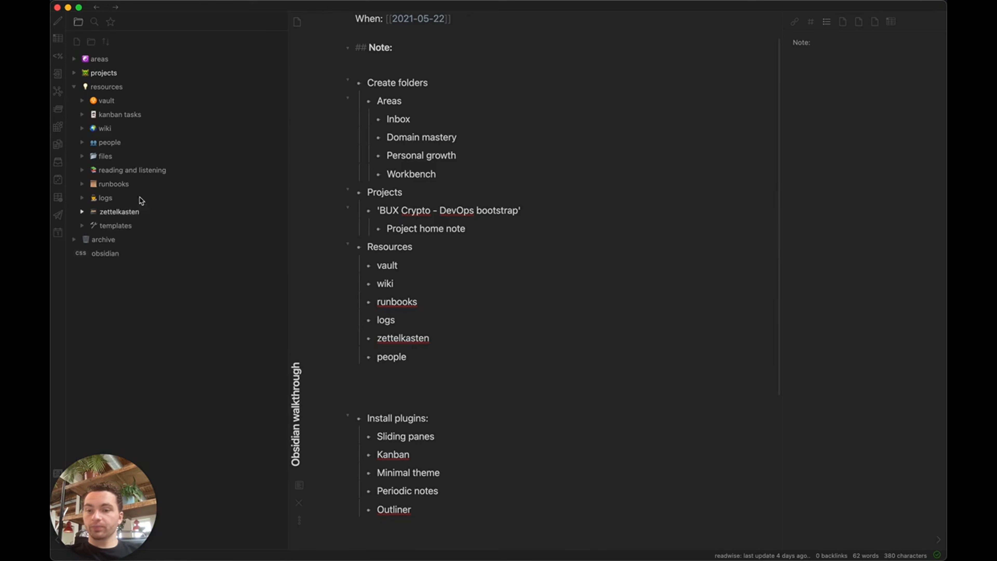
Add a "files" subfolder to the walkthrough vault's resources folder, reusing the emoji-prefixed name from the reference vault
right_click(112, 158)
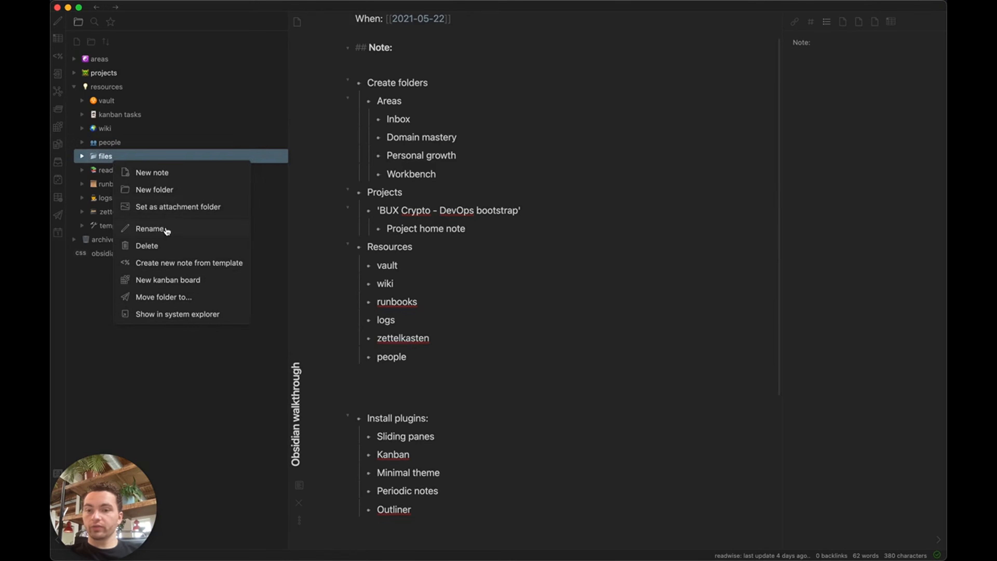
left_click(167, 230)
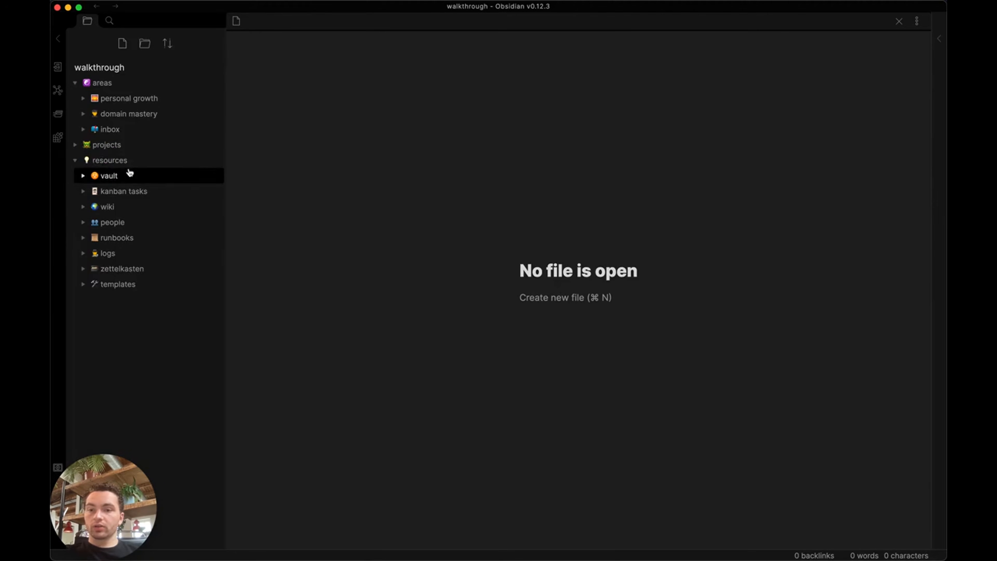
right_click(114, 160)
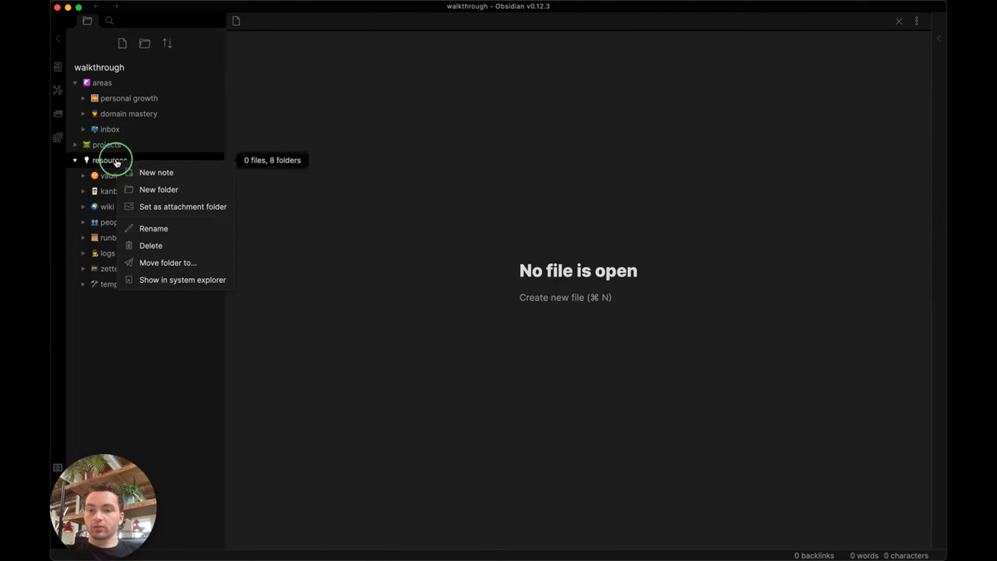
left_click(154, 193)
type("files")
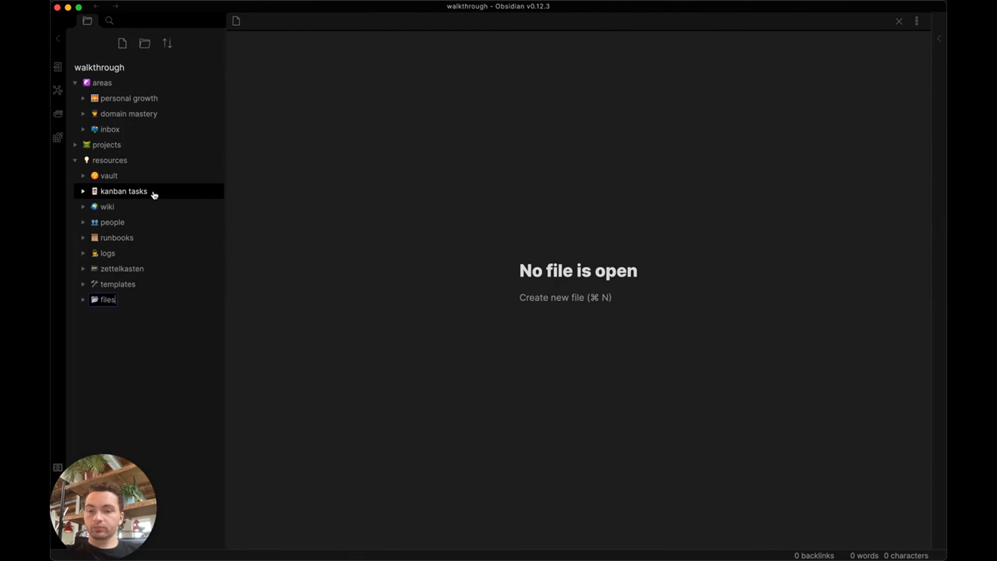
key("Return")
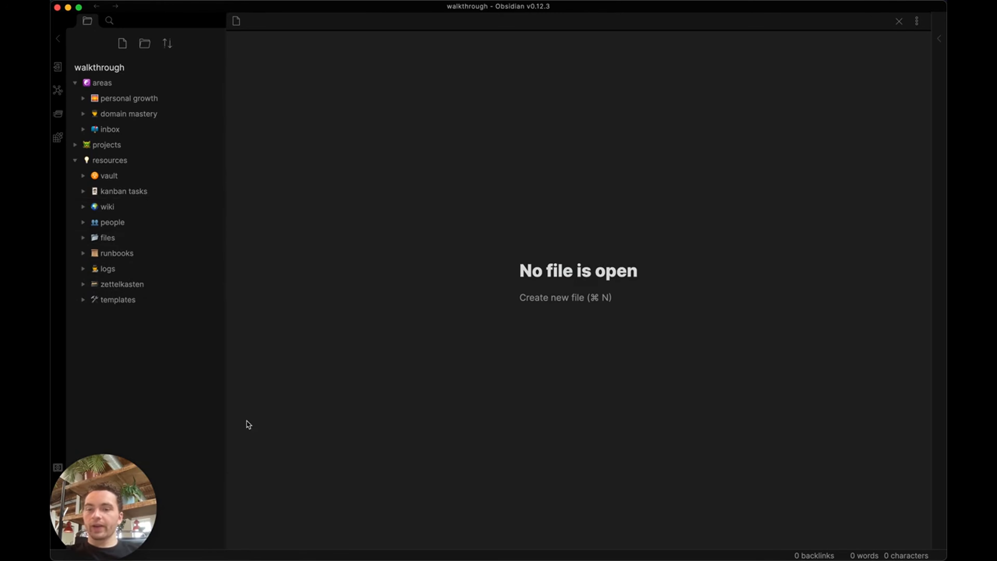
Expand the projects folder and create a note titled "🏡 Domain Root - Programming" inside the domain mastery folder
left_click(110, 145)
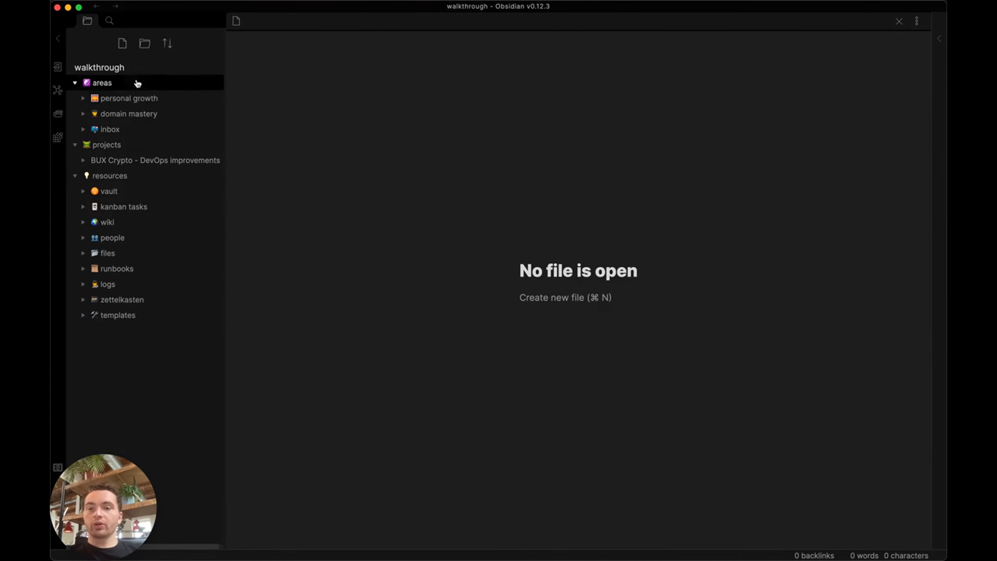
right_click(135, 114)
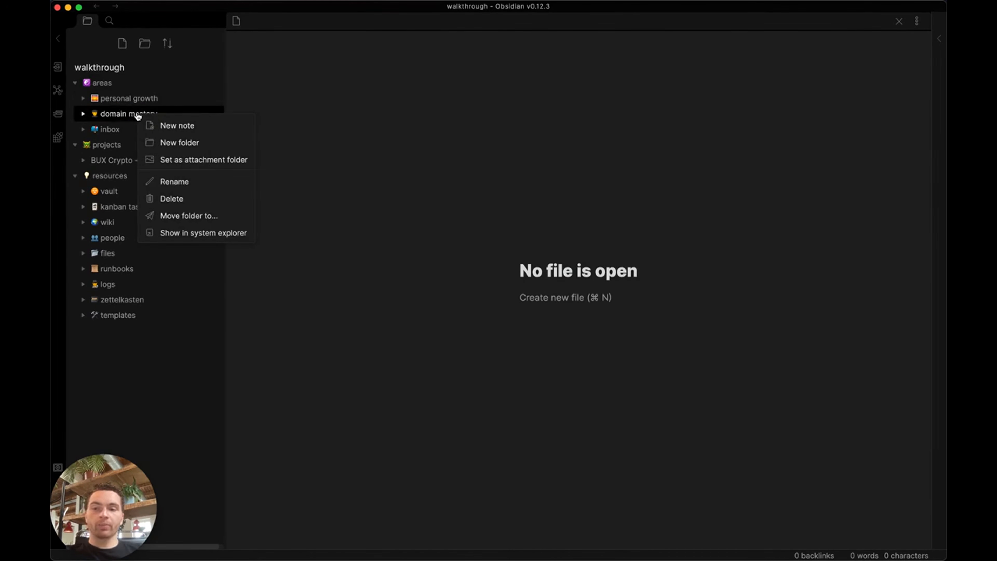
left_click(197, 126)
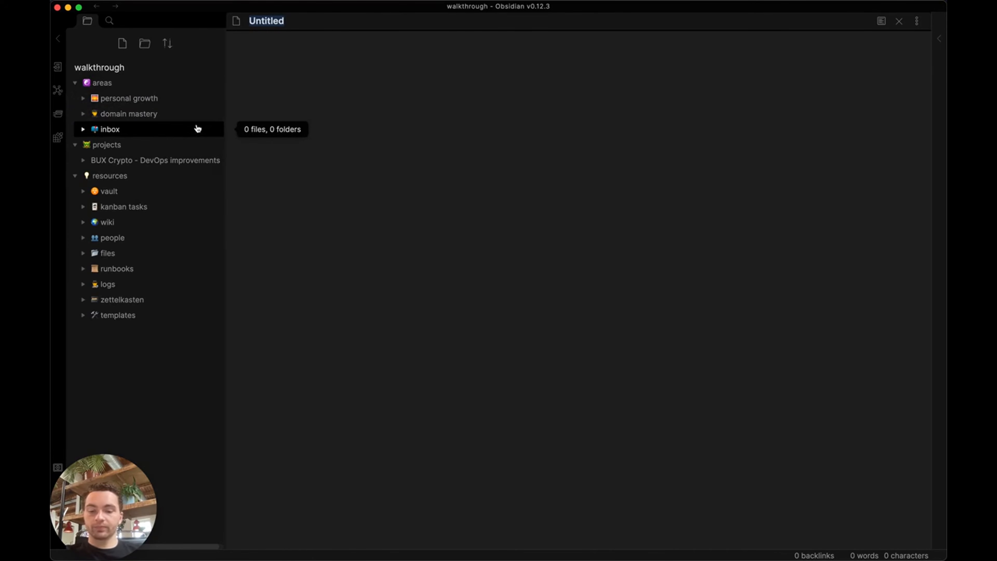
key("ctrl+super+space")
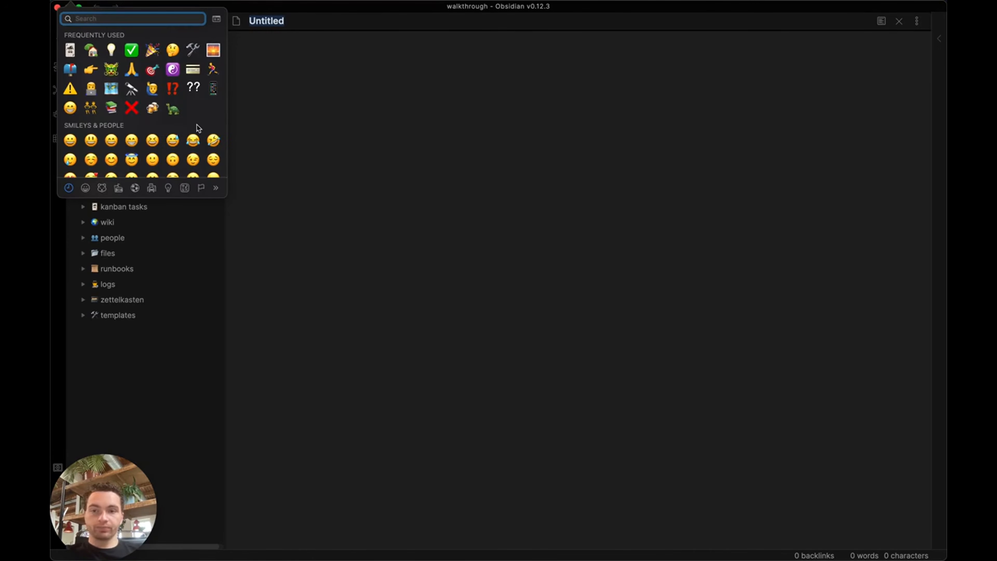
left_click(96, 52)
type("Domain -")
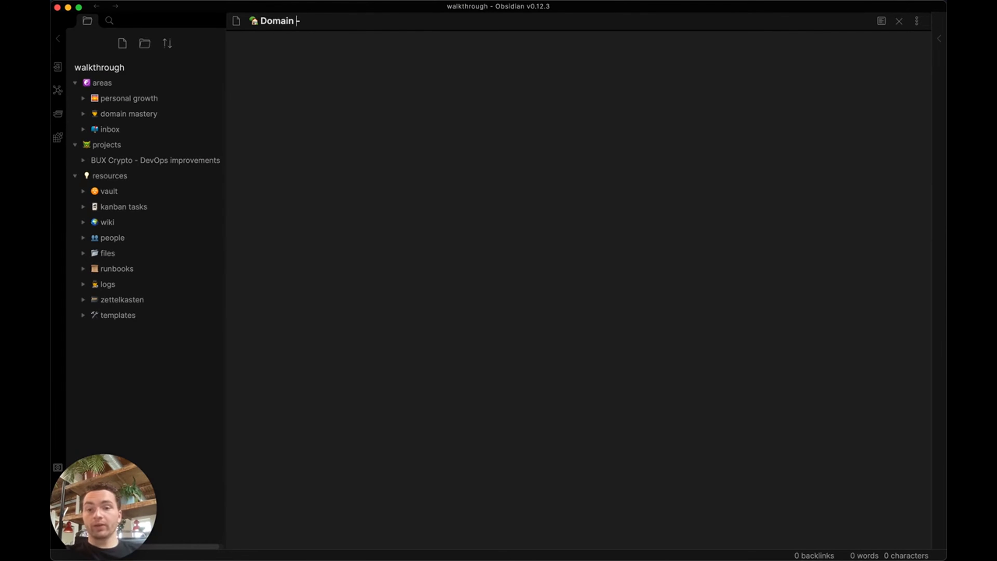
key("BackSpace")
key("BackSpace")
type("Root ")
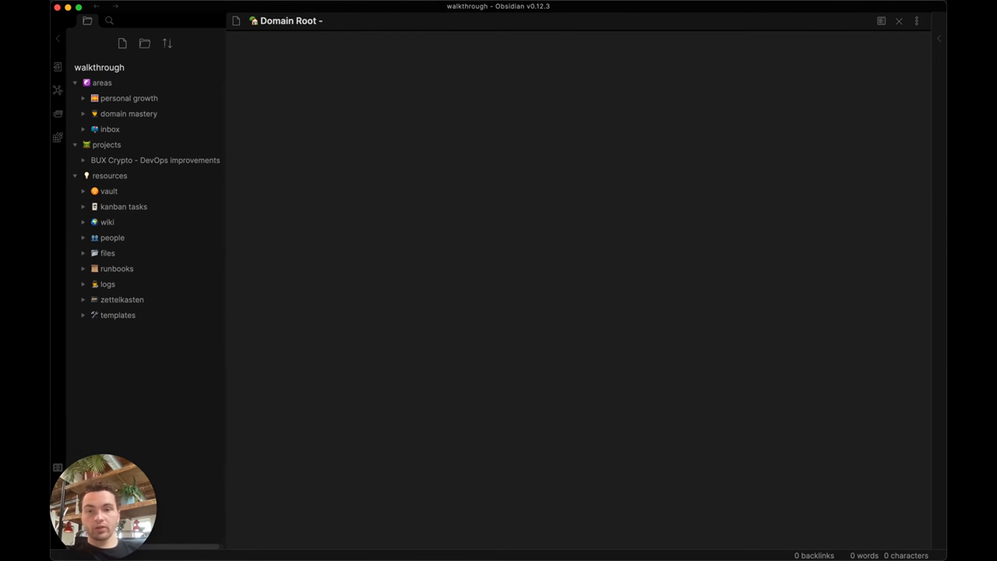
type("- Pr")
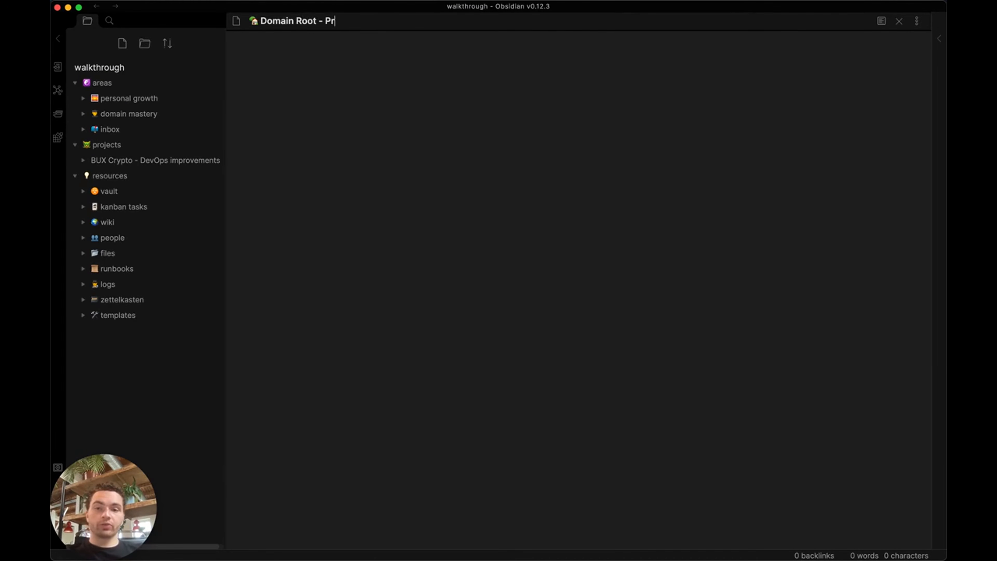
type("ogramming")
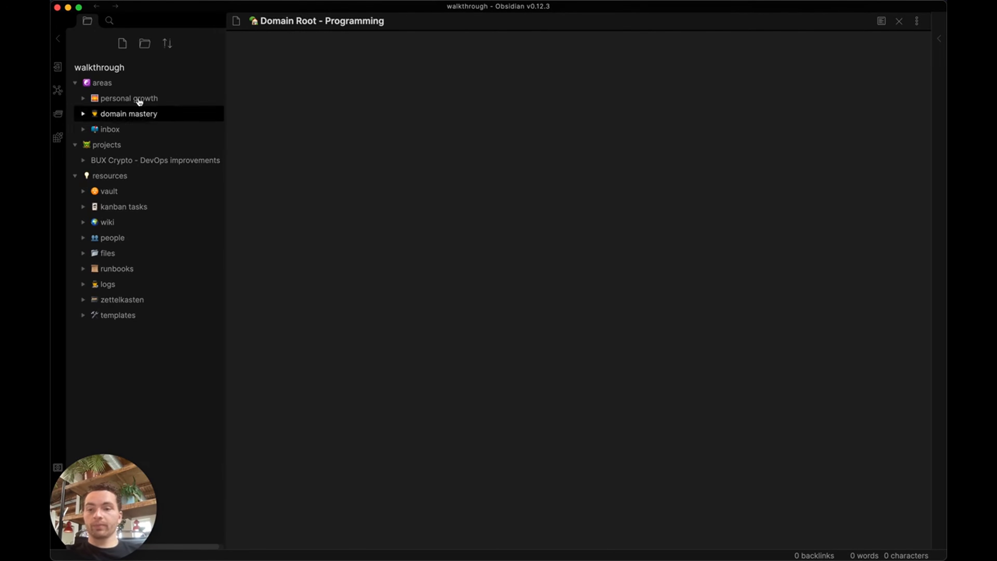
Create a second note in the domain mastery folder, titled "🏡 Domain Root - Economics"
right_click(136, 123)
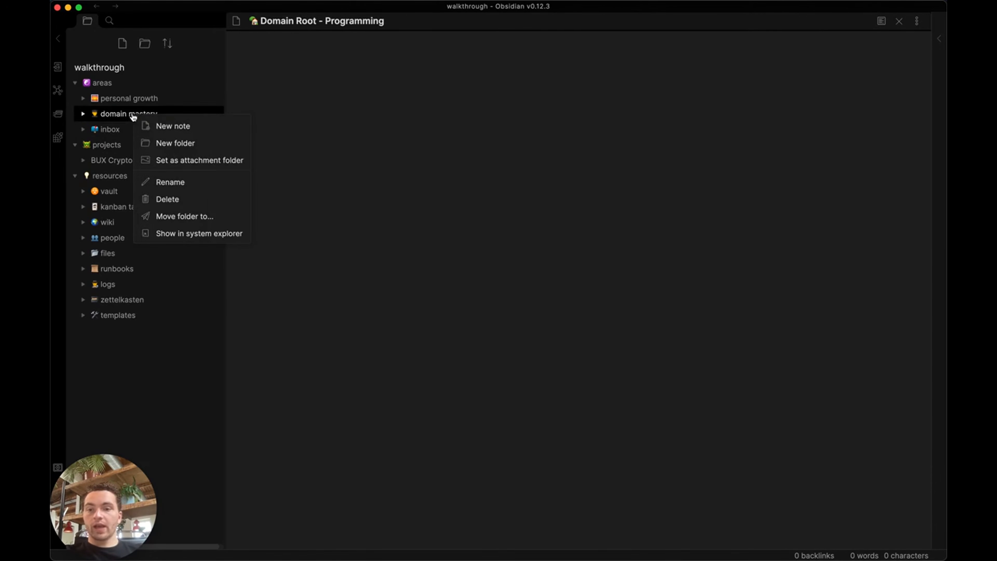
left_click(156, 125)
key("ctrl+super+space")
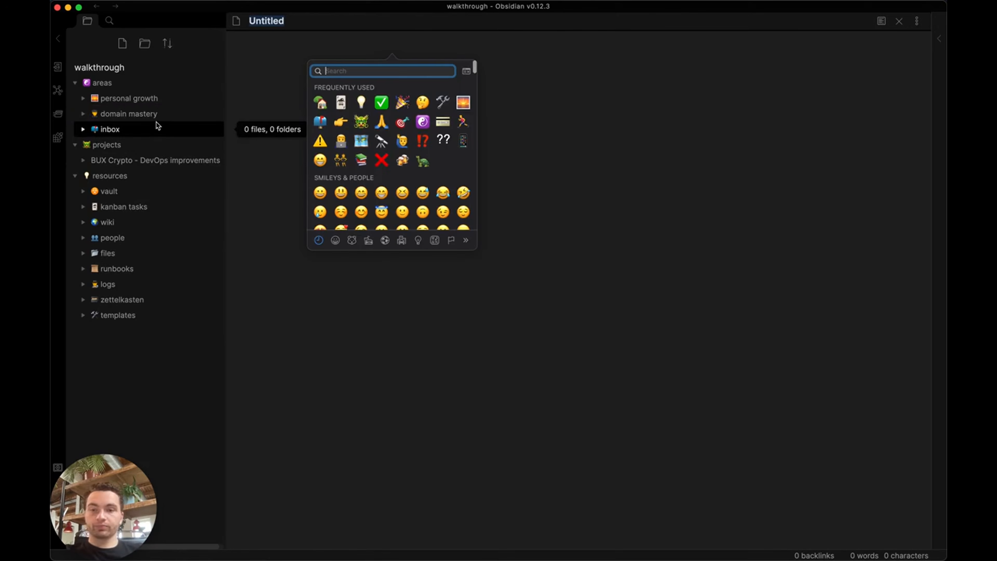
left_click(321, 102)
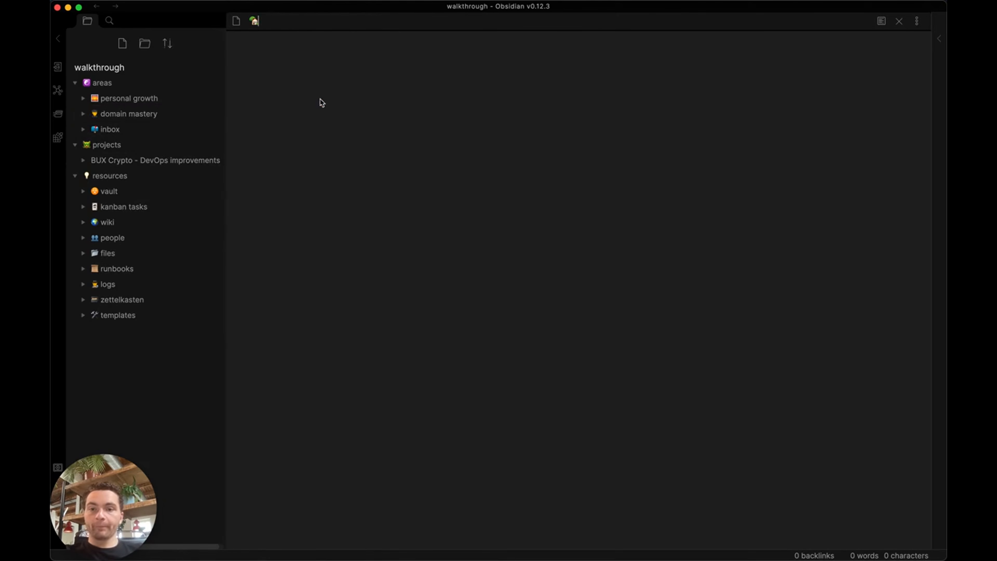
type("Domain Root - Economics")
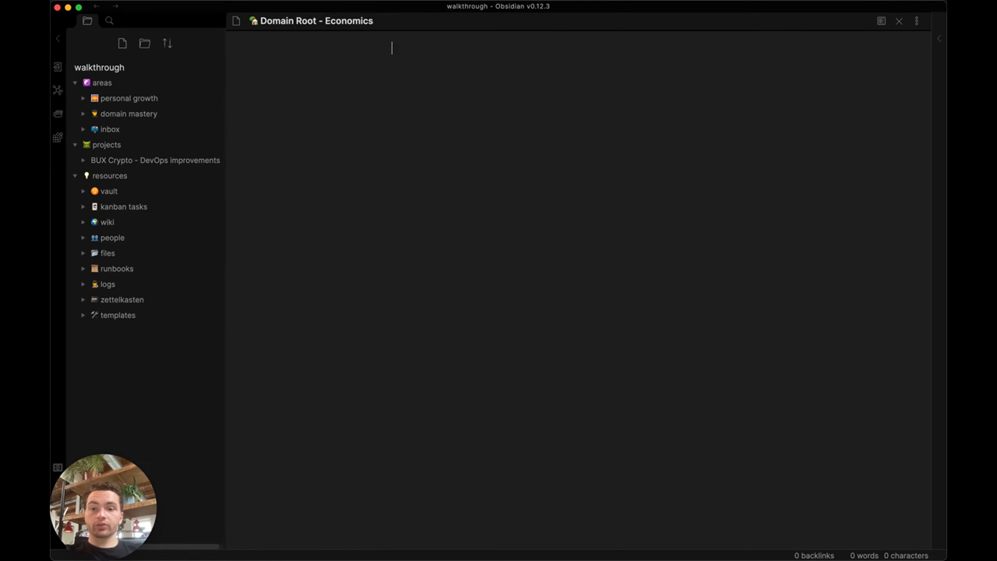
Create a third note in the domain mastery folder, titled "🏡 Domain Root - Exercise and fitness"
right_click(140, 113)
left_click(167, 127)
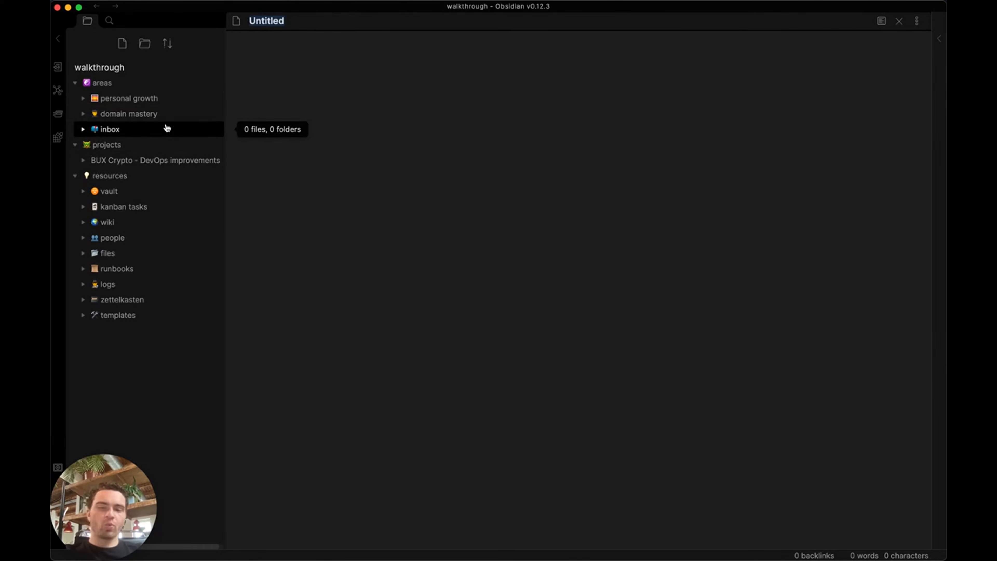
key("ctrl+super+space")
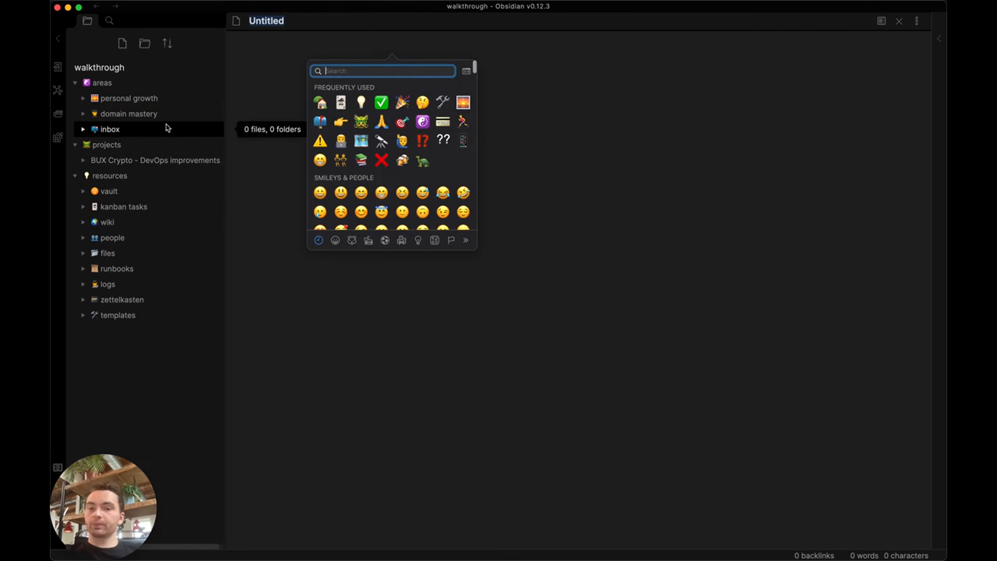
left_click(319, 103)
type("Doma")
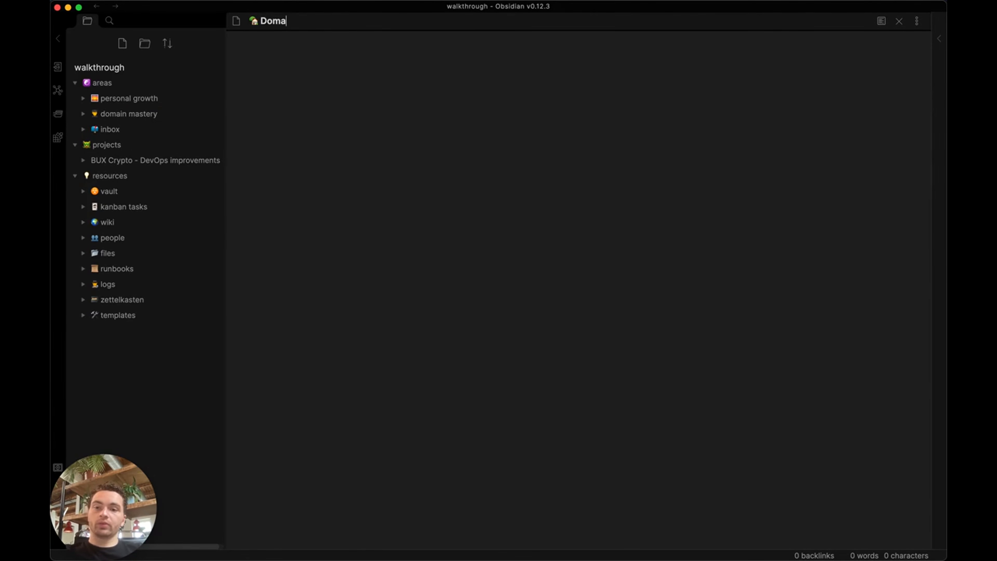
type("in Root -")
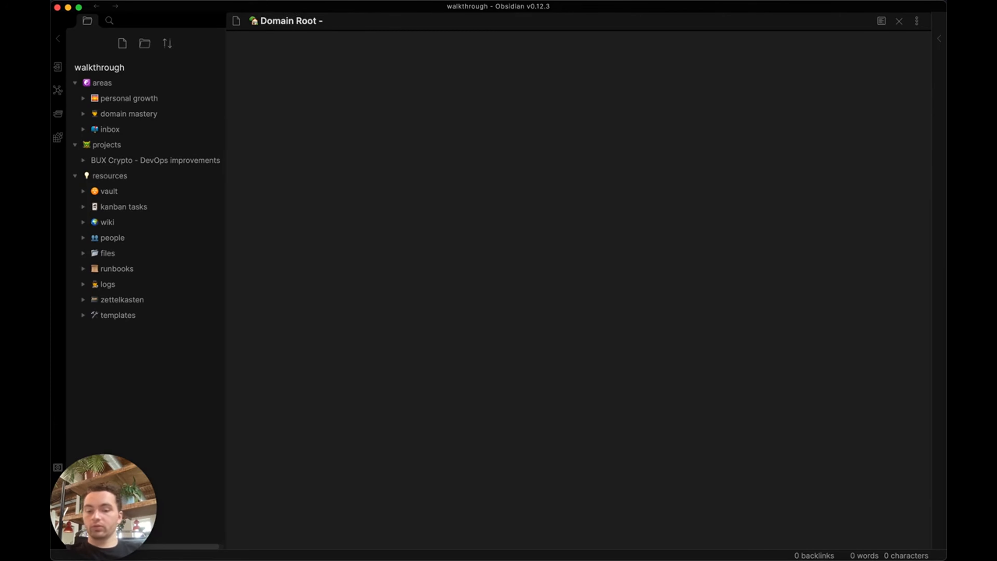
type(" Exer")
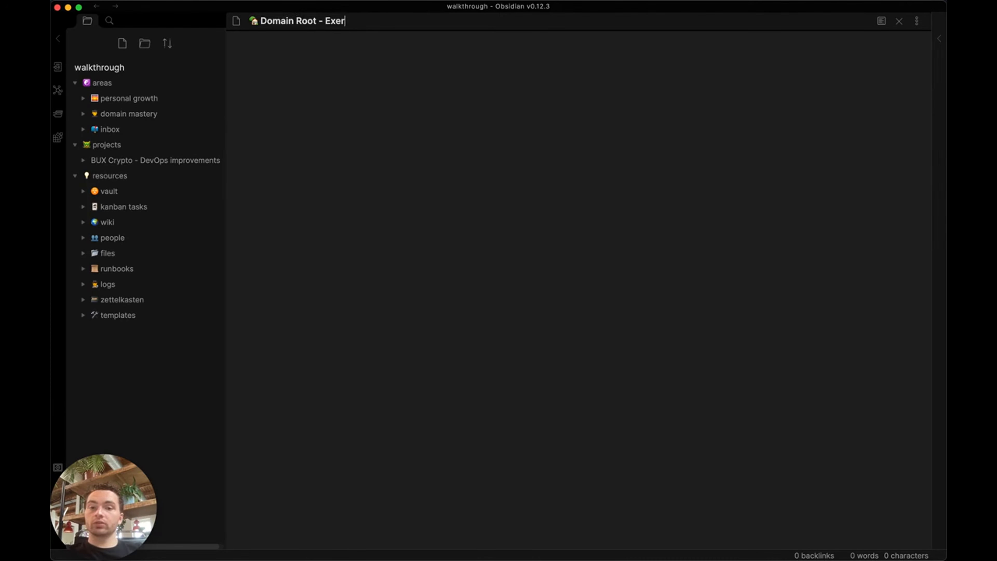
type("cise and fitness")
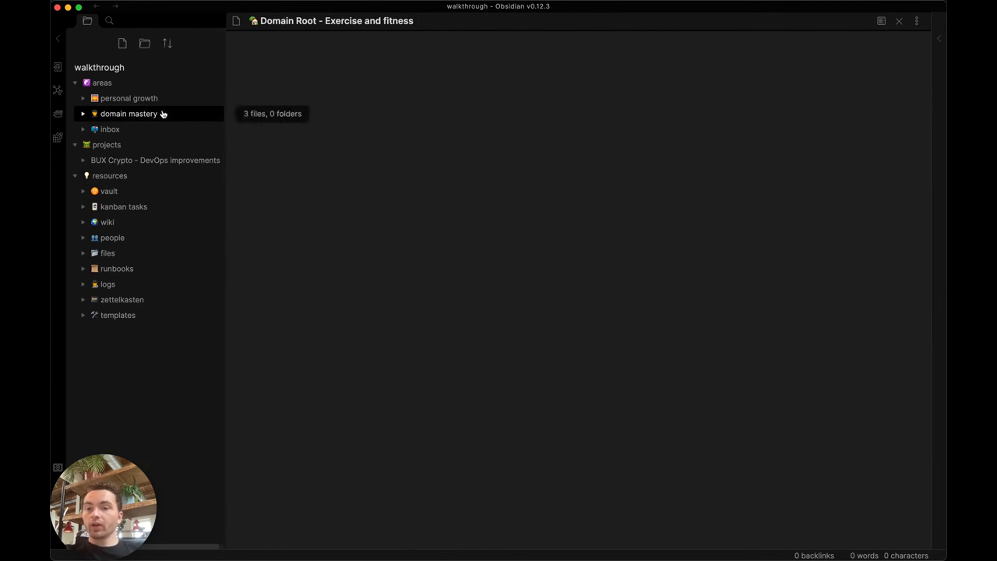
Replace "Exercise and fitness" in the note's title with "Health" and expand the domain mastery folder
left_click(326, 21, "shift")
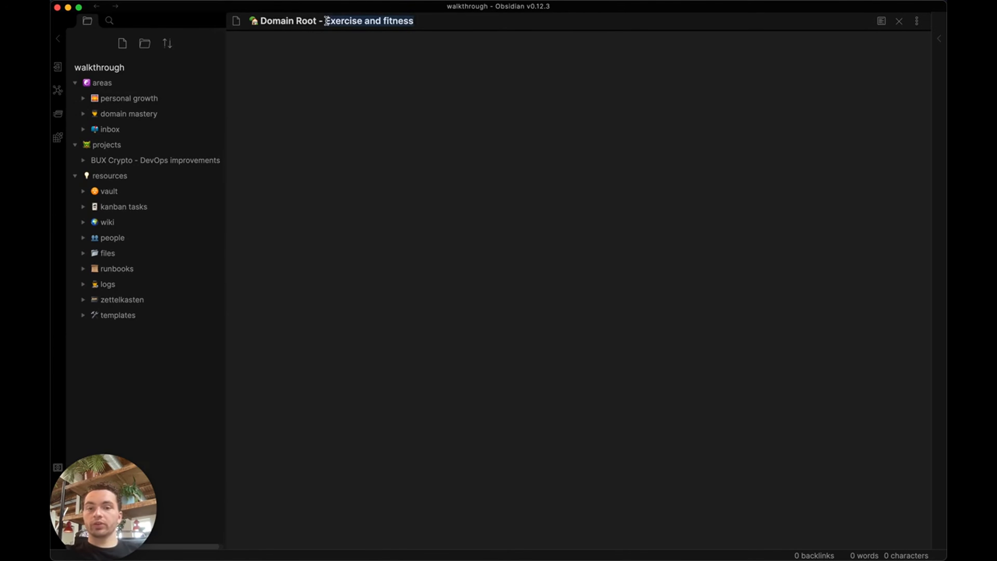
type("Health")
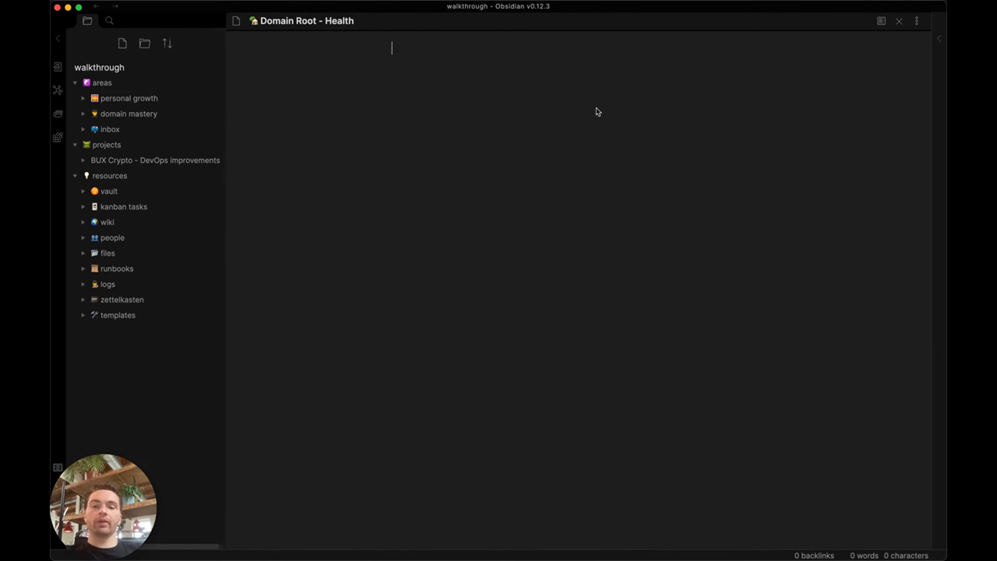
left_click(88, 115)
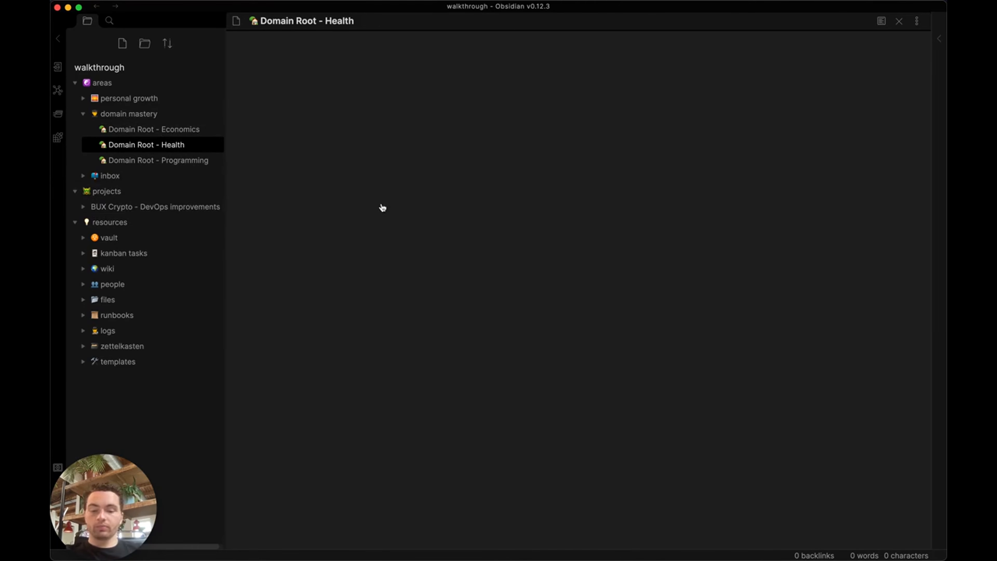
key("super+p")
type("new")
key("Return")
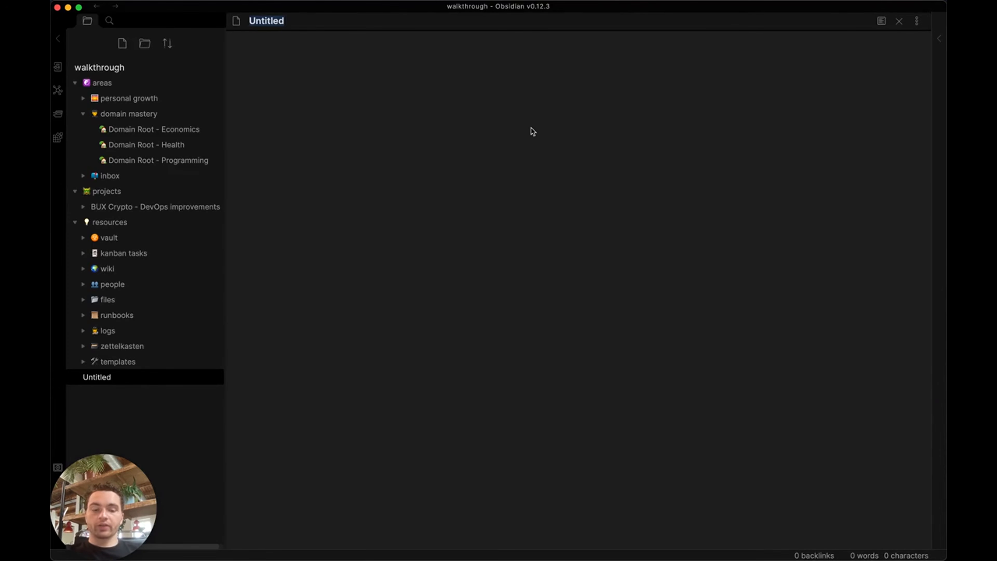
key("super+w")
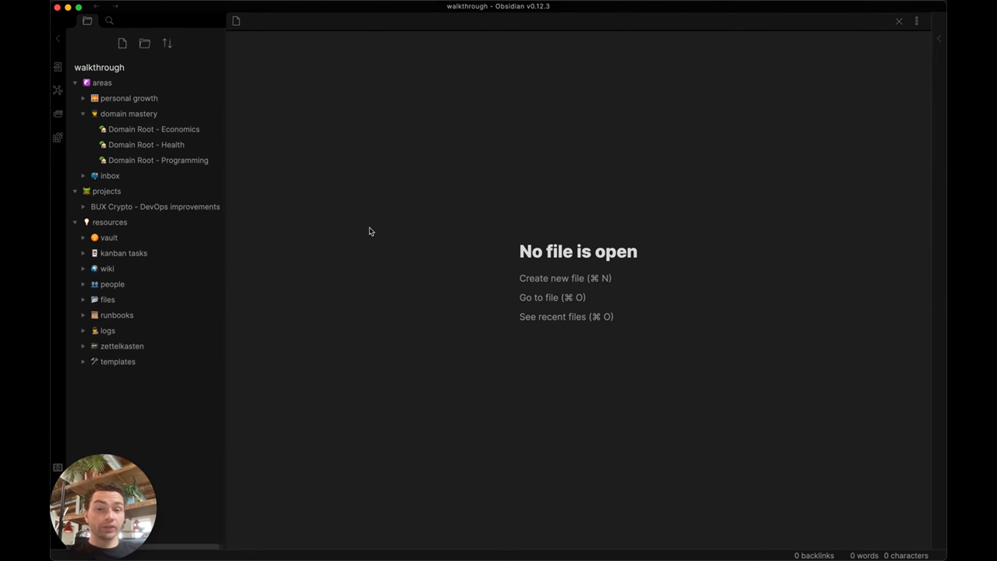
Open the editor settings, turn off Readable line length and turn on Fold heading
key("super+comma")
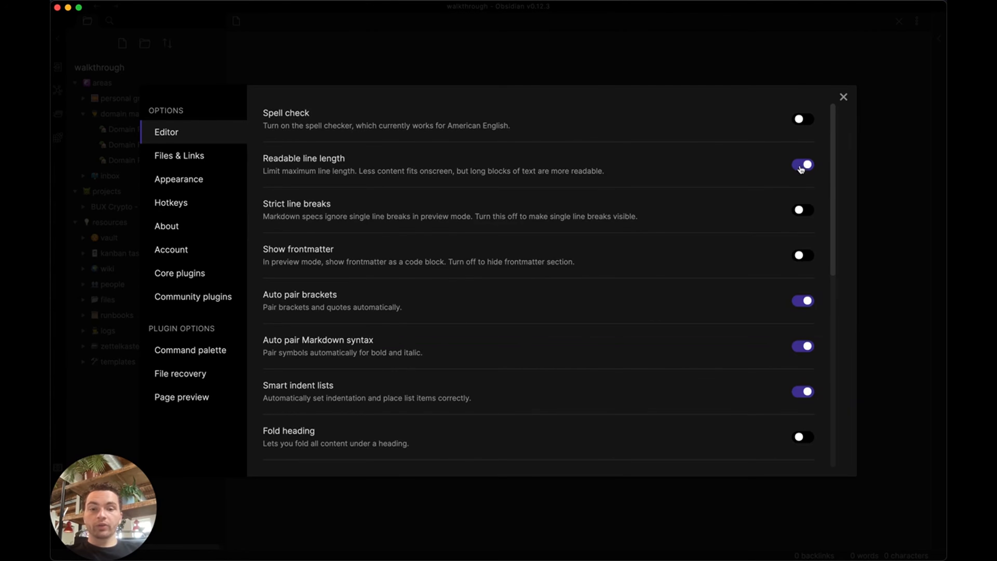
left_click(803, 165)
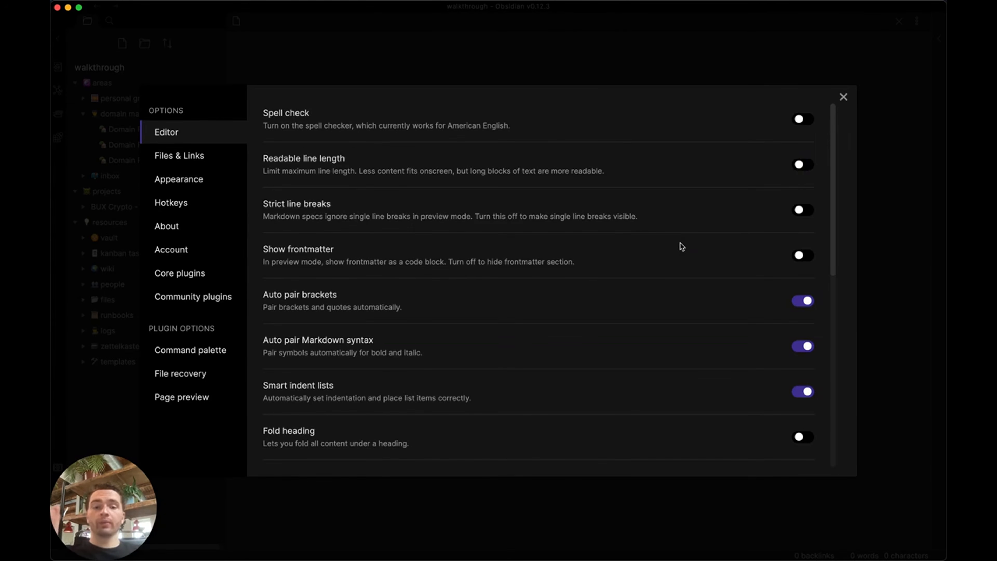
scroll(613, 307, "down", 4)
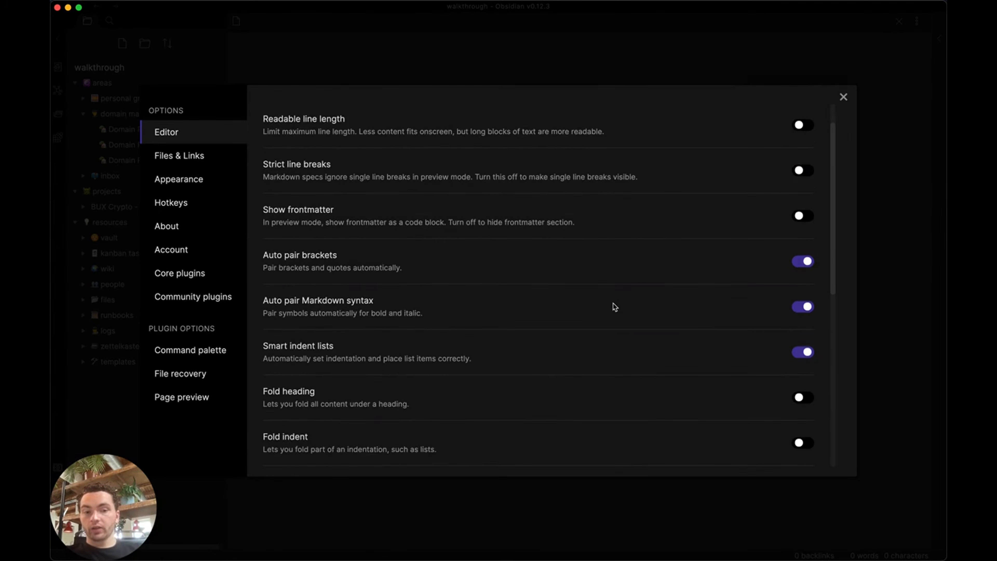
scroll(615, 307, "down", 3)
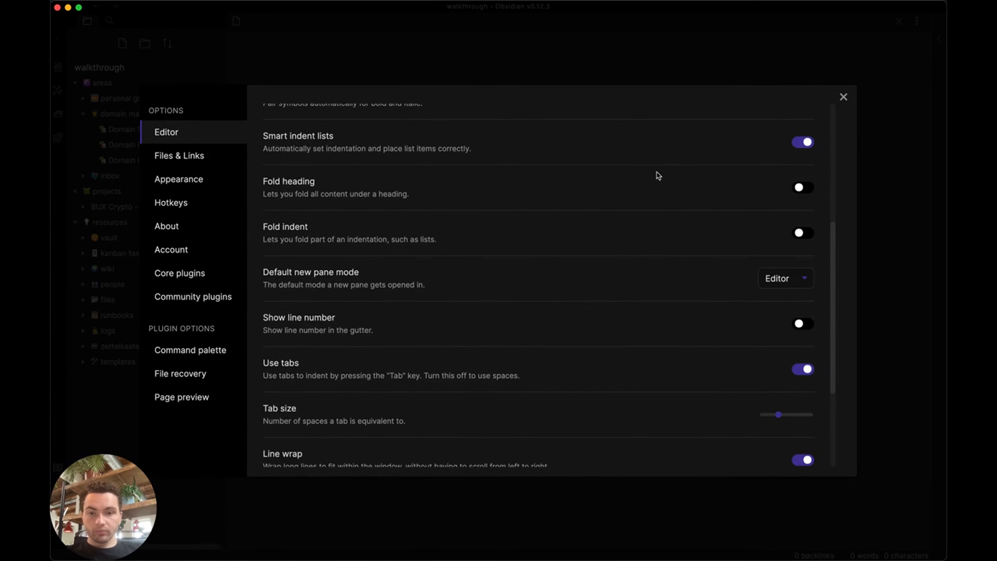
left_click(805, 188)
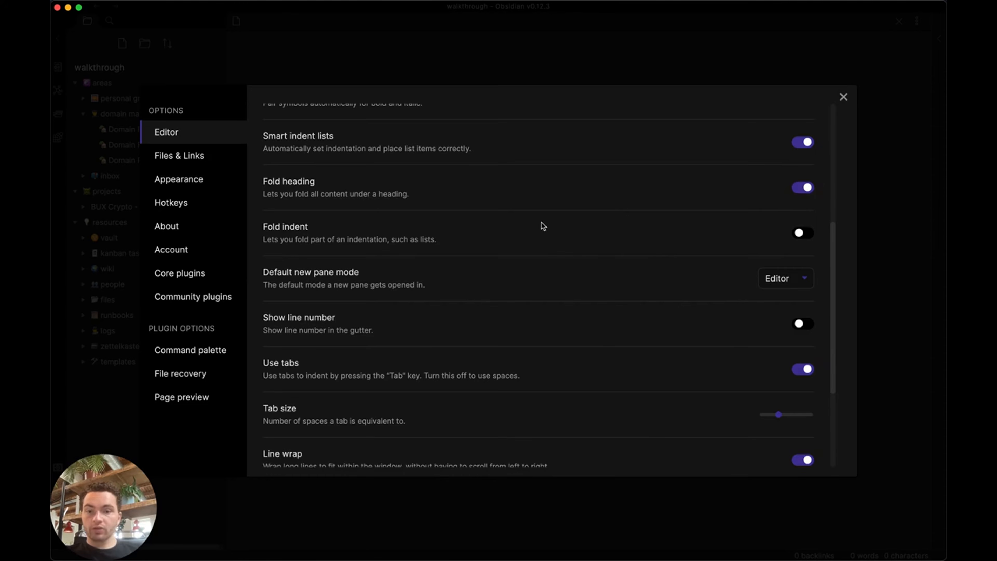
Turn on Fold indent and Vim key bindings in the editor settings
scroll(552, 225, "down", 1)
scroll(550, 214, "down", 1)
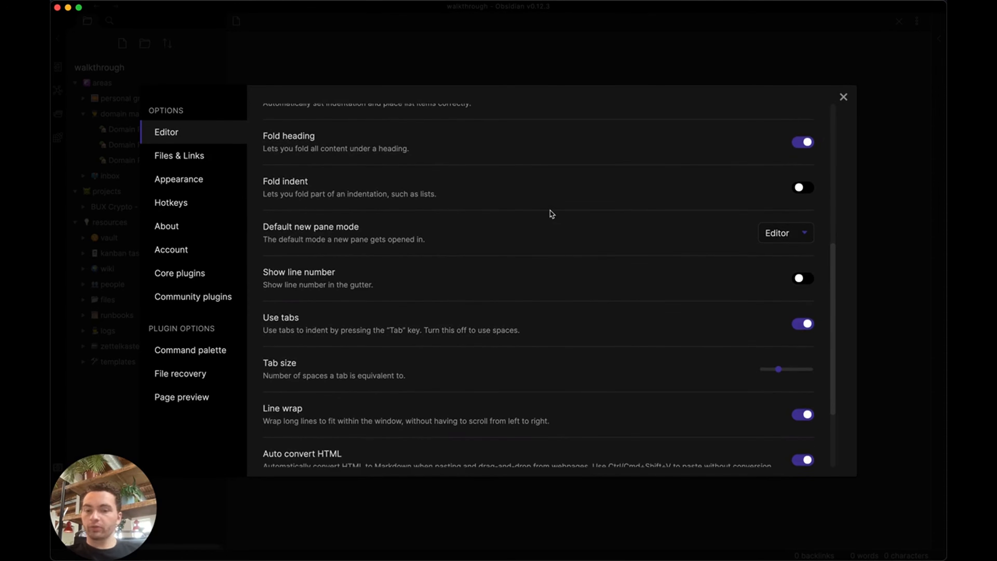
scroll(569, 255, "down", 2)
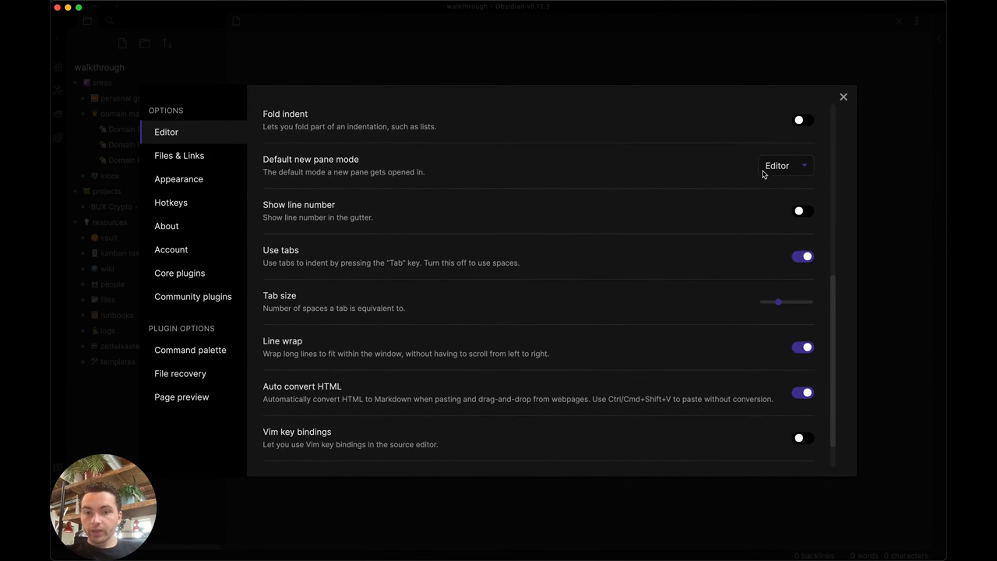
left_click(801, 121)
scroll(505, 361, "down", 1)
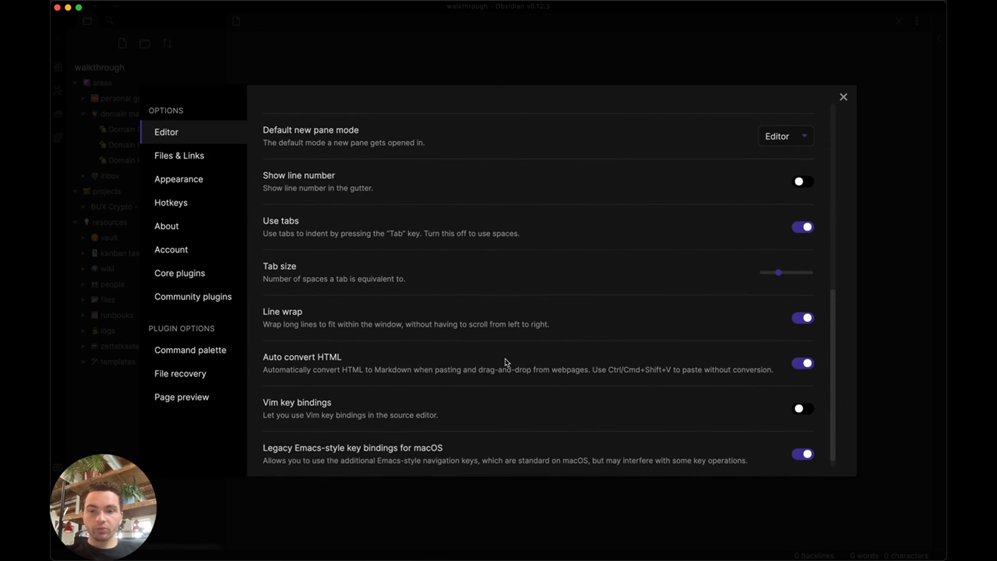
scroll(649, 181, "down", 1)
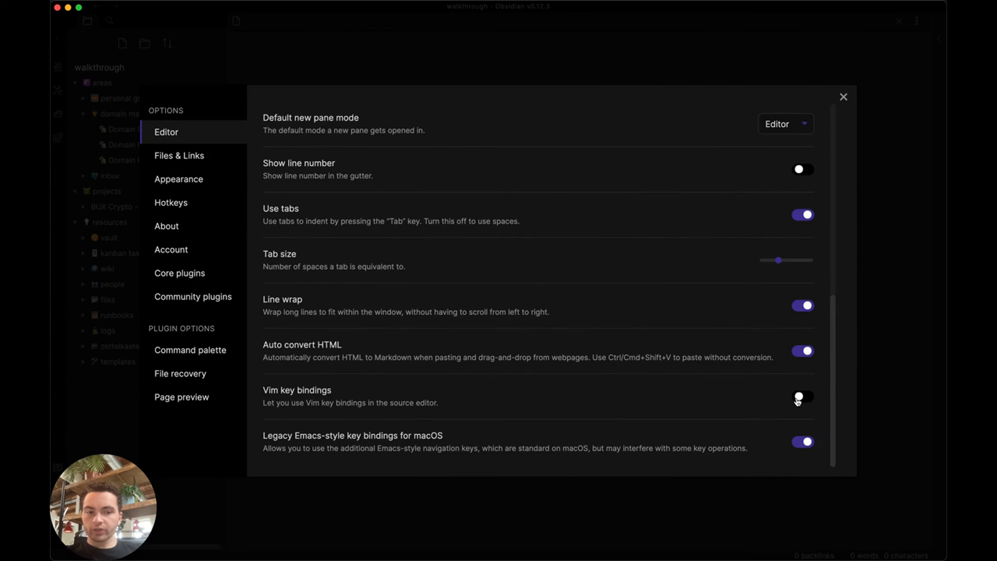
left_click(799, 397)
left_click(564, 421)
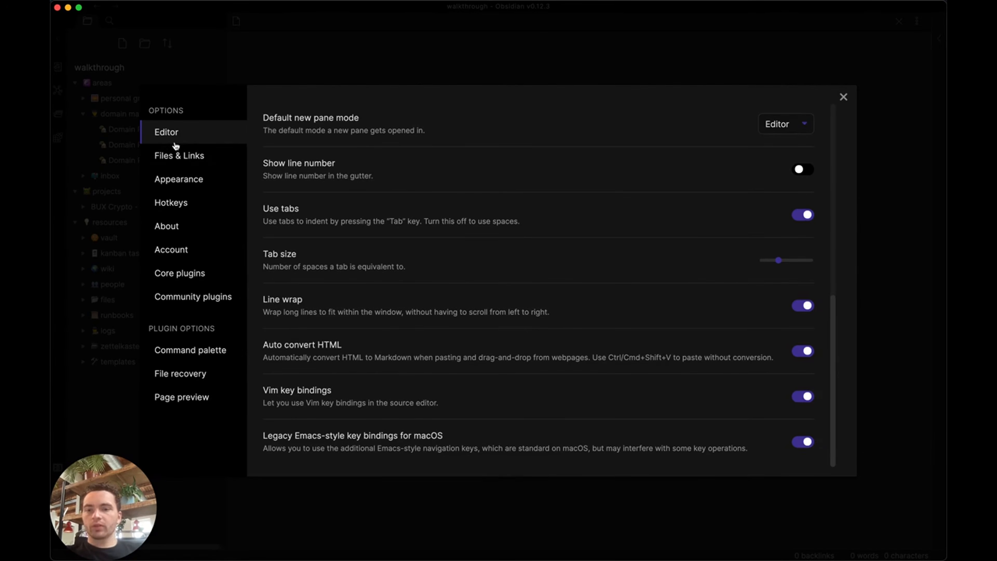
In the Files & Links settings, turn off Confirm file deletion and choose Move to system trash for deleted files
left_click(181, 157)
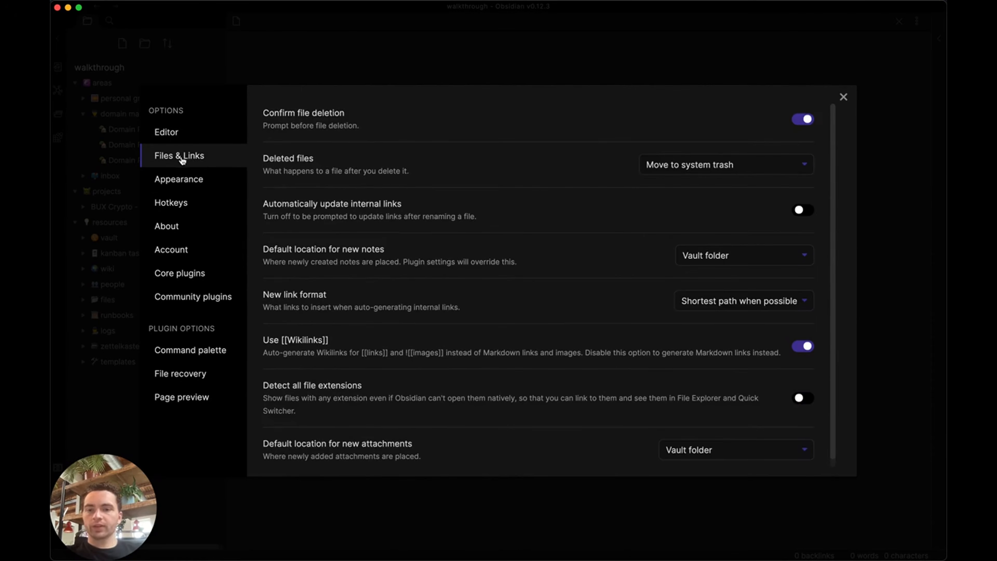
left_click(802, 120)
scroll(531, 219, "down", 1)
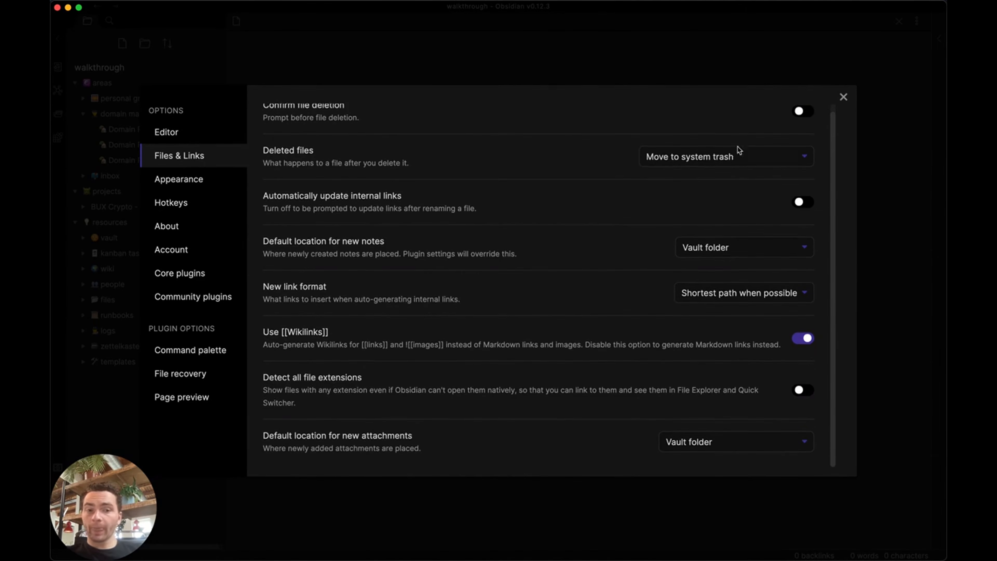
left_click(706, 154)
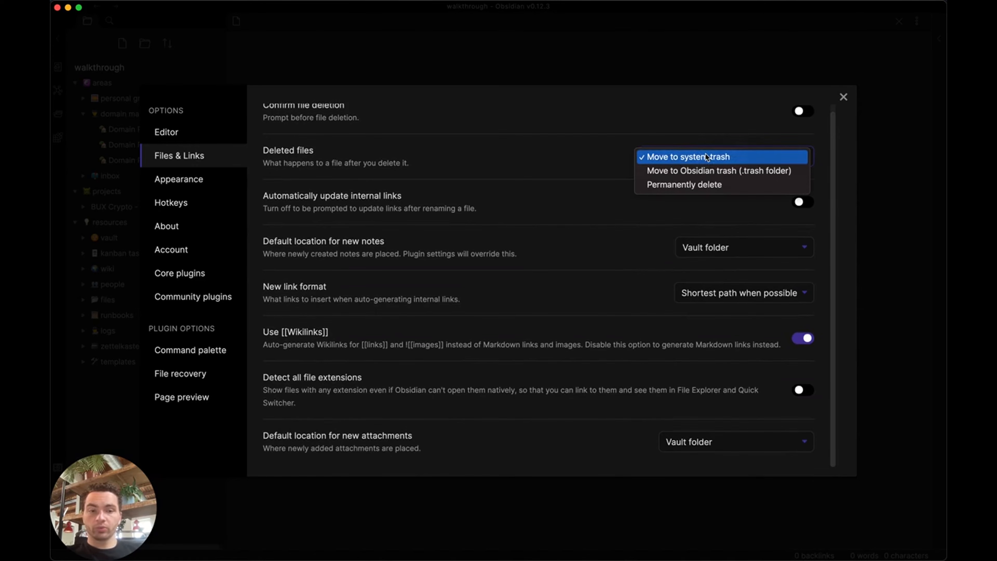
left_click(558, 151)
left_click(687, 161)
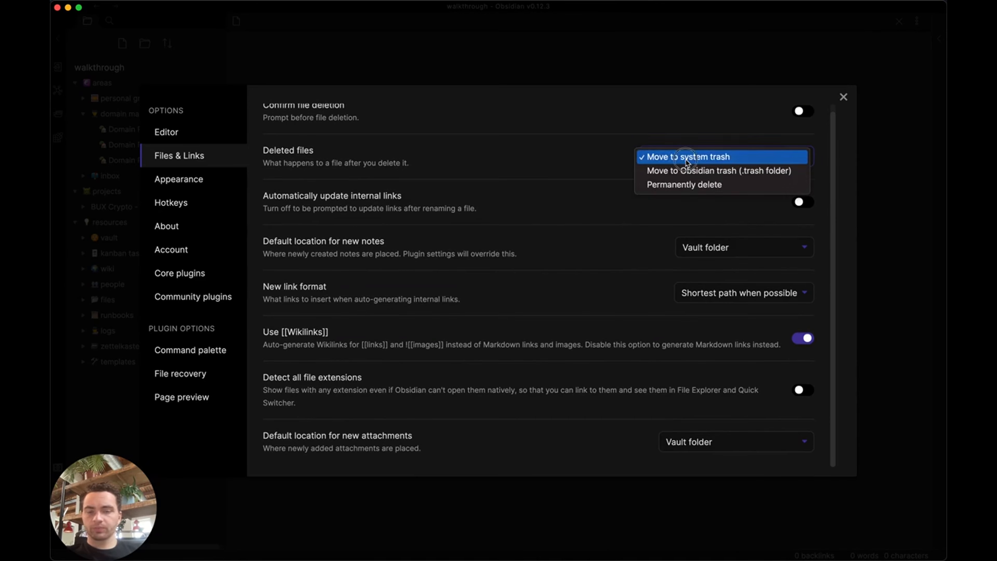
left_click(687, 159)
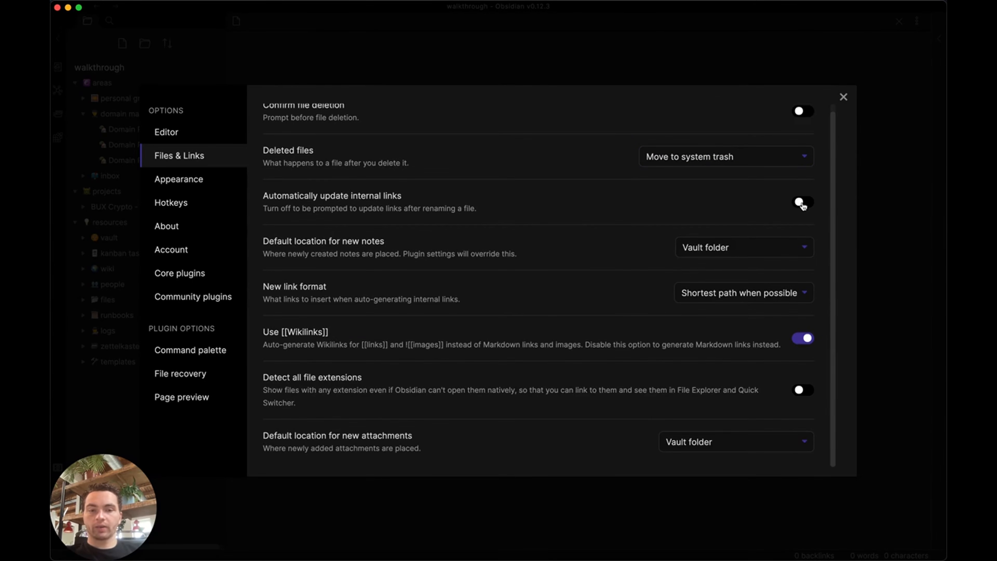
Turn on automatic updating of internal links and set the inbox folder under areas as the specified folder for new notes
left_click(802, 204)
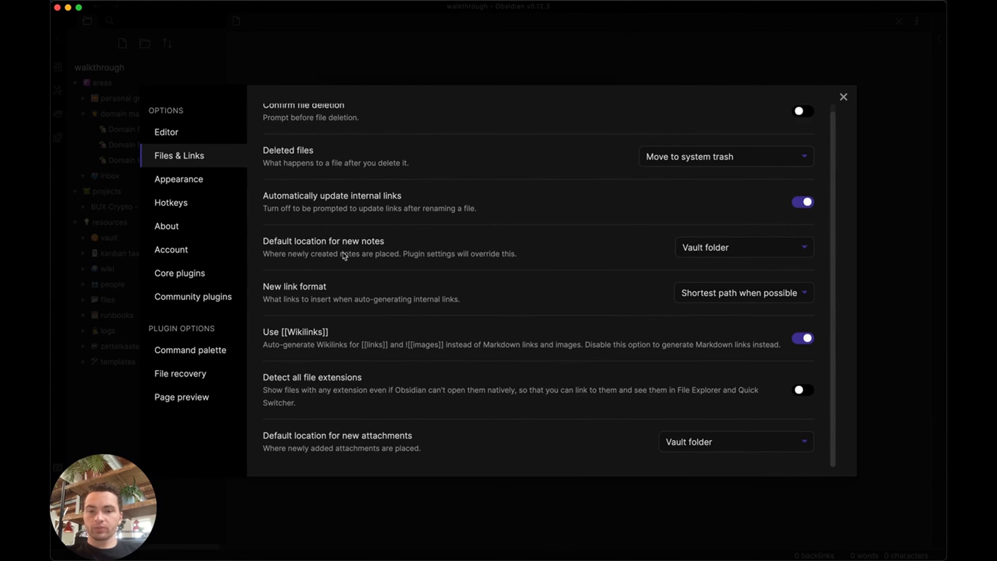
left_click(767, 247)
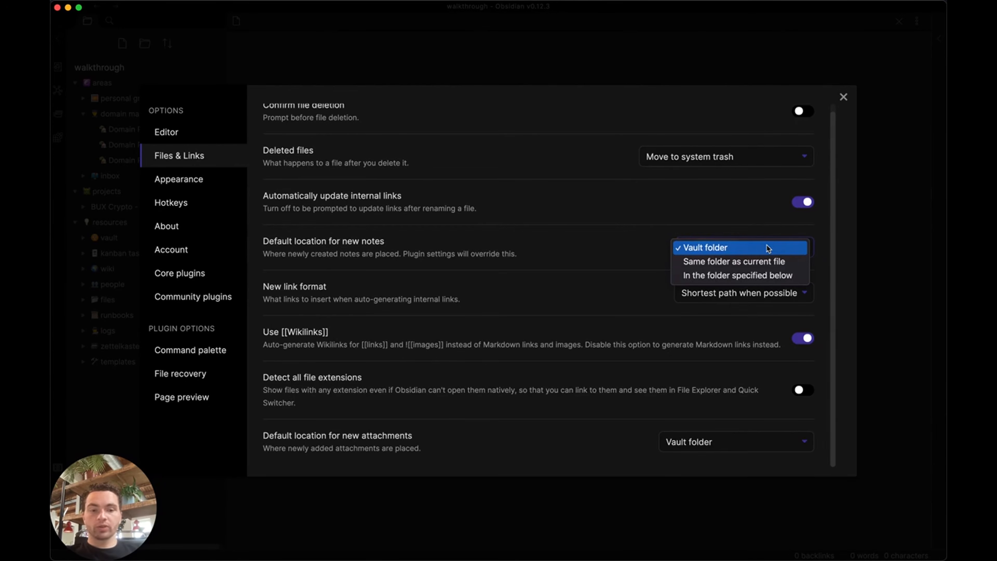
left_click(737, 275)
left_click(729, 293)
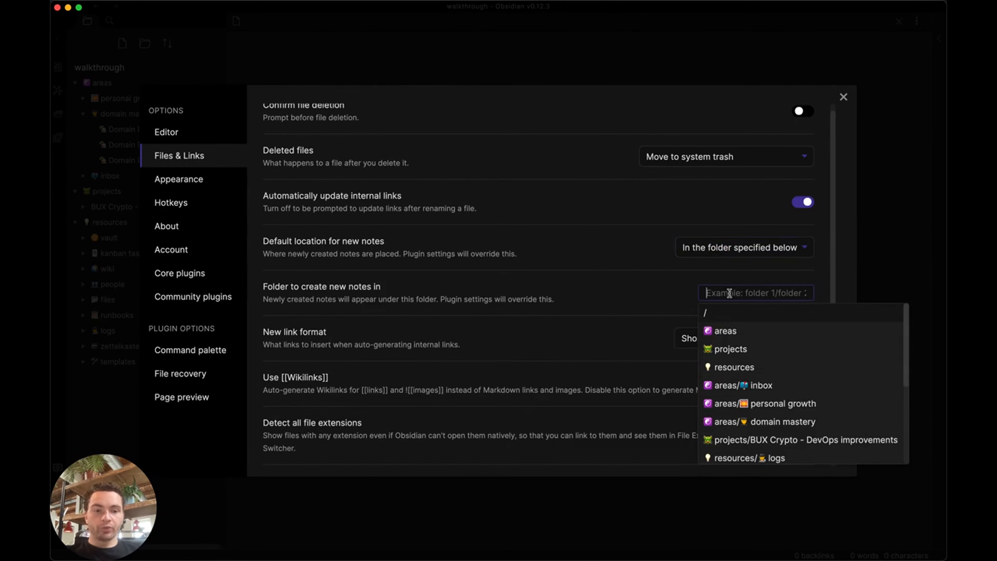
left_click(748, 386)
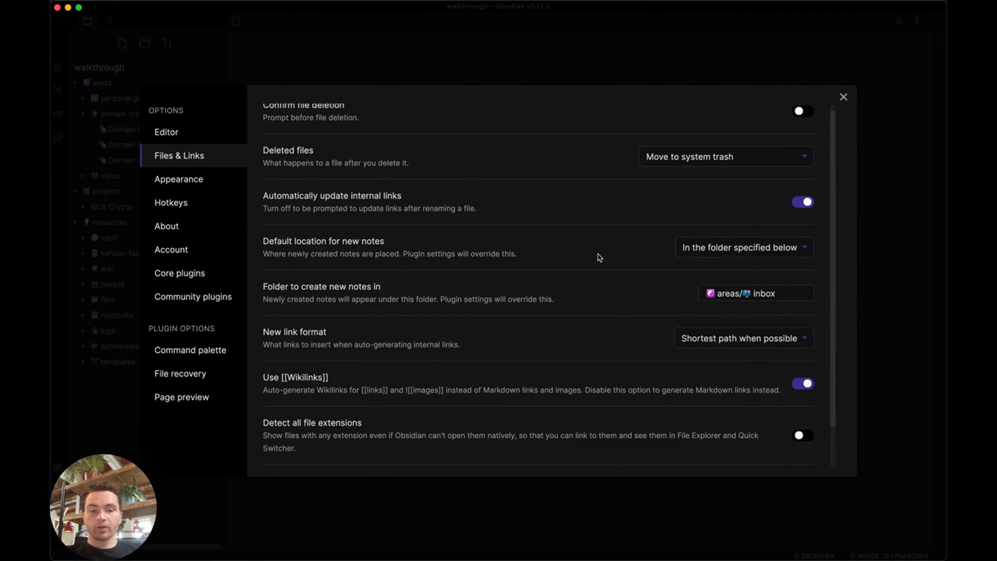
Check the New link format options and turn on Detect all file extensions
scroll(599, 258, "down", 1)
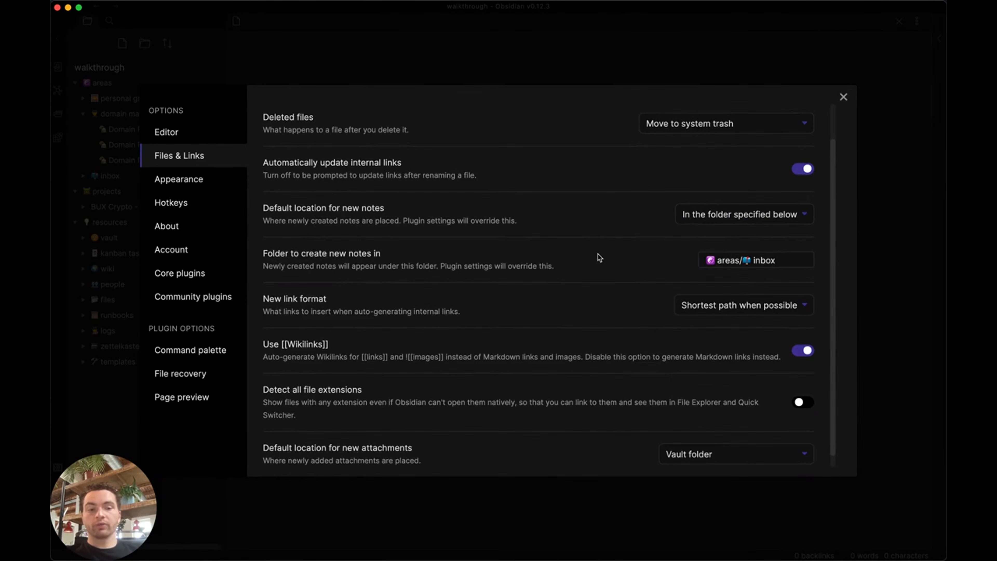
scroll(600, 258, "down", 1)
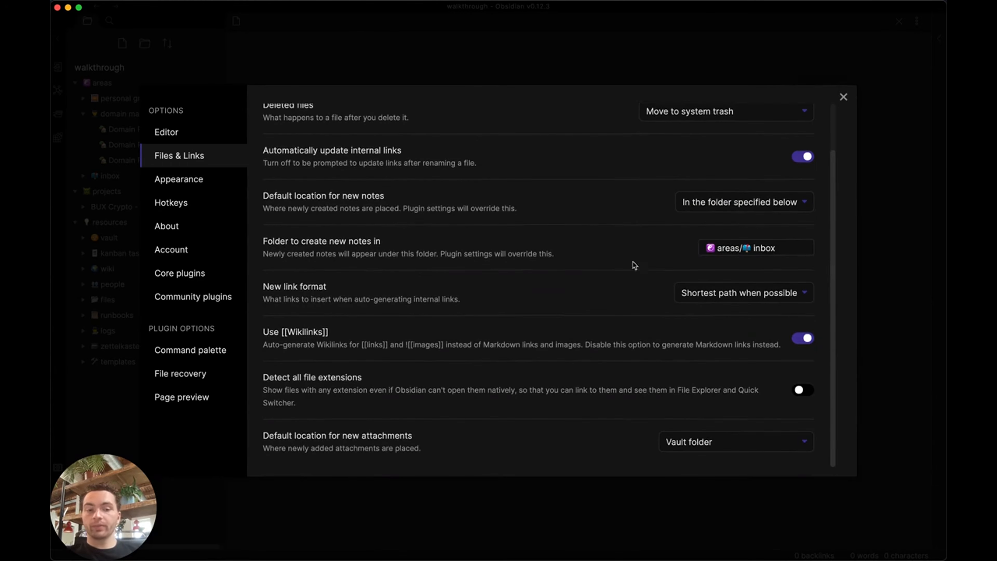
left_click(724, 293)
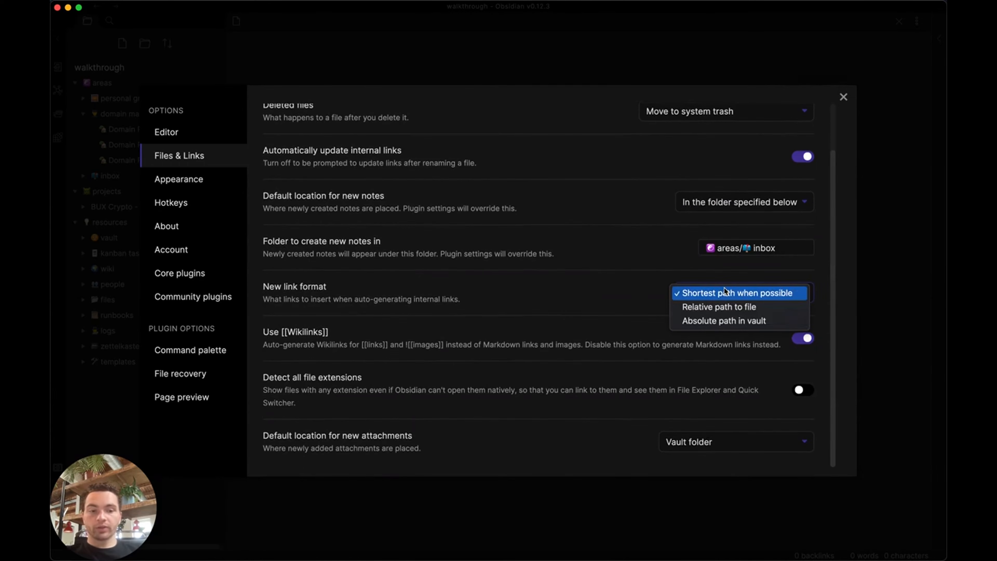
left_click(552, 295)
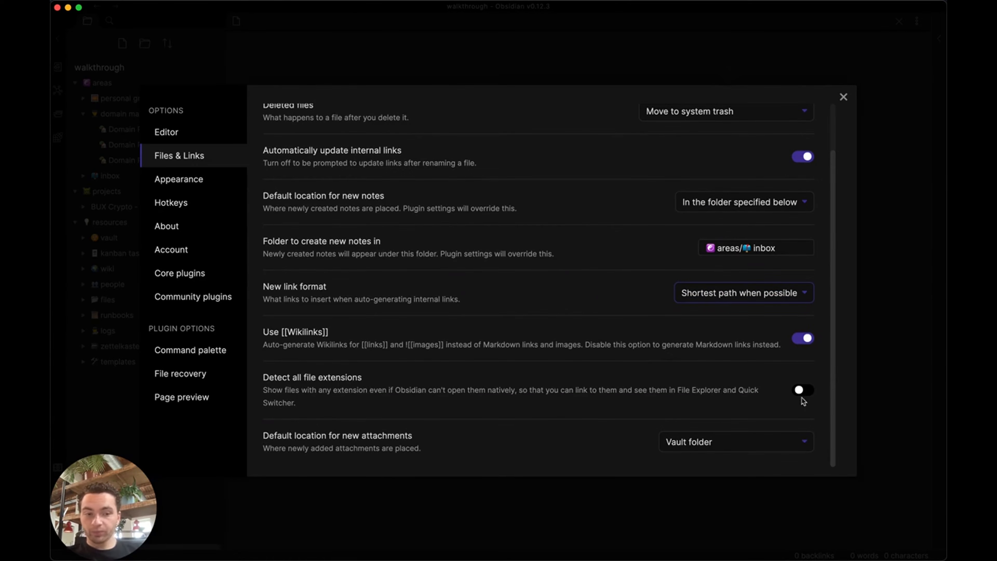
left_click(805, 391)
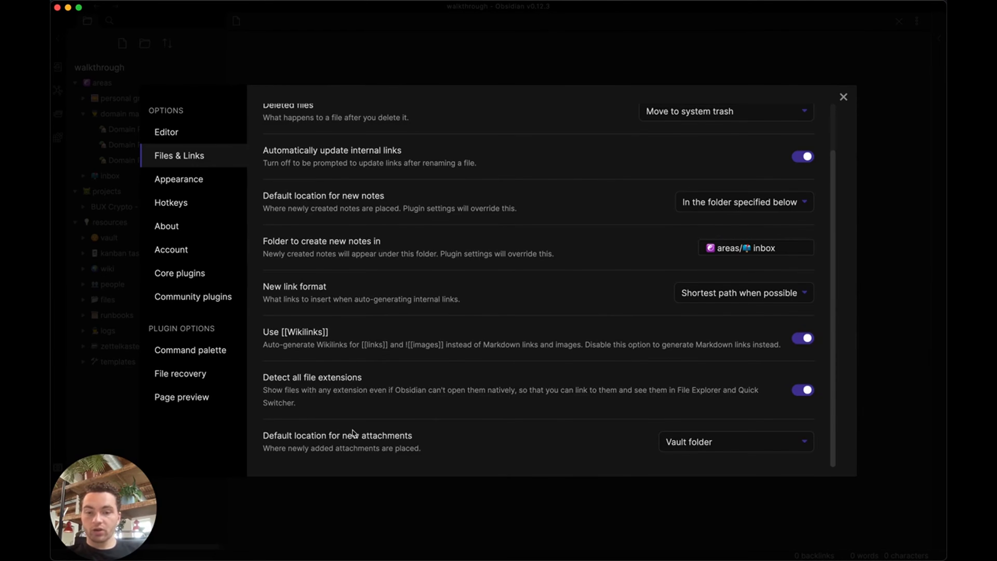
Set the default attachment location to In subfolder under current folder, with the subfolder name "💡resources/🛠 files"
left_click(717, 443)
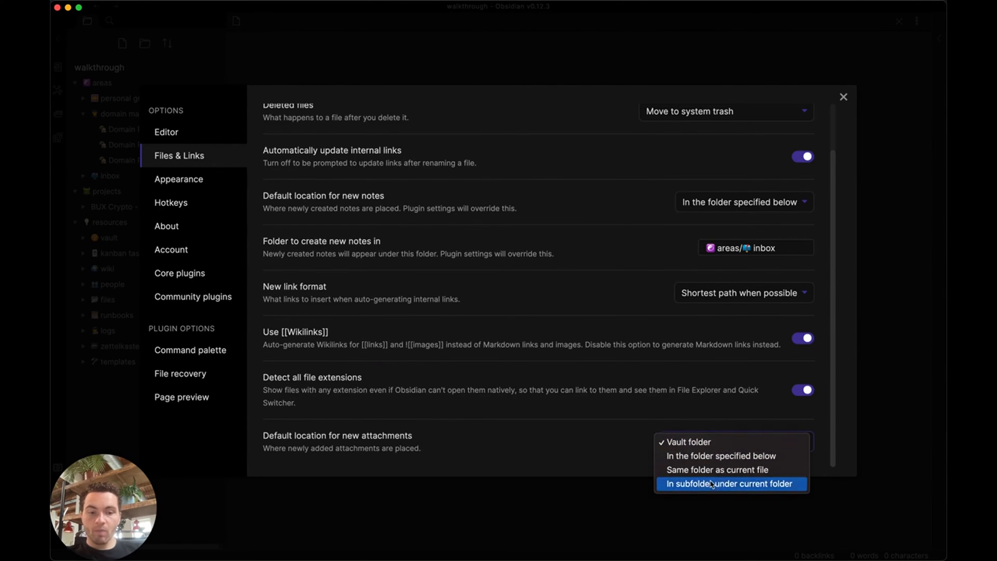
left_click(672, 481)
scroll(671, 425, "down", 1)
scroll(671, 425, "down", 1)
left_click(728, 434)
type("file")
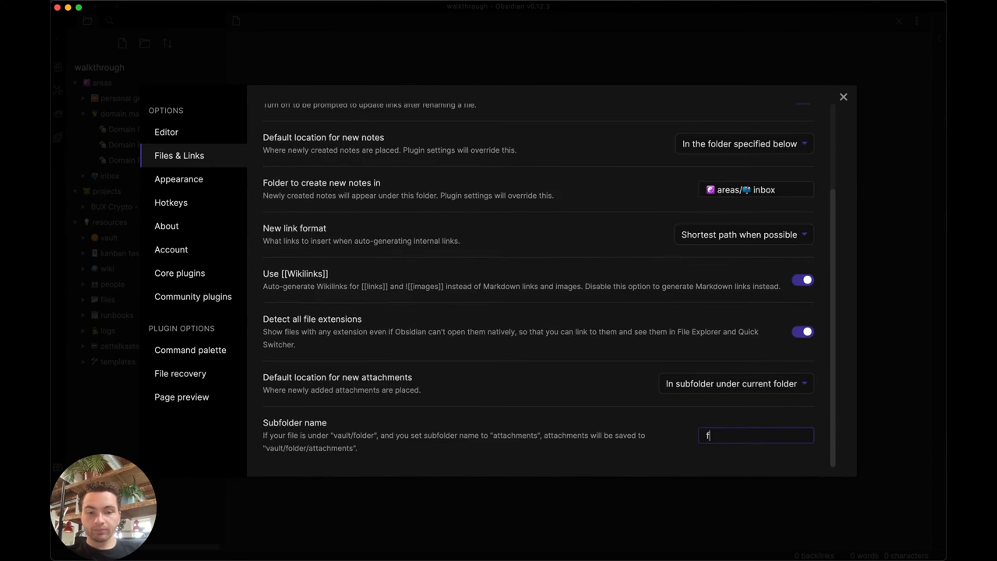
key("BackSpace")
key("BackSpace")
key("BackSpace")
key("BackSpace")
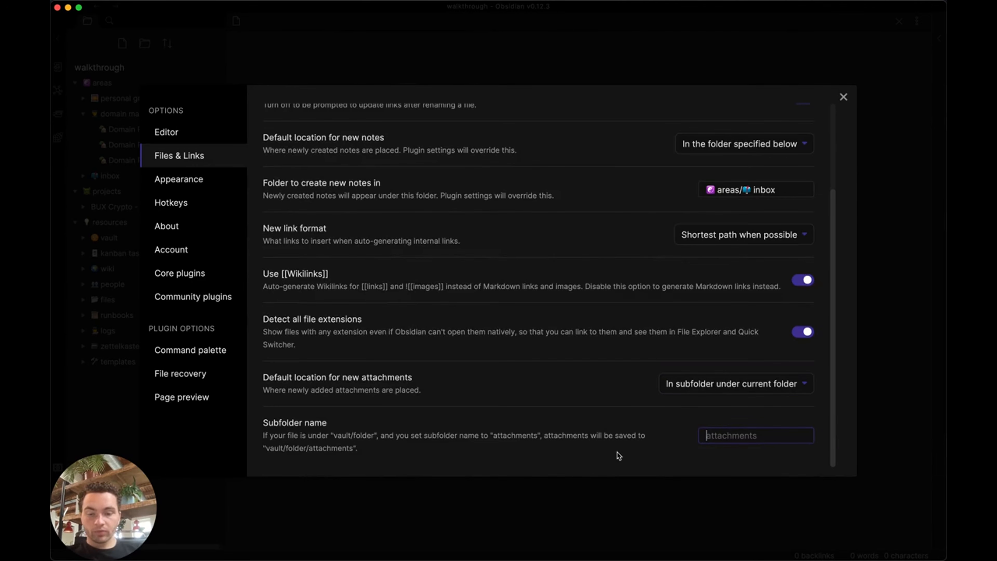
type("💡resources/🛠 files")
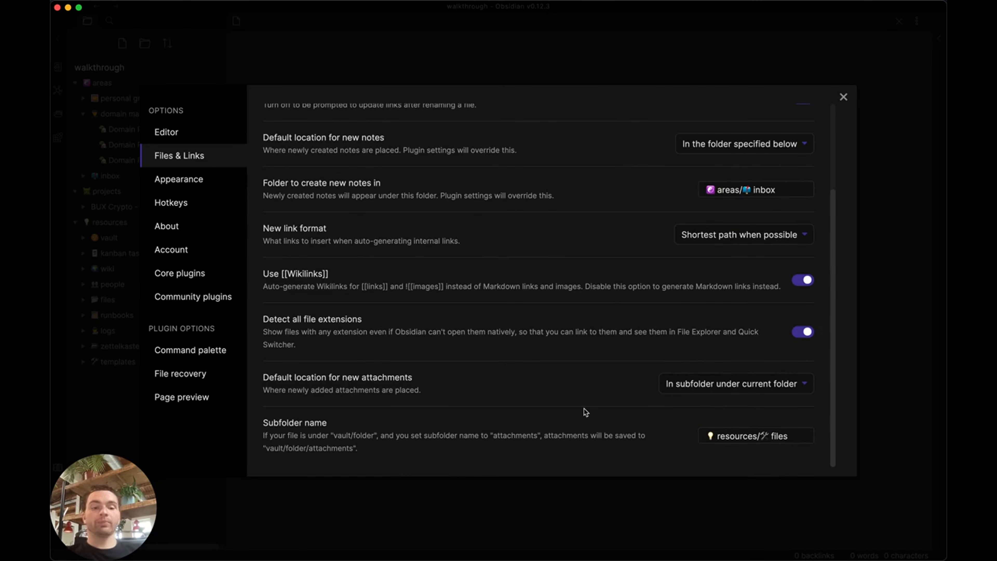
Turn on Apply custom CSS in the Appearance settings
left_click(195, 183)
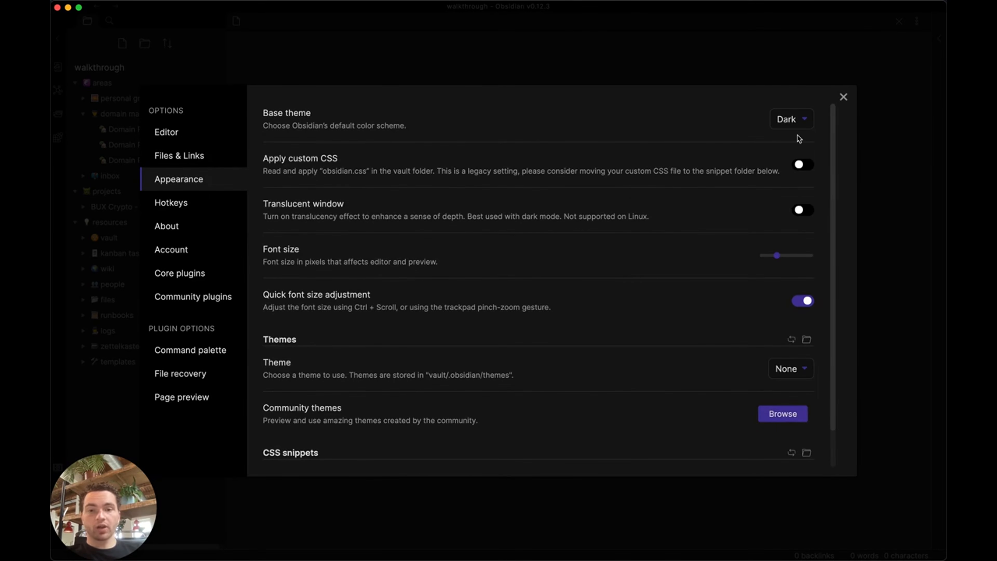
scroll(547, 221, "down", 1)
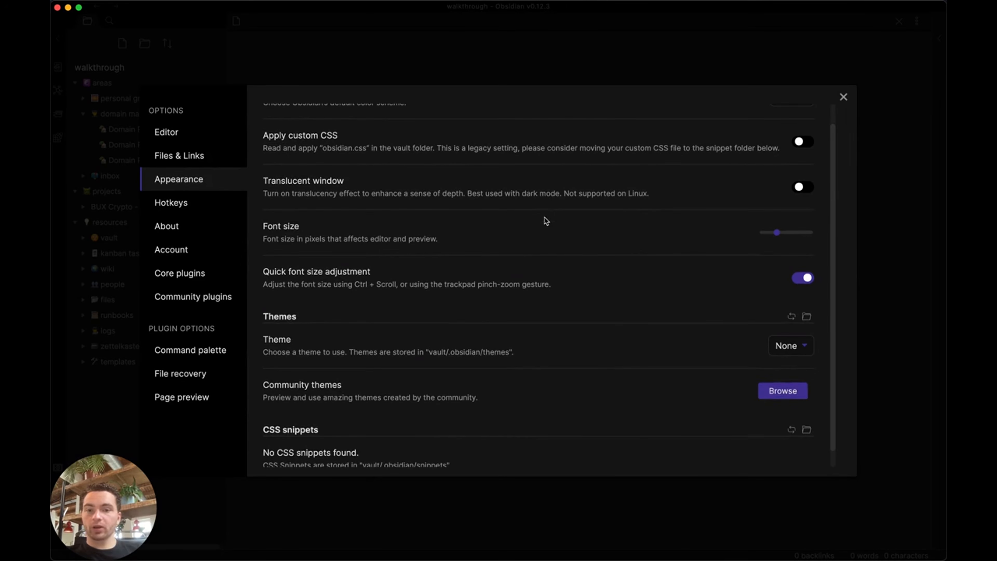
left_click(797, 143)
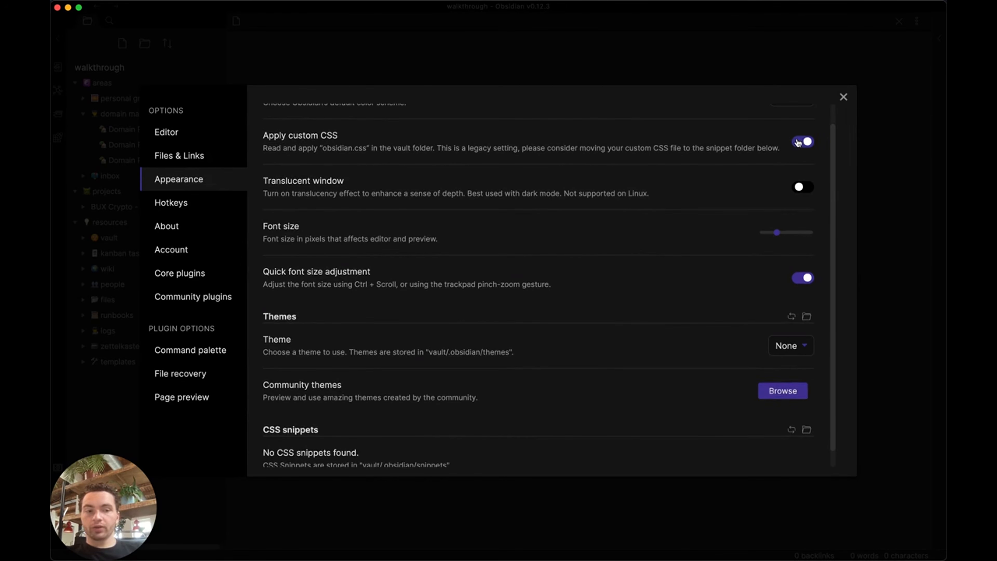
Apply the community theme Minimal to the vault and slightly increase the font size
scroll(514, 234, "down", 1)
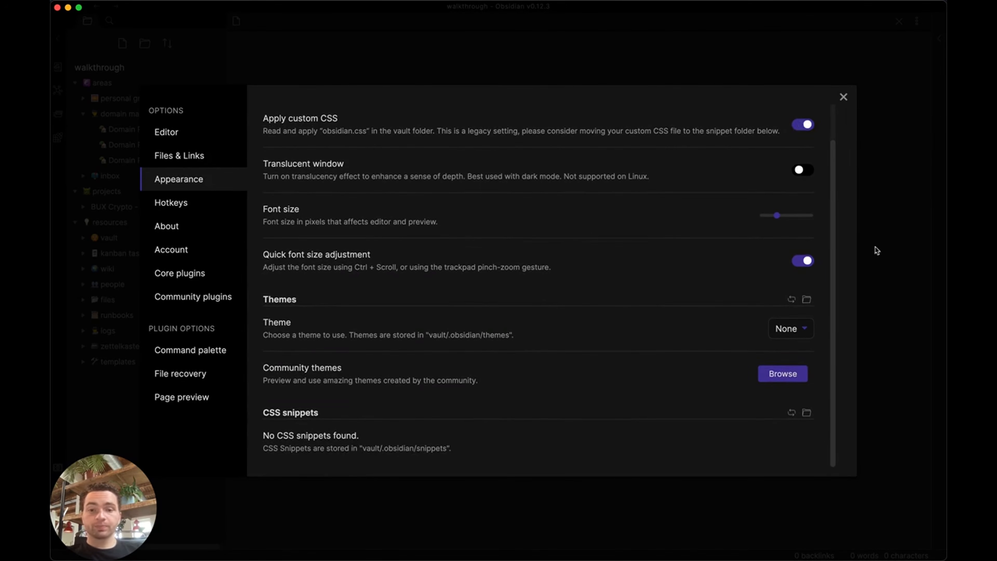
left_click(788, 330)
left_click(787, 332)
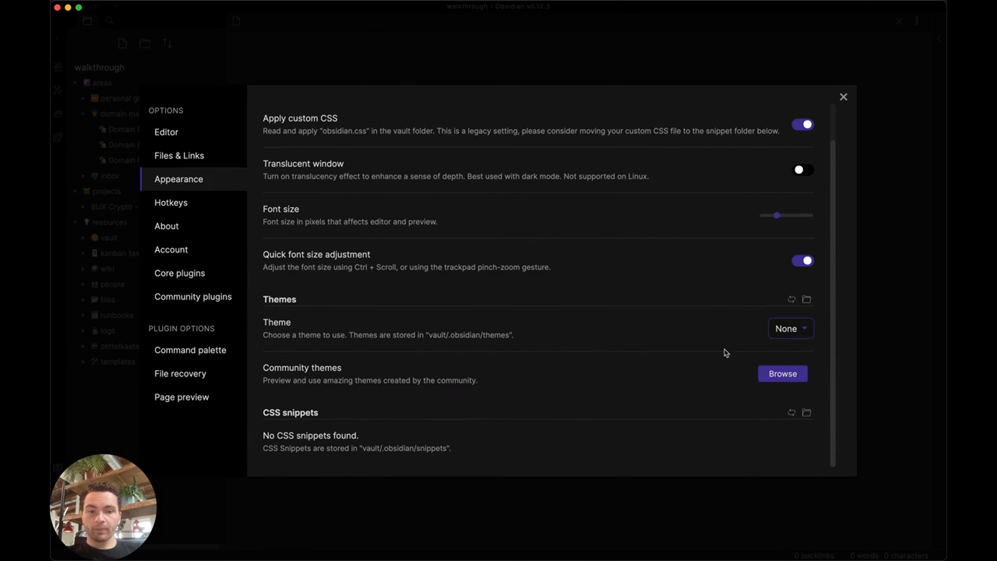
left_click(776, 377)
left_click(250, 89)
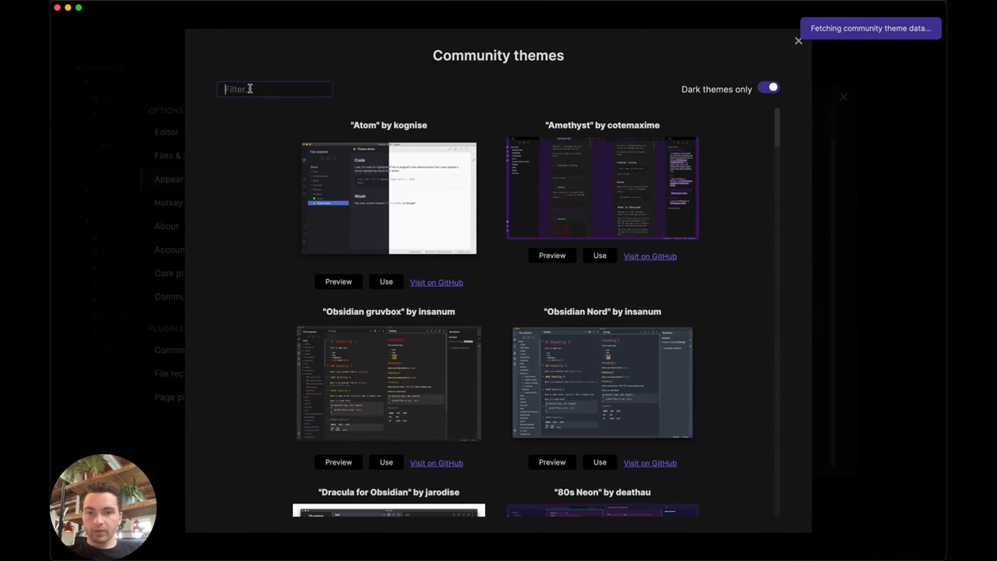
type("minim")
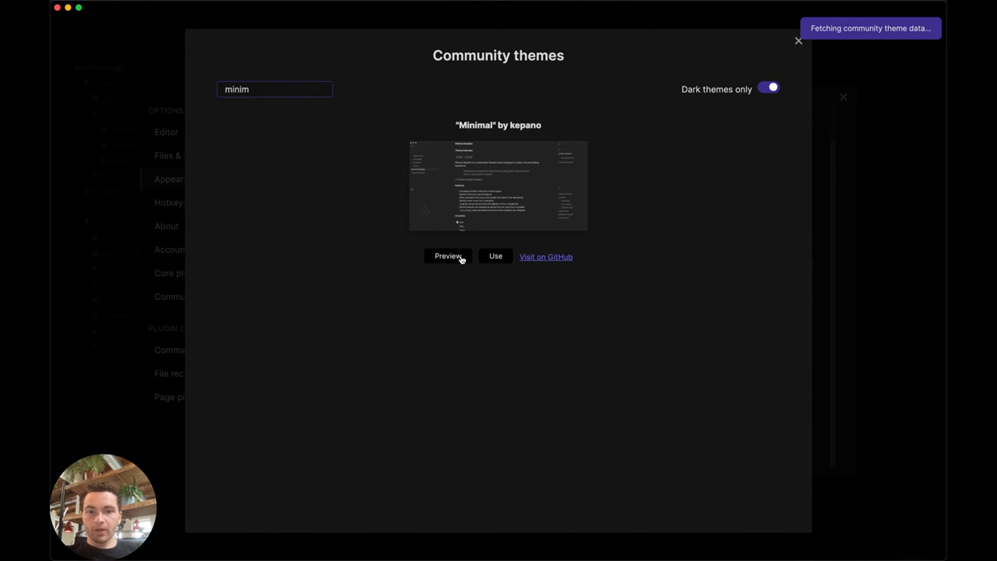
left_click(495, 260)
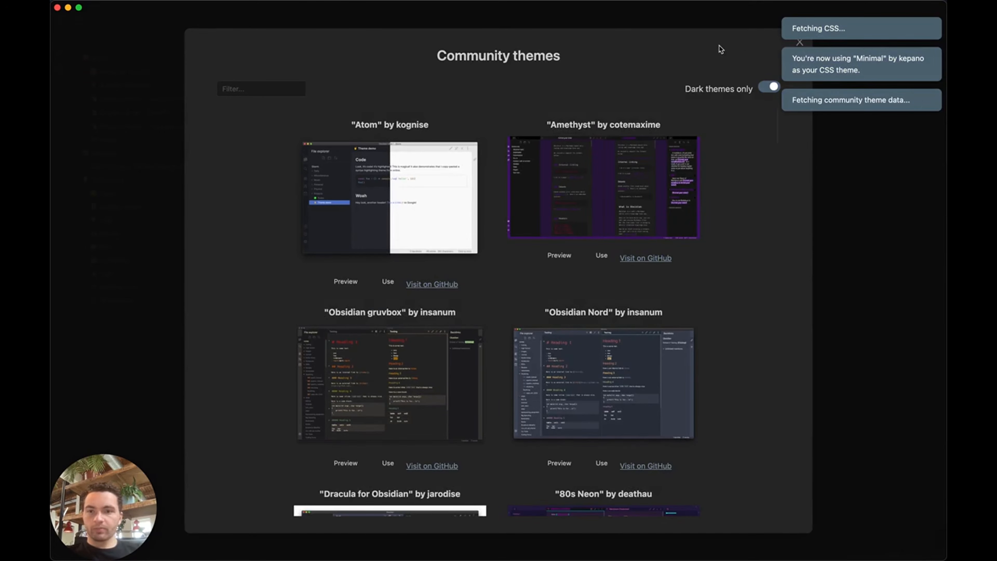
left_click(799, 41)
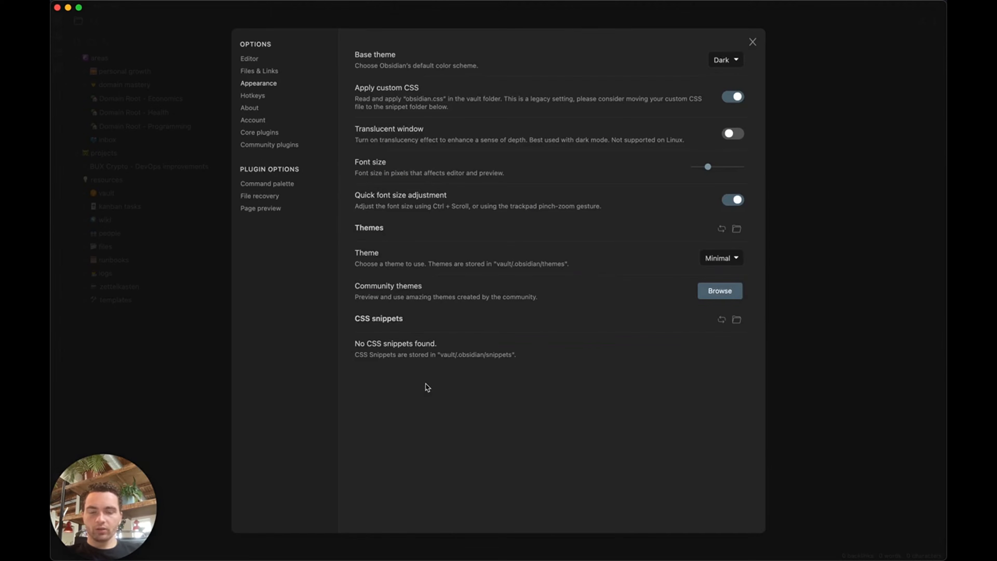
left_click_drag(707, 167, 714, 169)
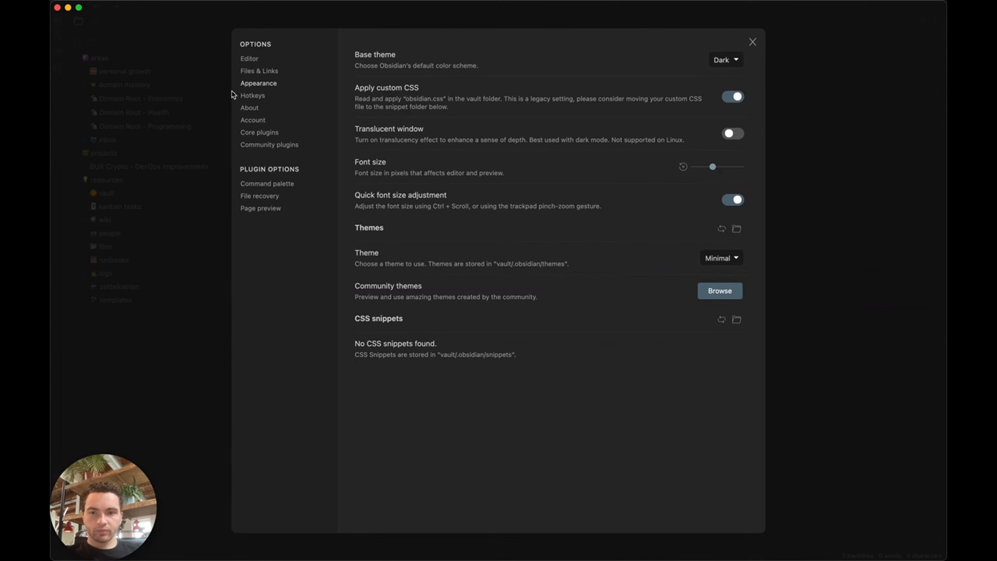
Assign the hotkey Cmd+D to Delete current file and remove that hotkey from Delete paragraph
left_click(253, 97)
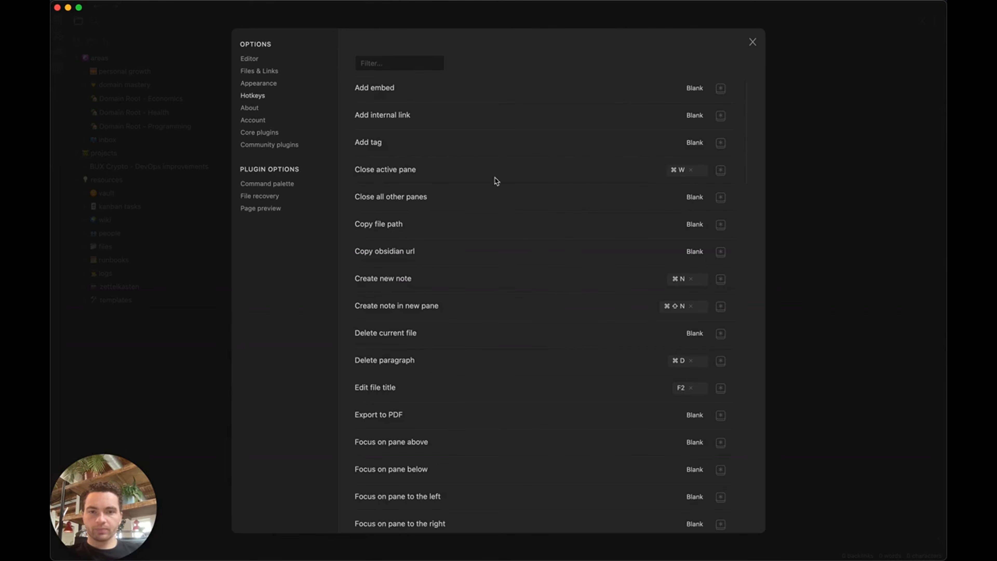
left_click(394, 64)
type("dele")
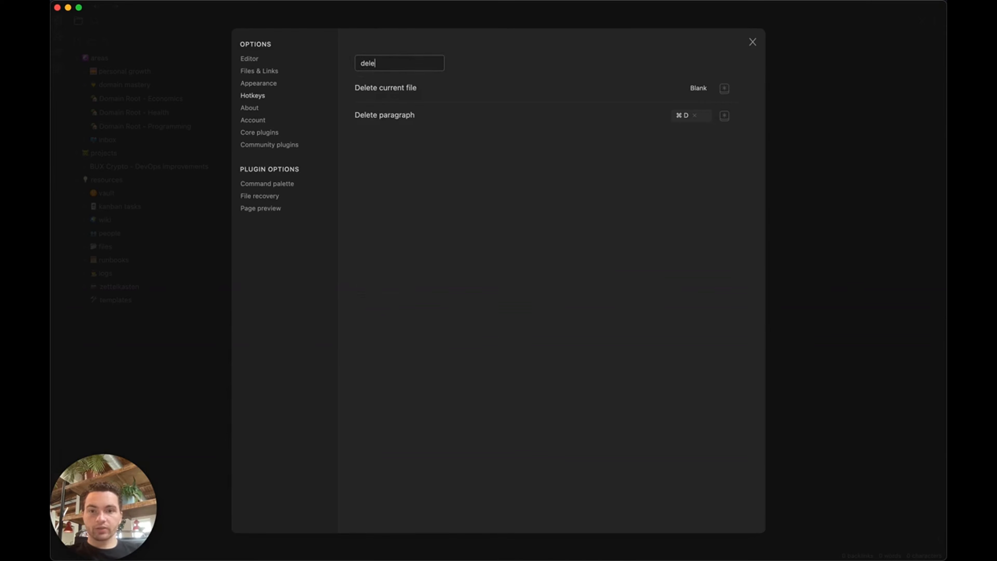
left_click(724, 88)
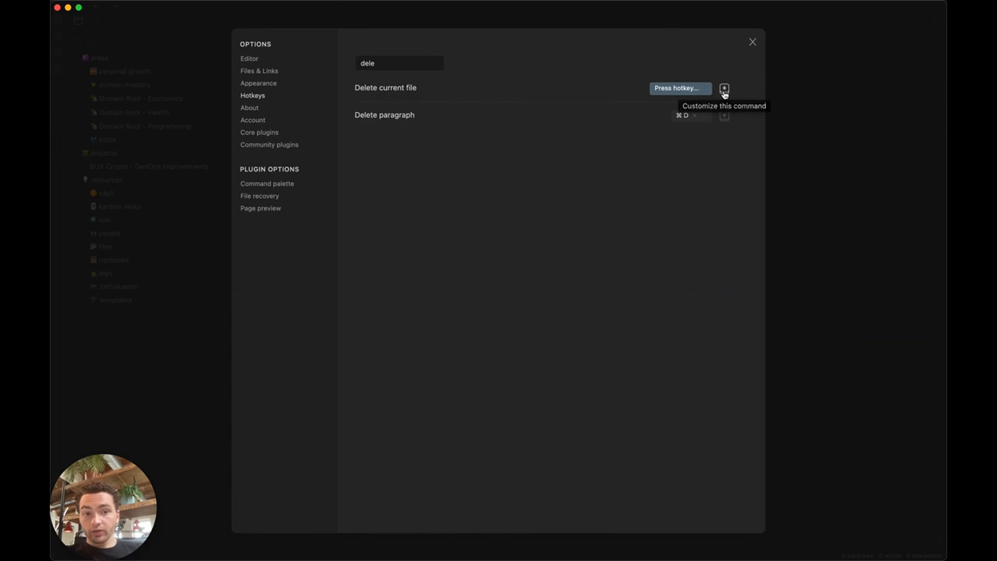
key("super+d")
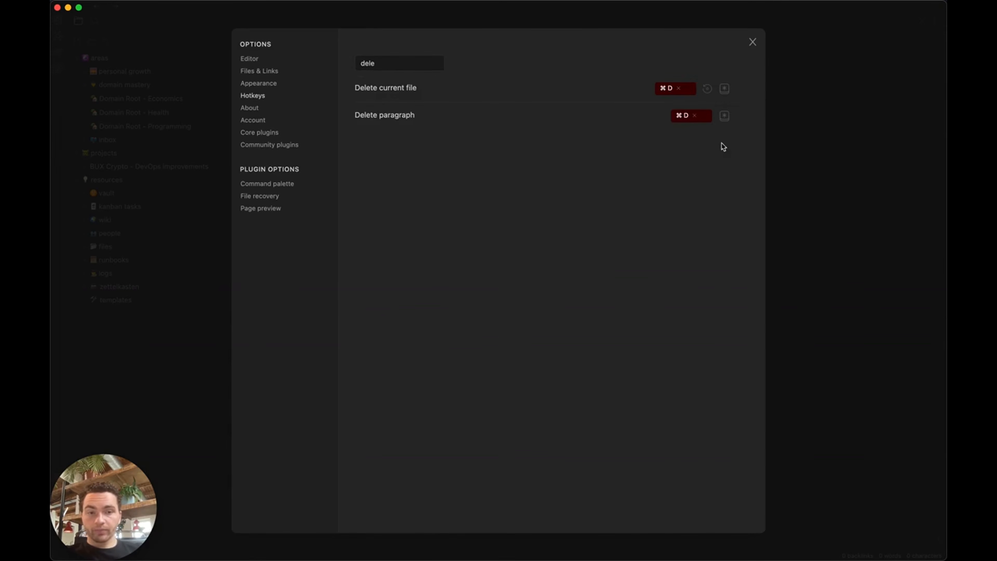
left_click(695, 115)
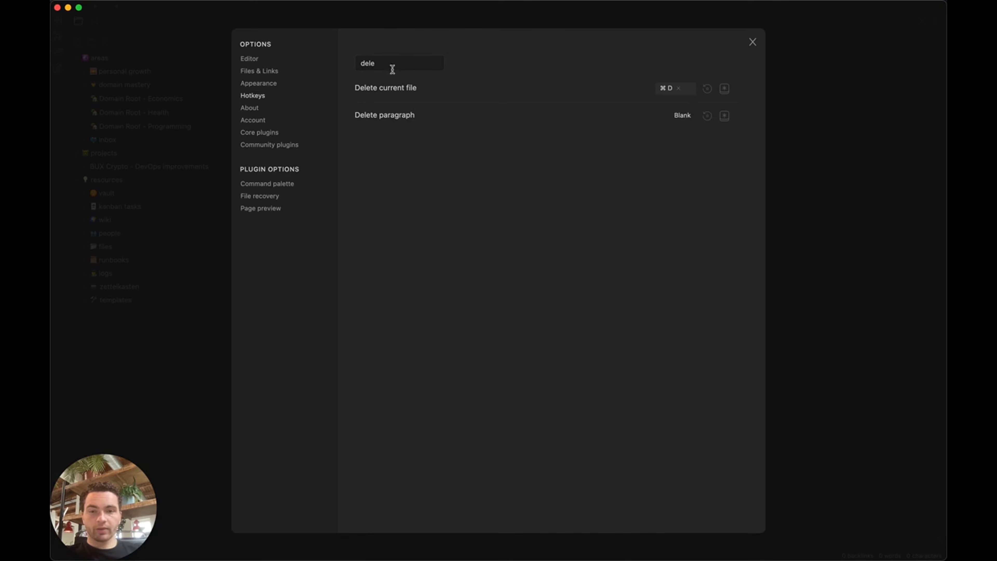
Assign the hotkey Cmd+M to Move file to another folder, and clear the hotkey filter
left_click(398, 60)
key("super+a")
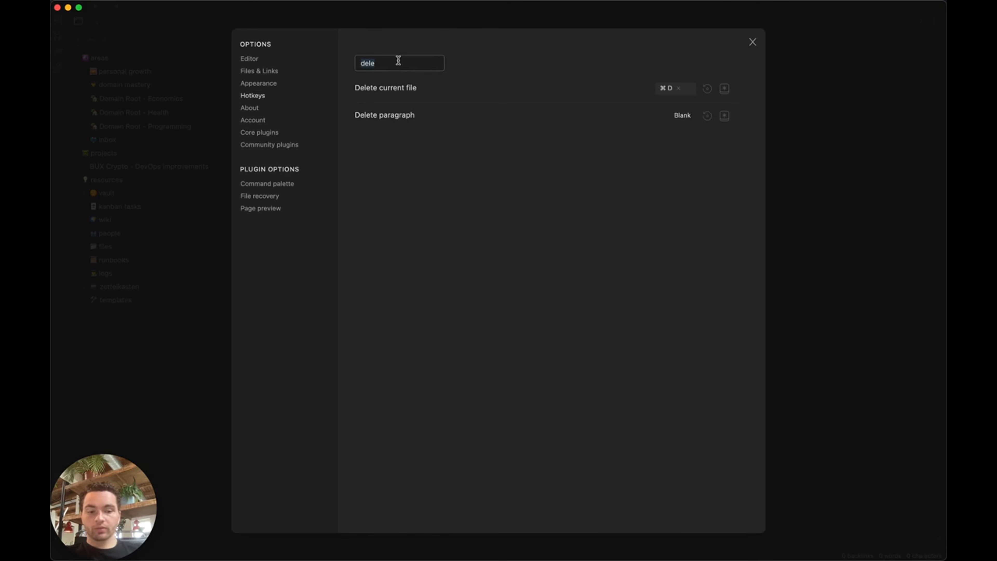
key("BackSpace")
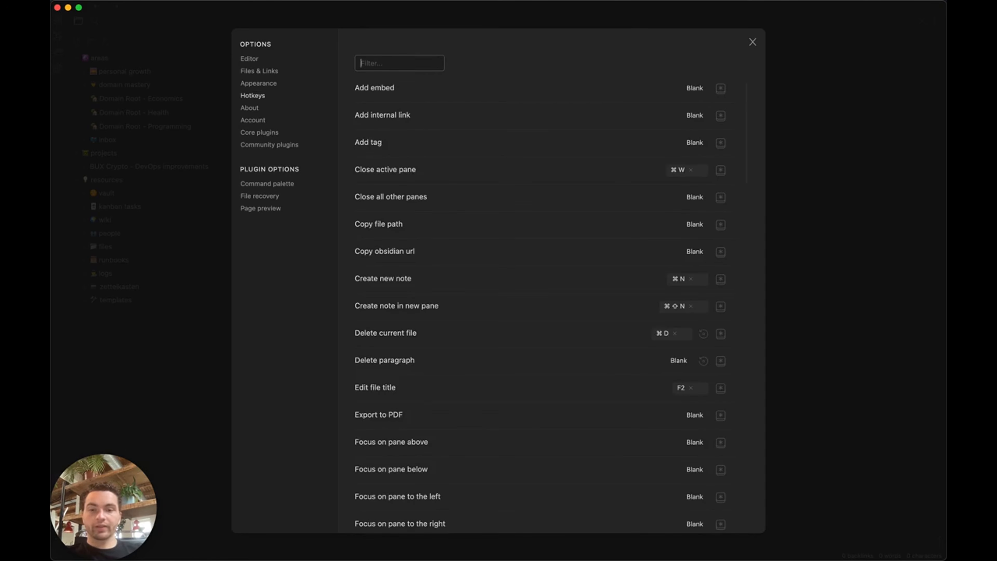
type("move")
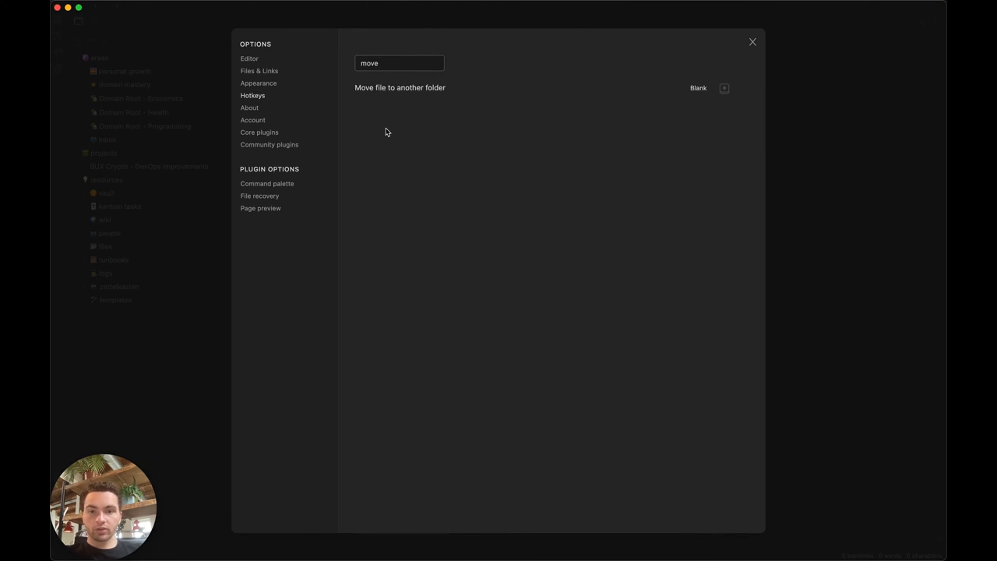
left_click(724, 88)
key("super+m")
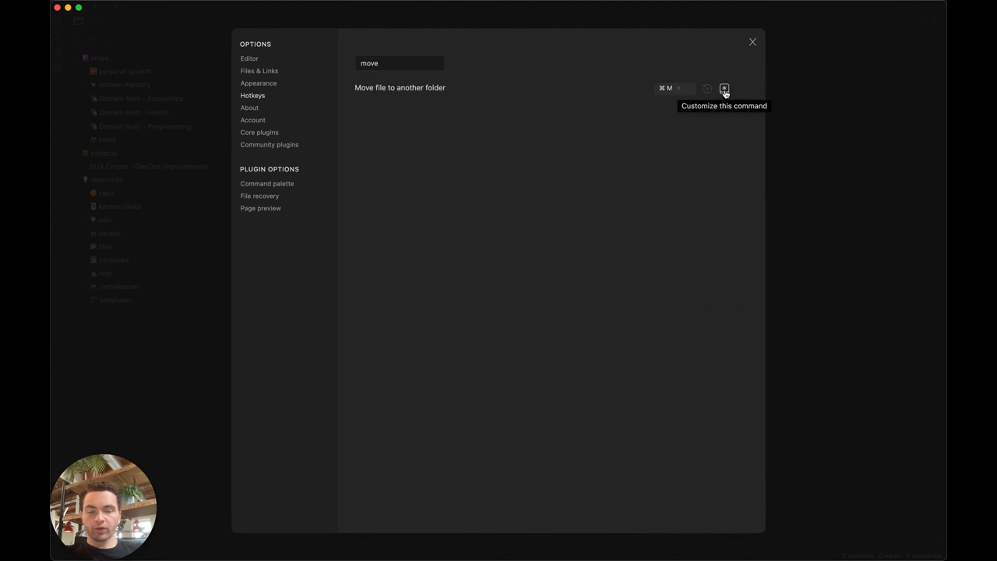
double_click(402, 65)
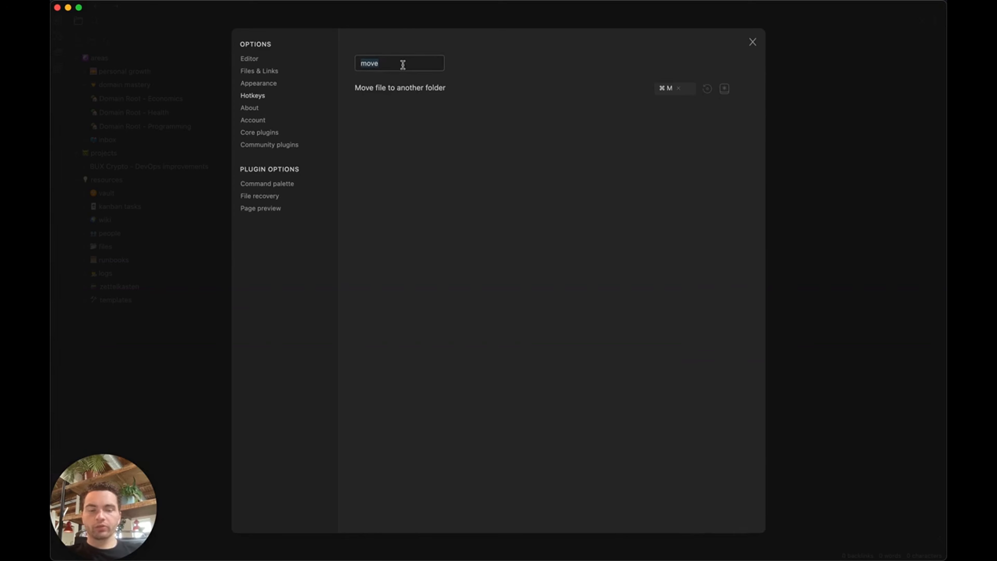
key("BackSpace")
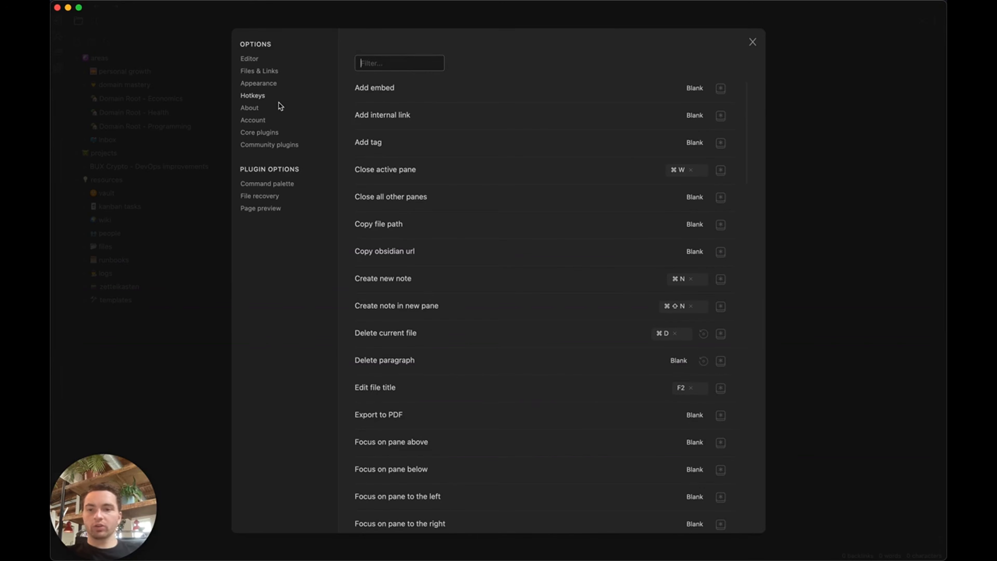
Turn on the Tag pane and Starred core plugins
left_click(256, 119)
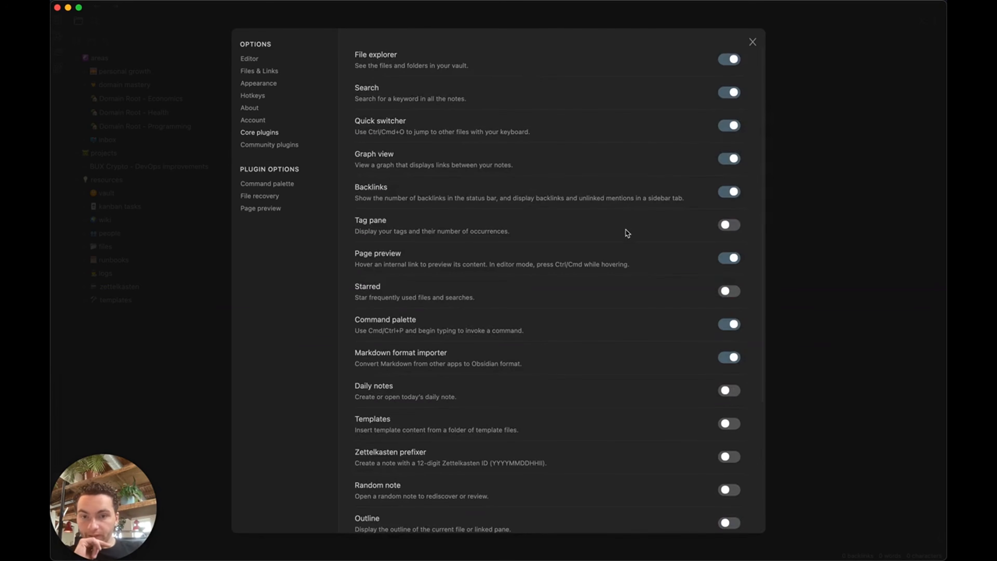
left_click(726, 226)
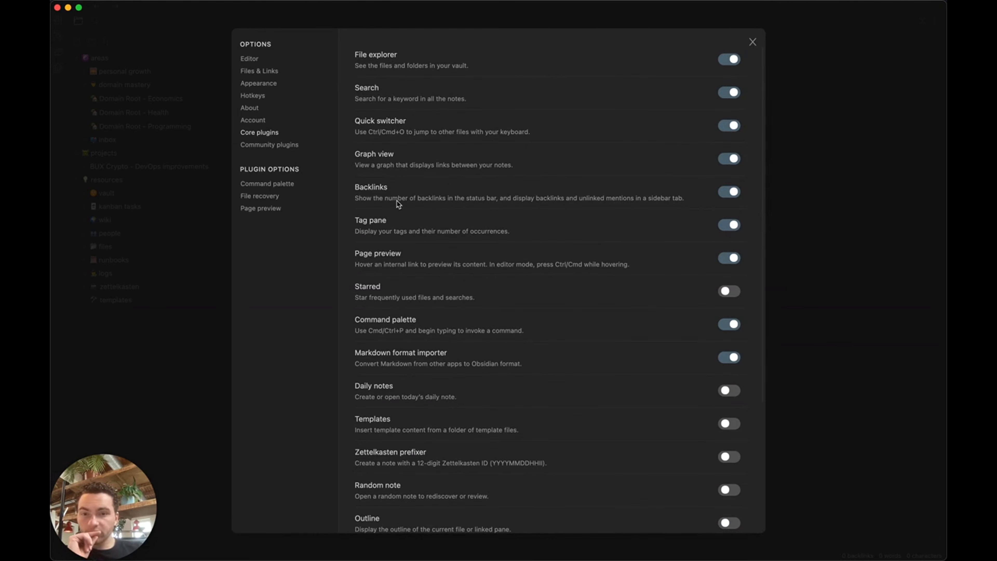
scroll(437, 204, "down", 2)
scroll(437, 204, "down", 2)
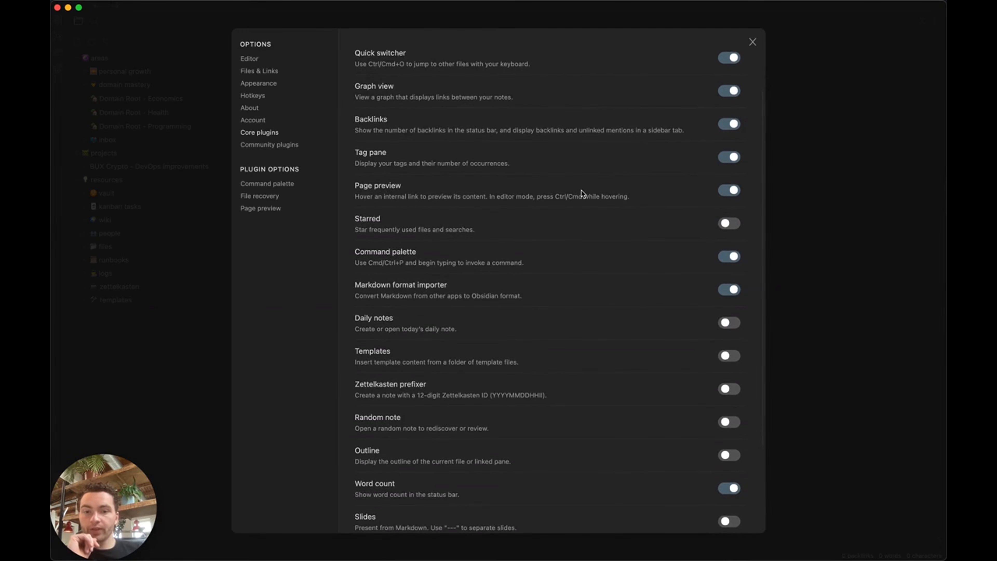
scroll(583, 196, "down", 1)
left_click(726, 201)
Turn on the Zettelkasten prefixer and Outline core plugins
scroll(592, 258, "down", 1)
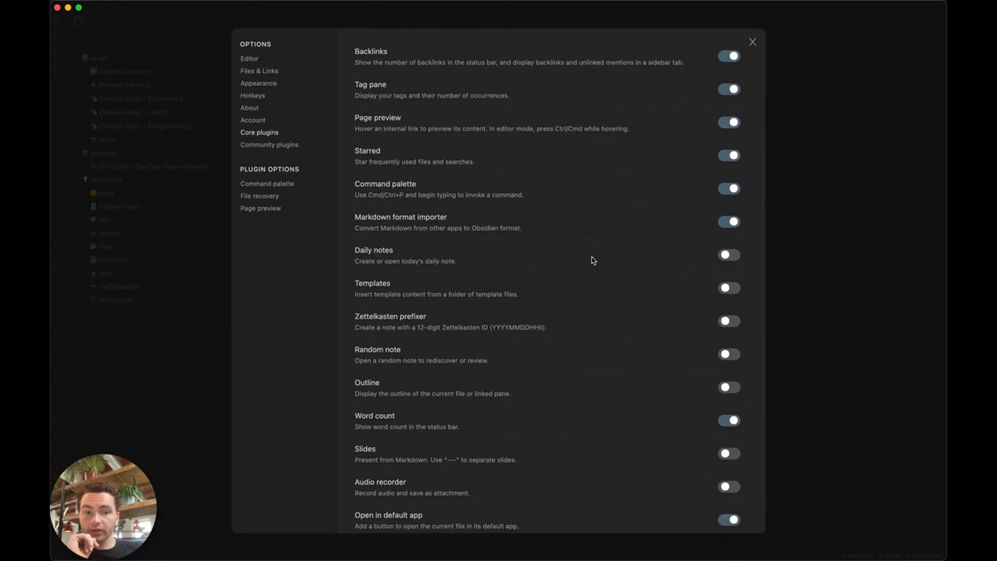
scroll(610, 263, "down", 2)
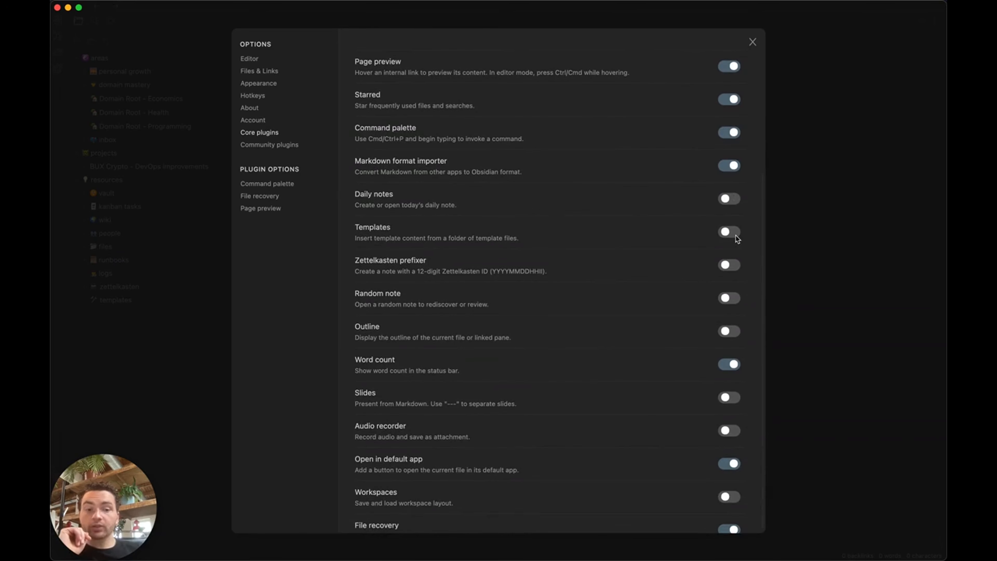
scroll(594, 287, "down", 1)
left_click(731, 243)
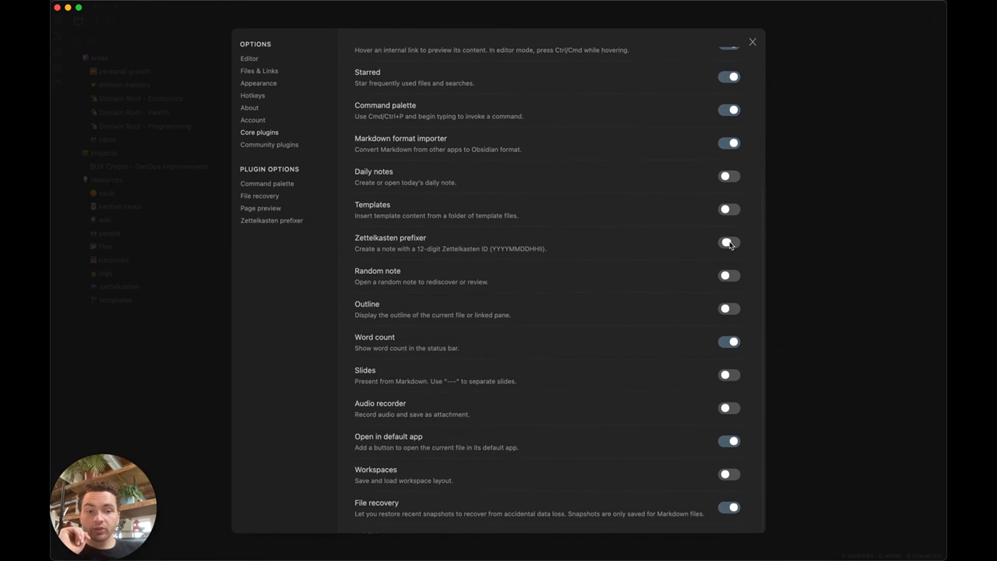
scroll(577, 279, "down", 1)
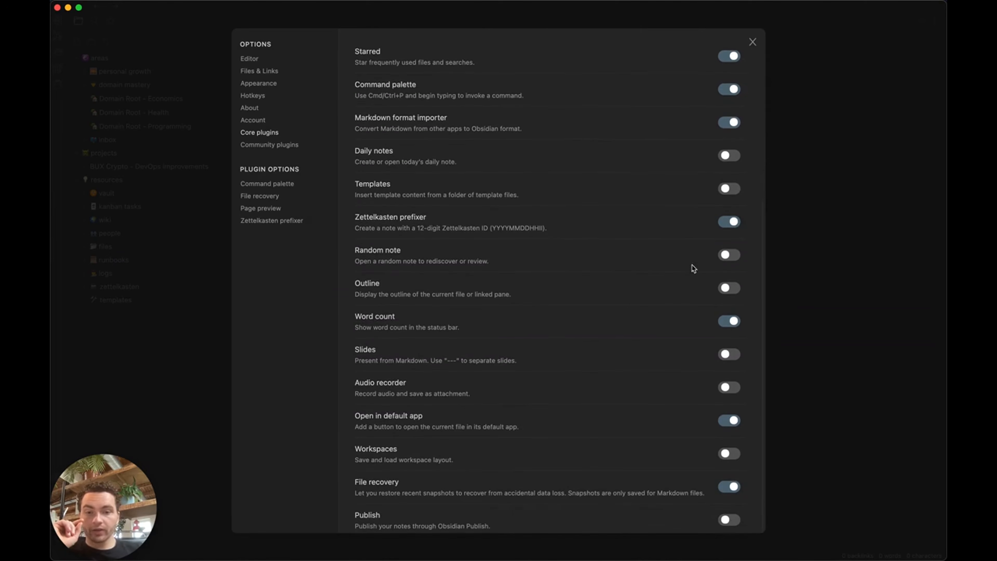
scroll(588, 265, "down", 1)
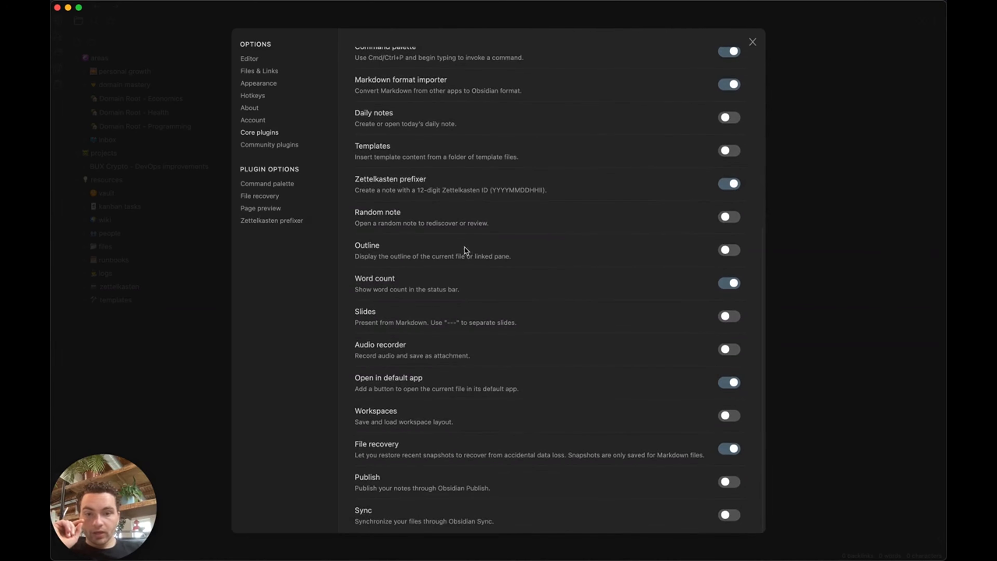
left_click(736, 251)
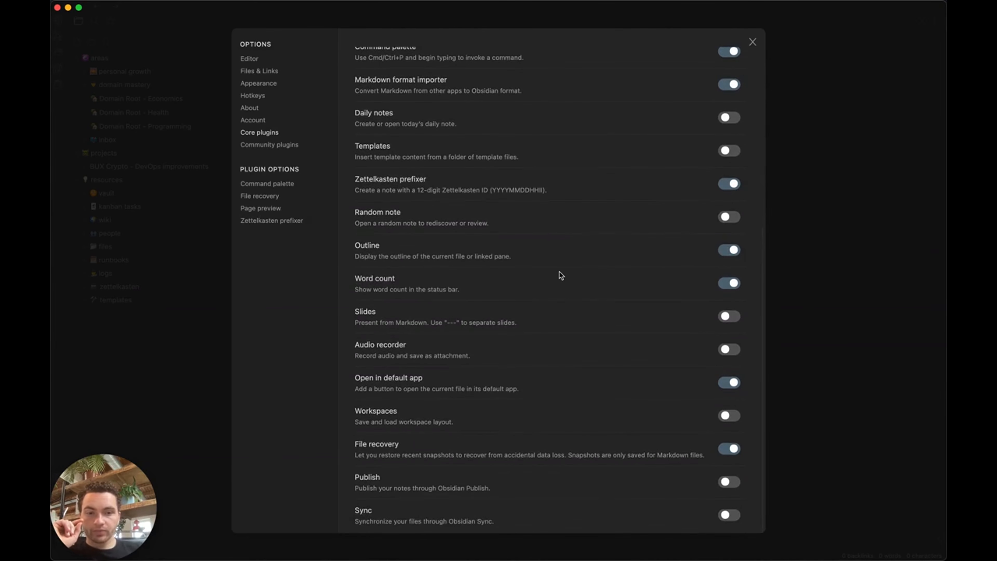
Turn on the Workspaces, Publish and Sync core plugins
scroll(561, 275, "down", 1)
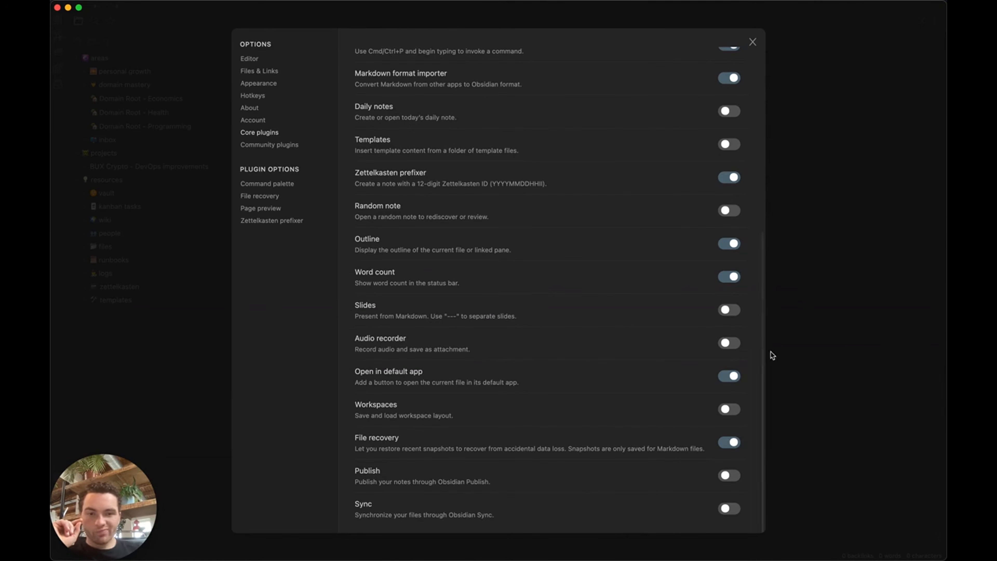
left_click(734, 410)
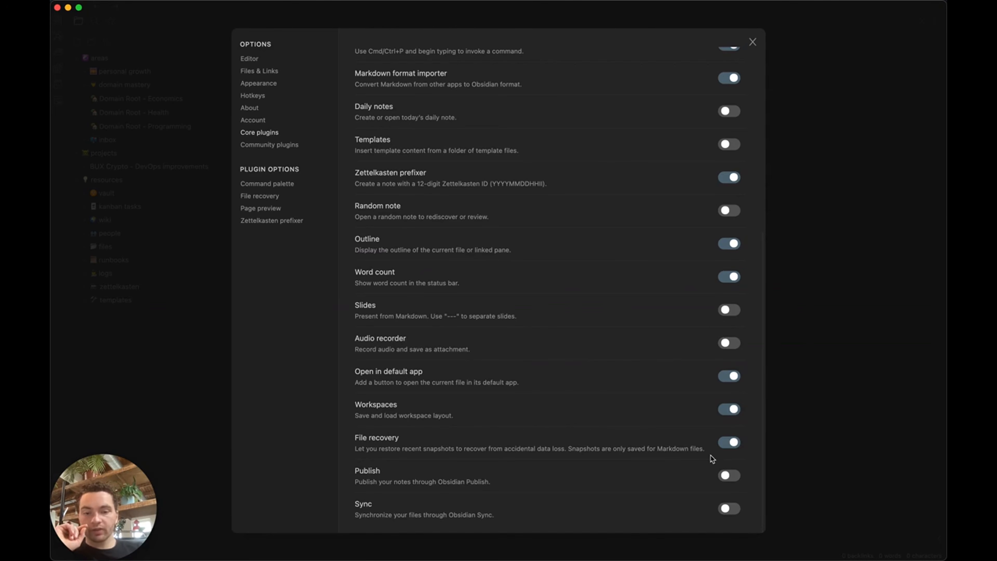
left_click(732, 476)
left_click(733, 510)
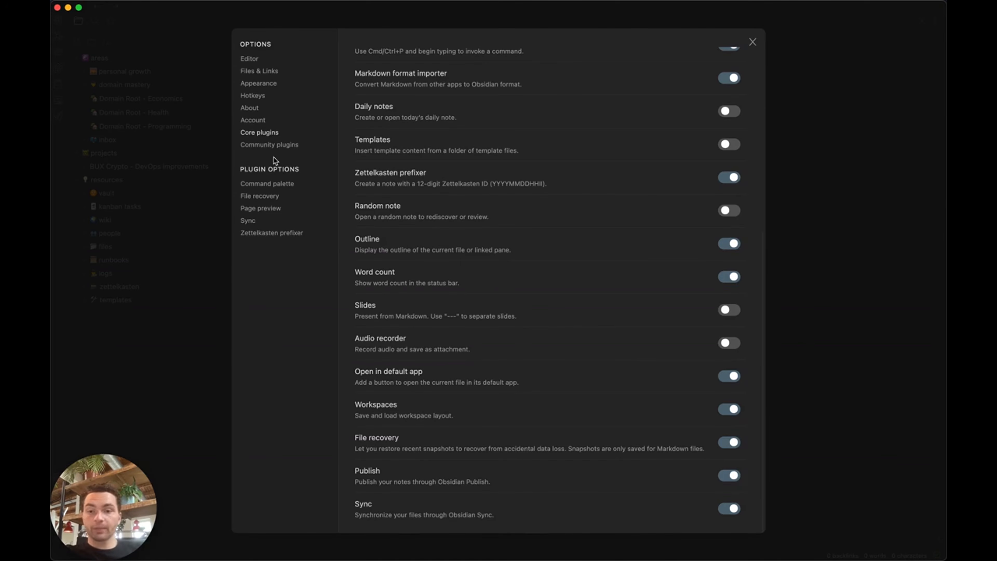
Turn off Safe mode to allow community plugins in the vault
left_click(260, 150)
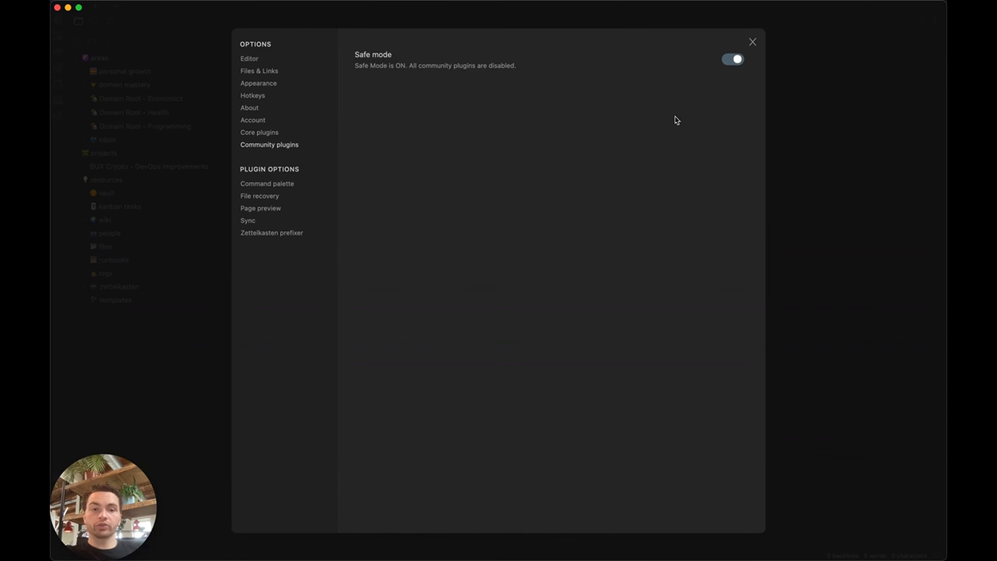
left_click(736, 59)
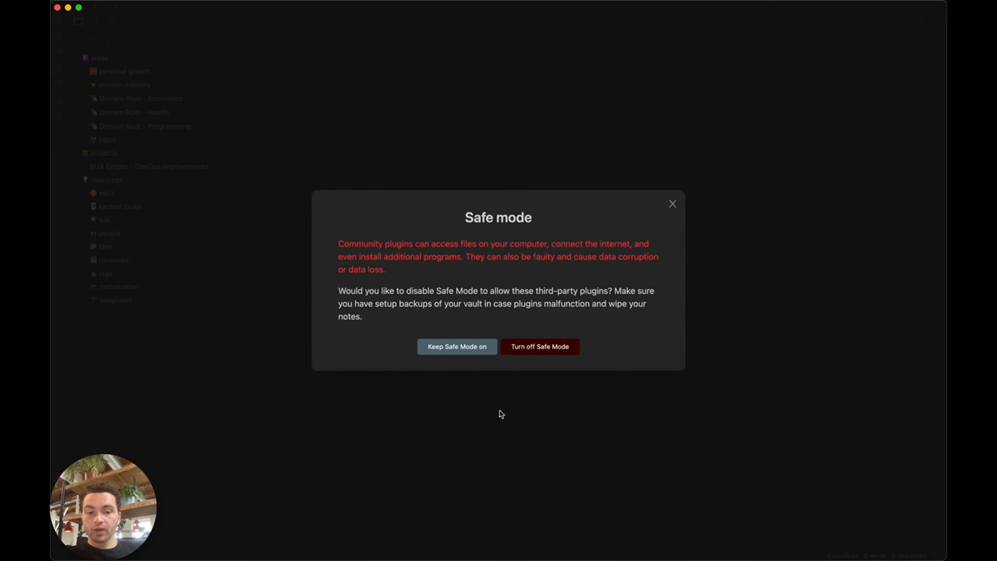
left_click(548, 346)
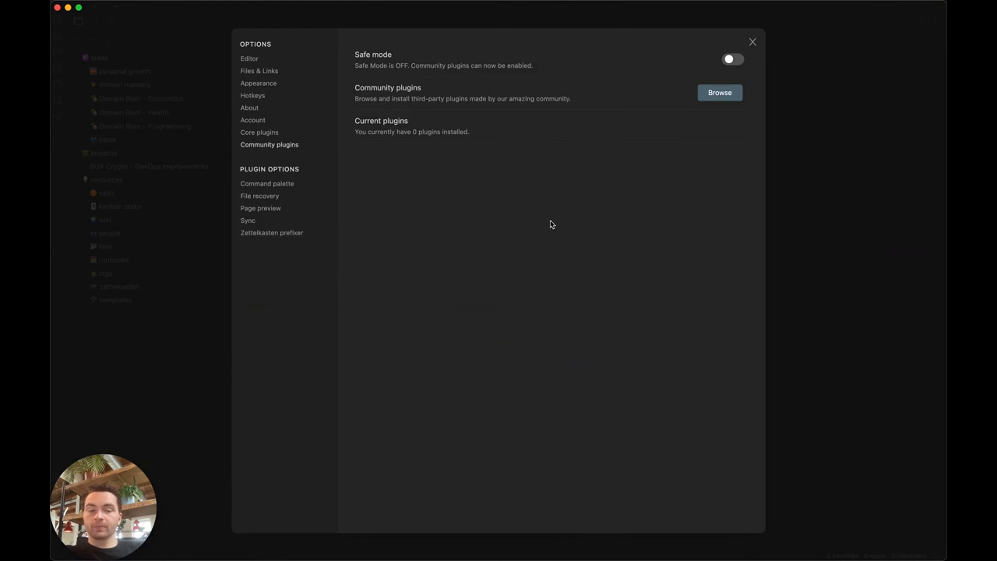
Browse the community plugins, then install and enable Advanced Tables
left_click(713, 90)
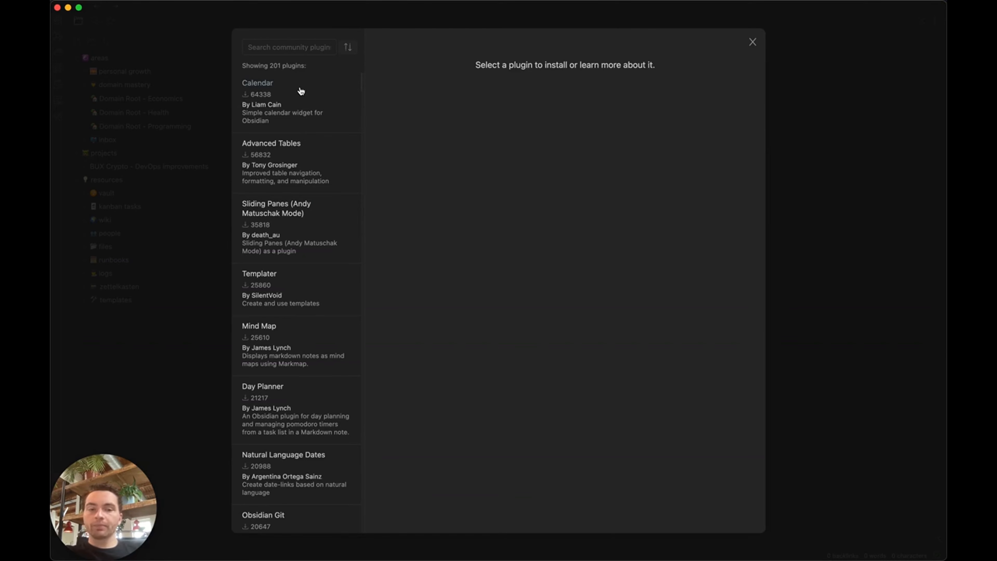
left_click(291, 167)
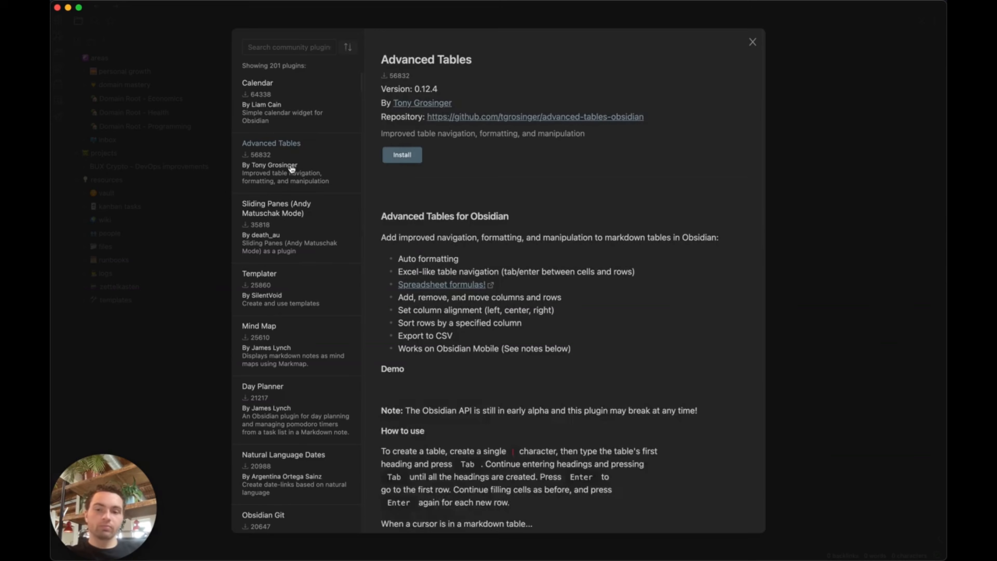
left_click(396, 154)
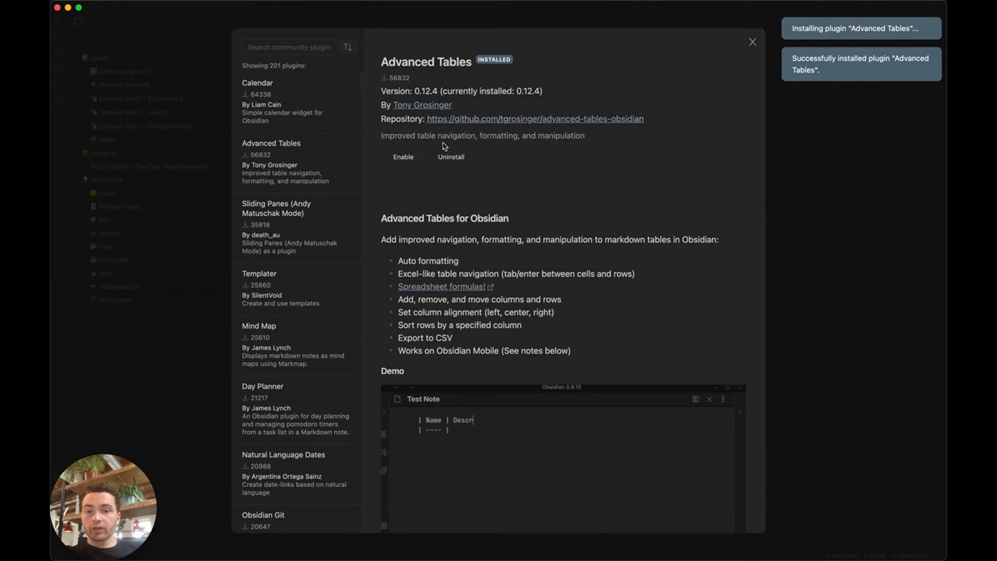
left_click(403, 157)
Install and enable the Sliding Panes (Andy Matuschak Mode) community plugin
left_click(271, 234)
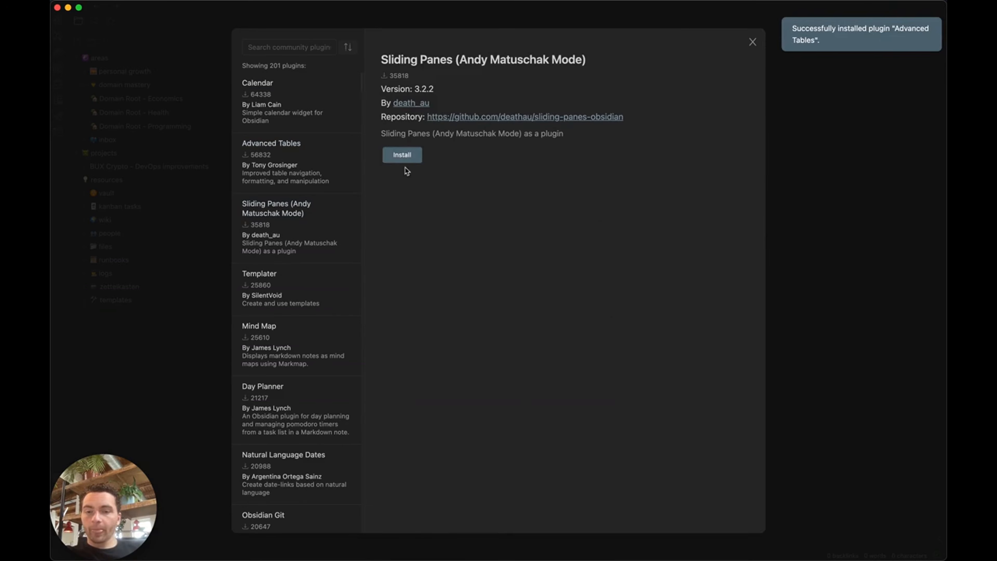
left_click(404, 157)
left_click(403, 157)
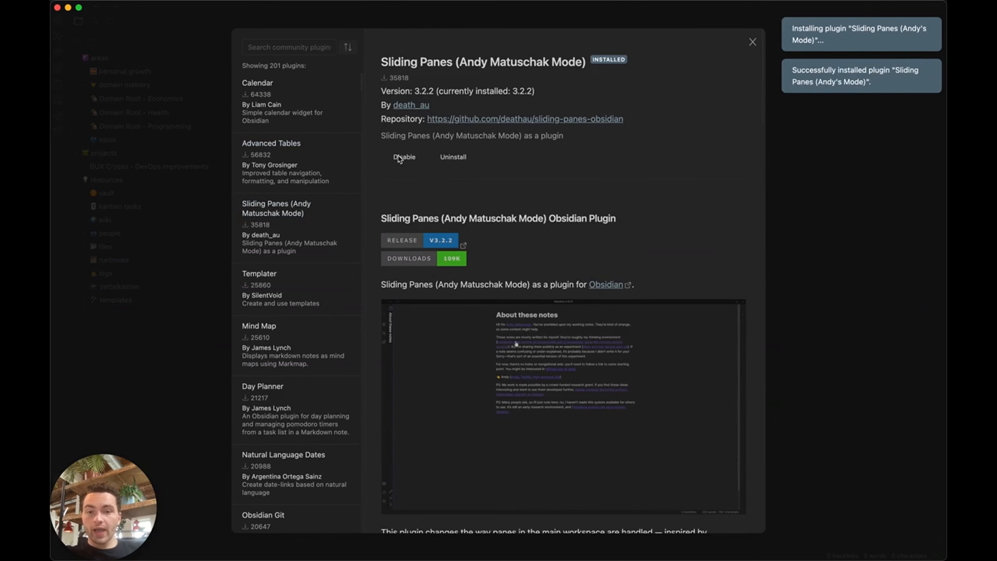
Install and enable the Templater community plugin
scroll(284, 229, "down", 1)
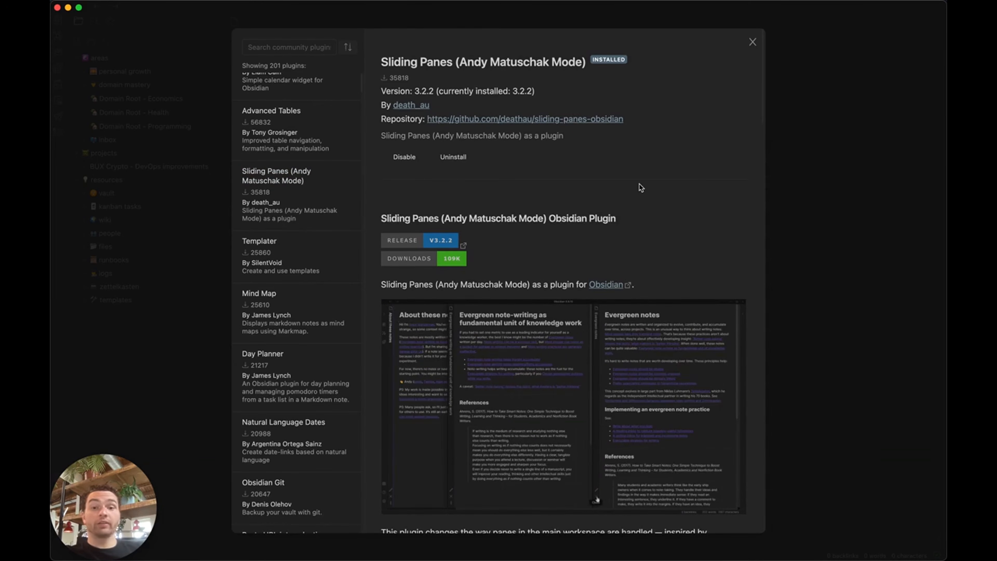
scroll(283, 226, "down", 1)
left_click(284, 227)
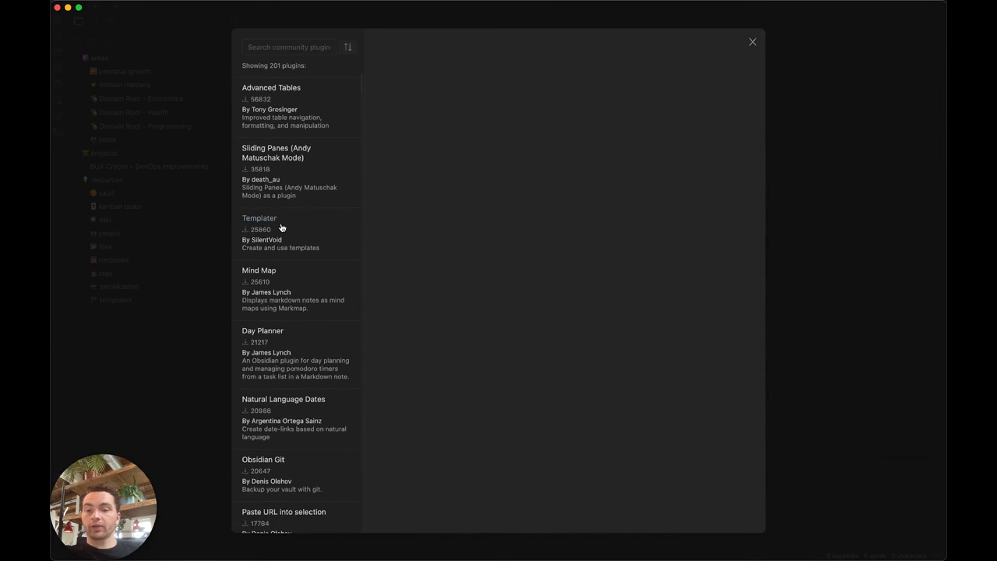
left_click(404, 156)
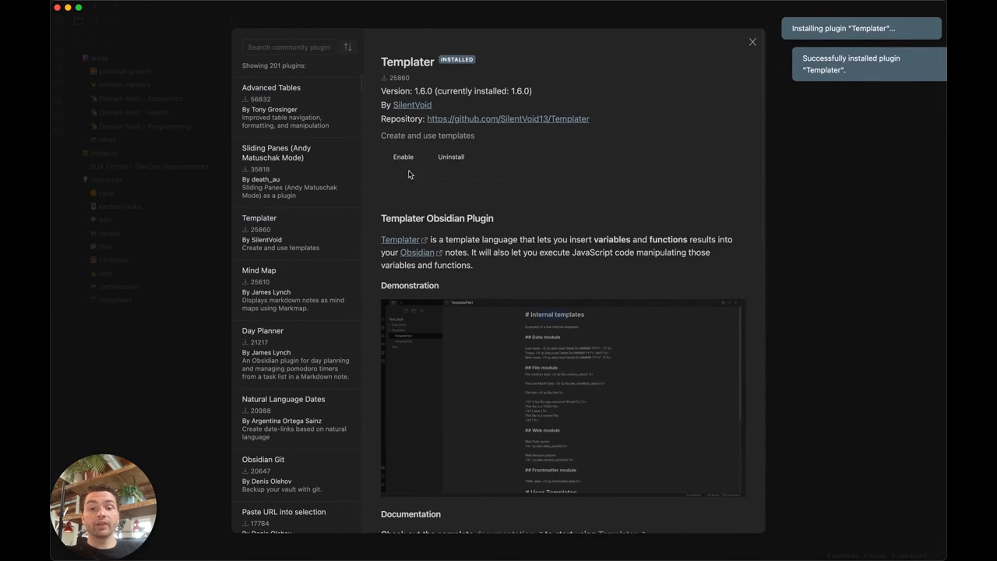
left_click(402, 157)
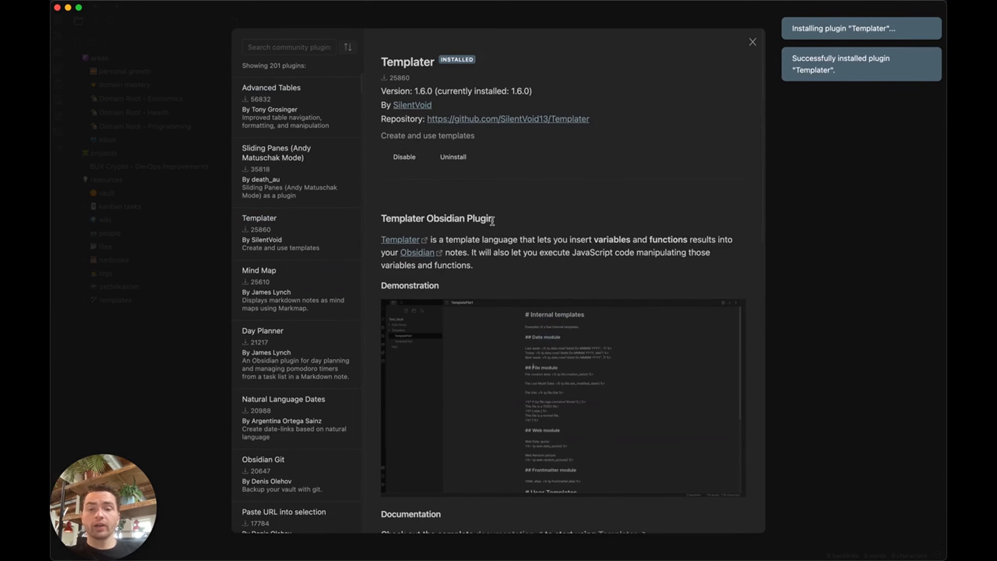
Find the Dataview community plugin further down the plugin list, and install and enable it
scroll(559, 207, "down", 2)
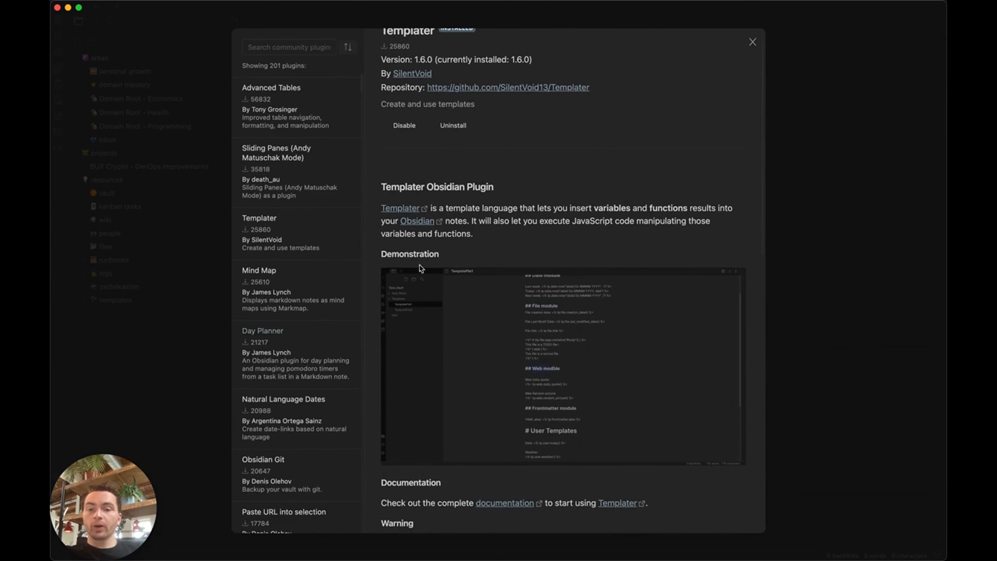
scroll(584, 184, "down", 1)
scroll(584, 183, "down", 1)
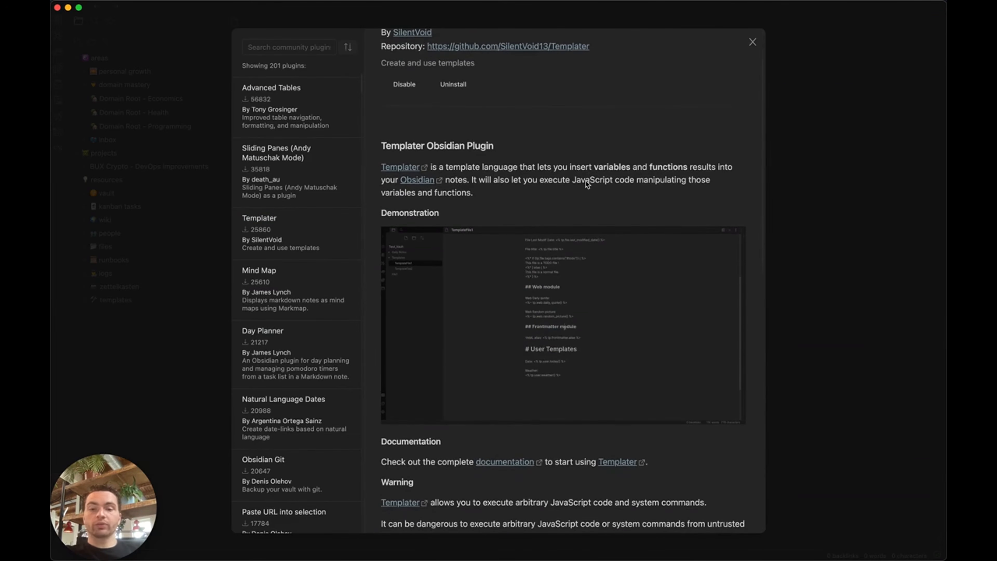
scroll(325, 269, "down", 2)
scroll(326, 269, "down", 2)
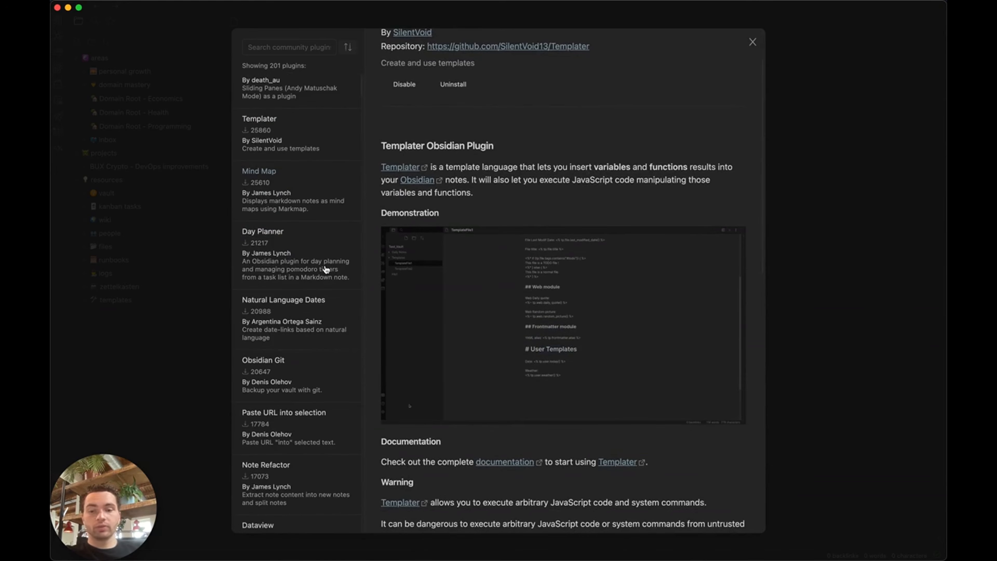
scroll(326, 263, "down", 2)
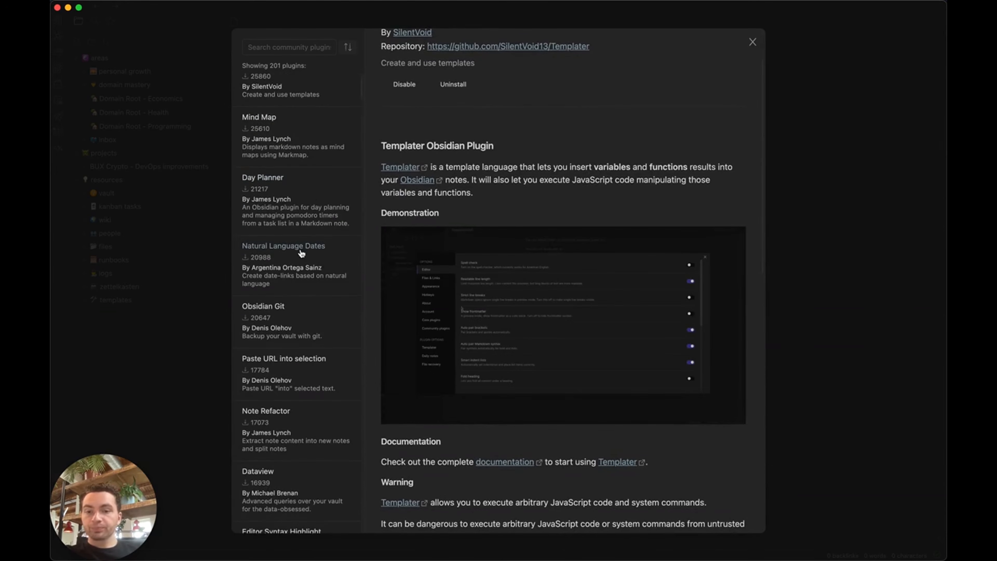
scroll(302, 244, "down", 1)
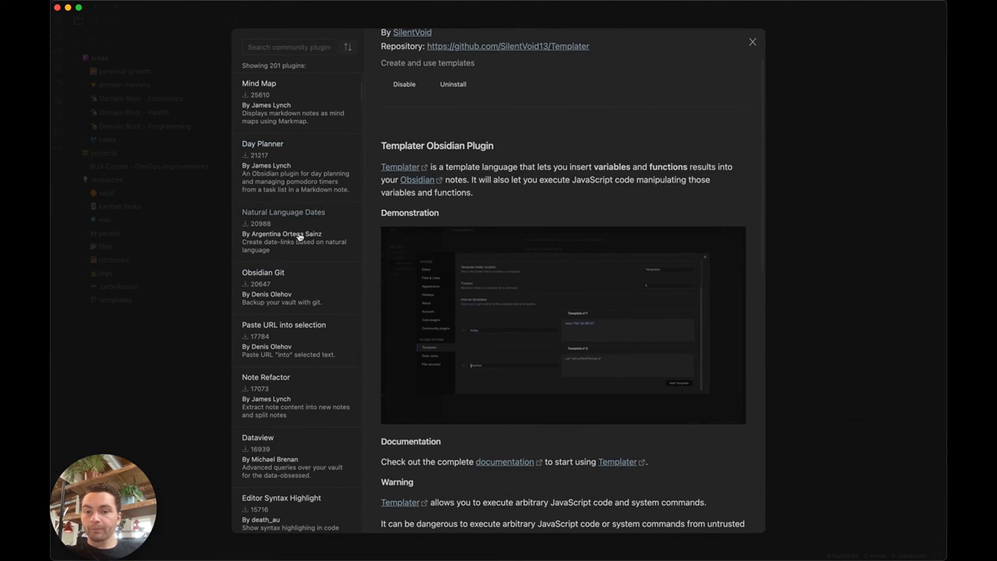
scroll(307, 262, "down", 1)
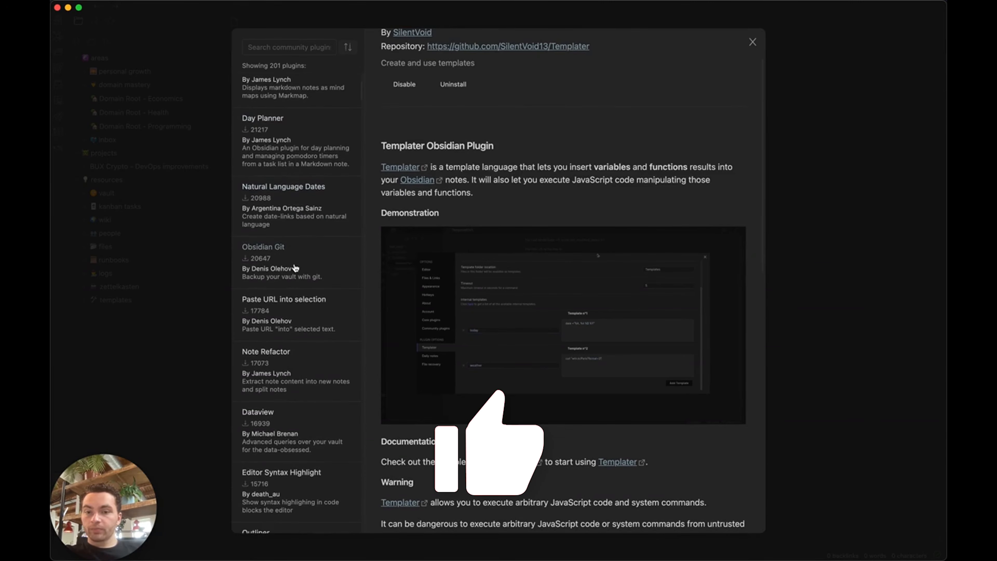
scroll(298, 228, "down", 1)
scroll(299, 209, "down", 2)
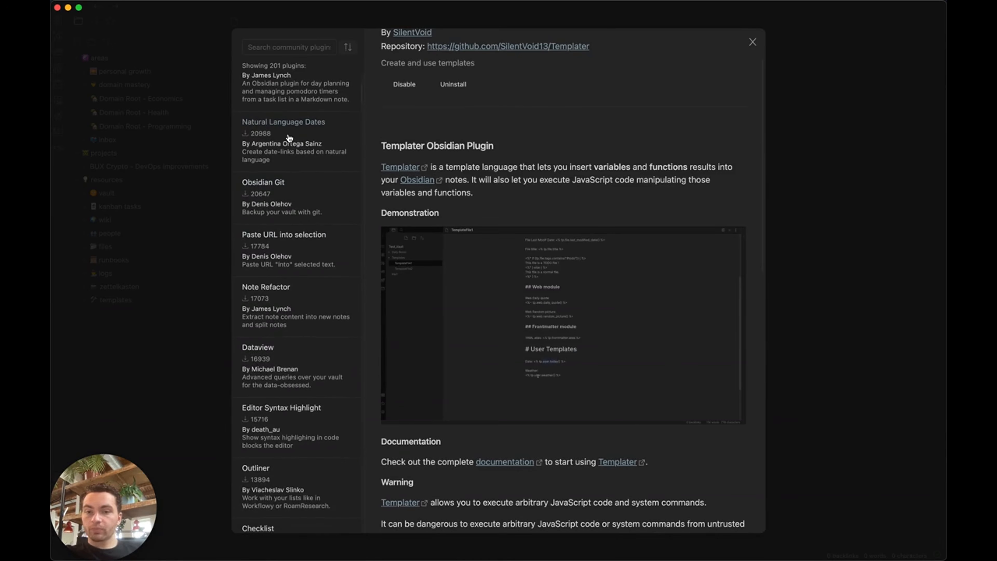
scroll(307, 221, "down", 3)
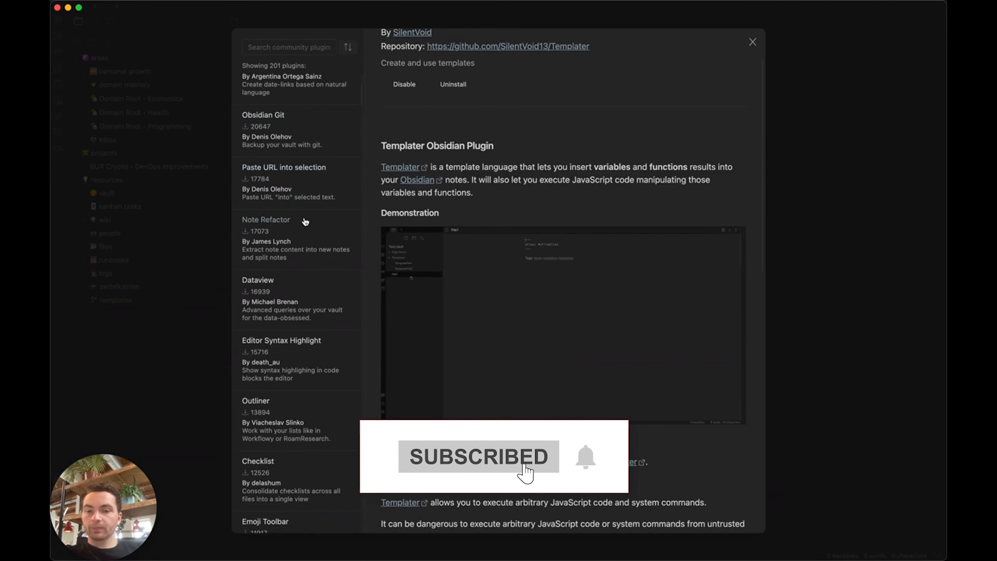
scroll(305, 222, "down", 3)
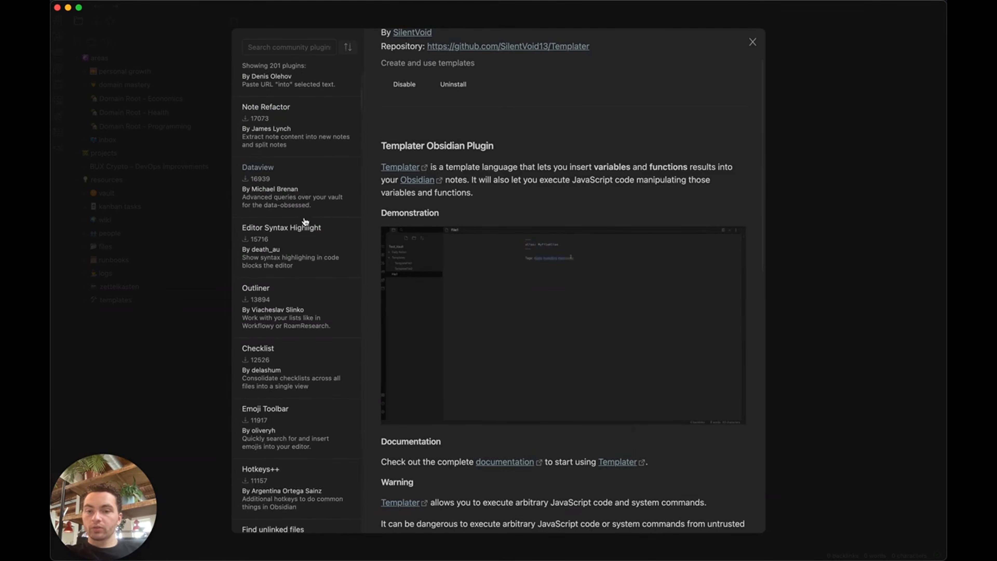
left_click(296, 195)
left_click(404, 155)
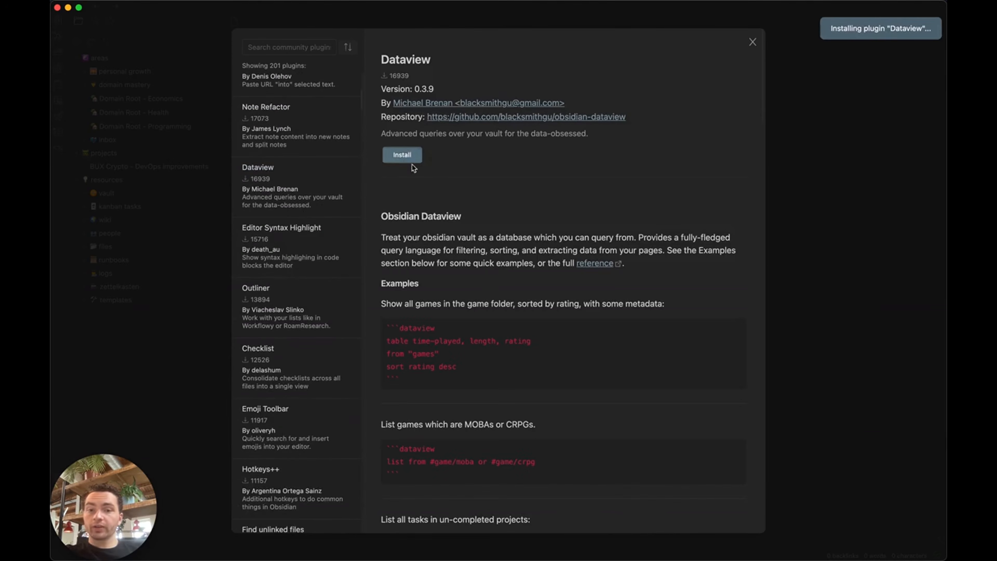
left_click(404, 157)
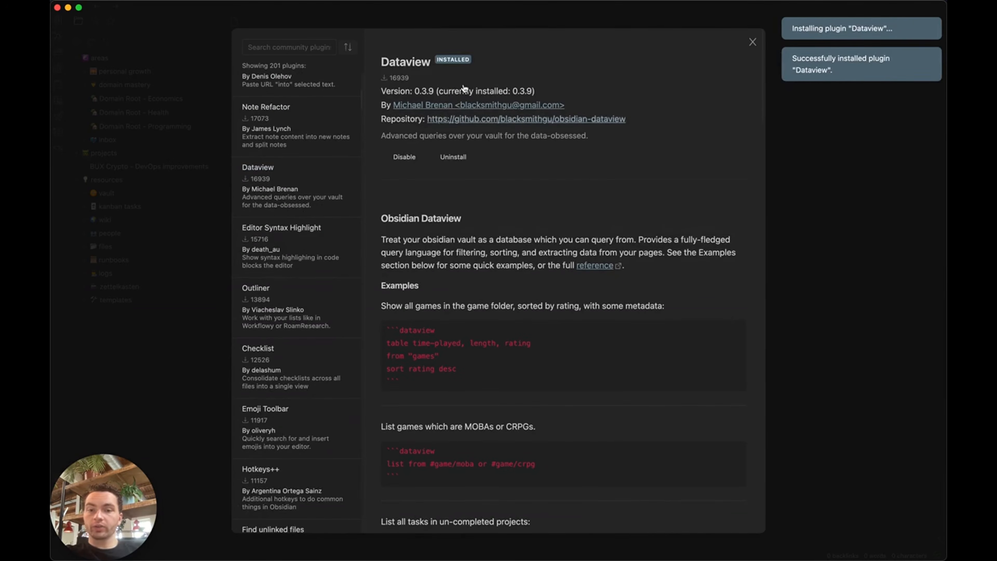
Install the Editor Syntax Highlight community plugin
scroll(281, 238, "down", 2)
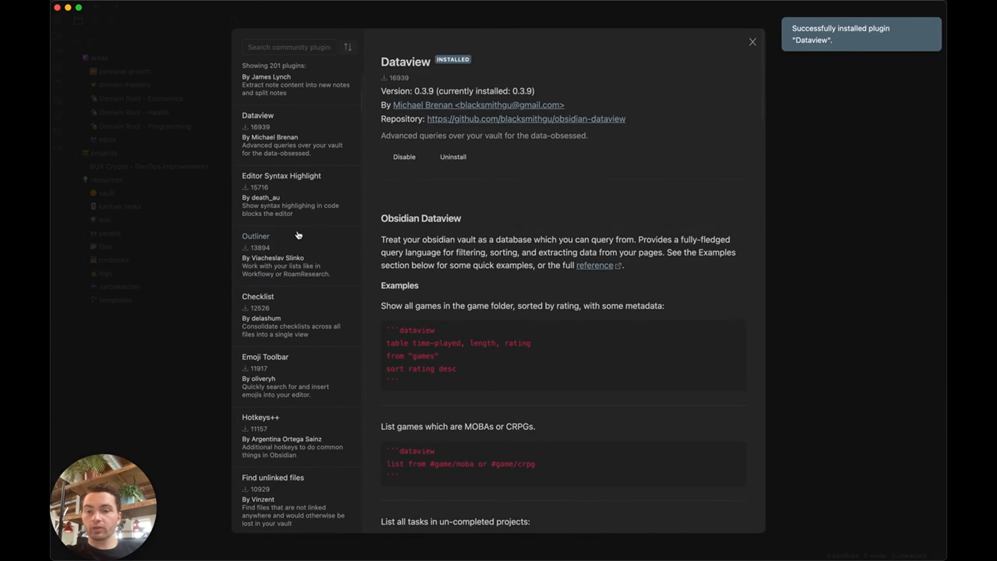
left_click(301, 212)
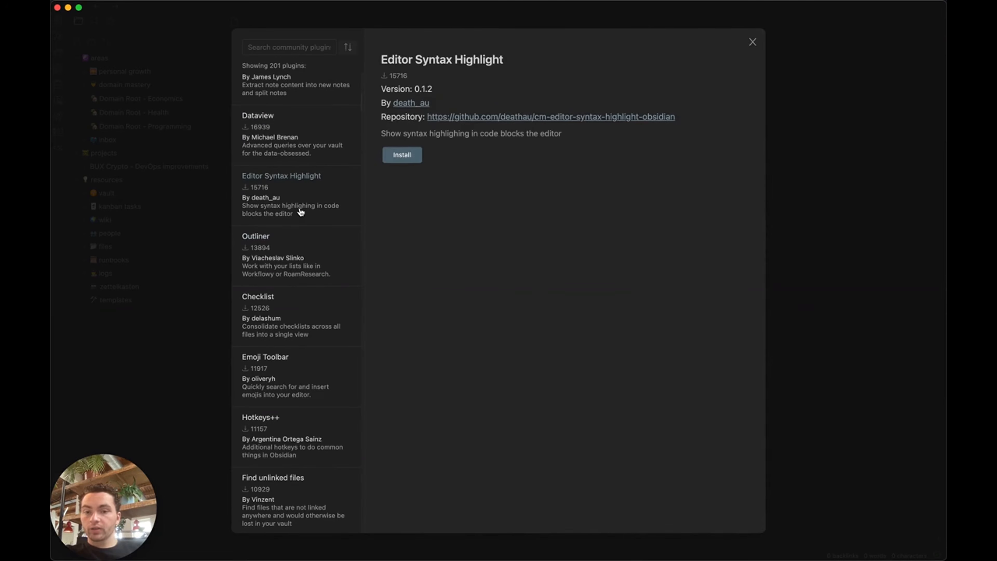
scroll(418, 151, "down", 1)
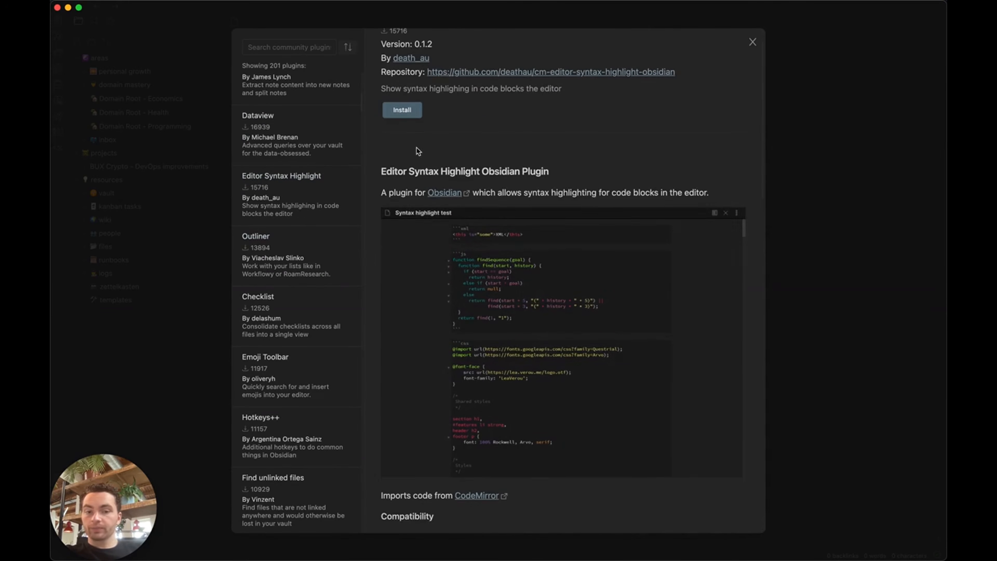
left_click(398, 113)
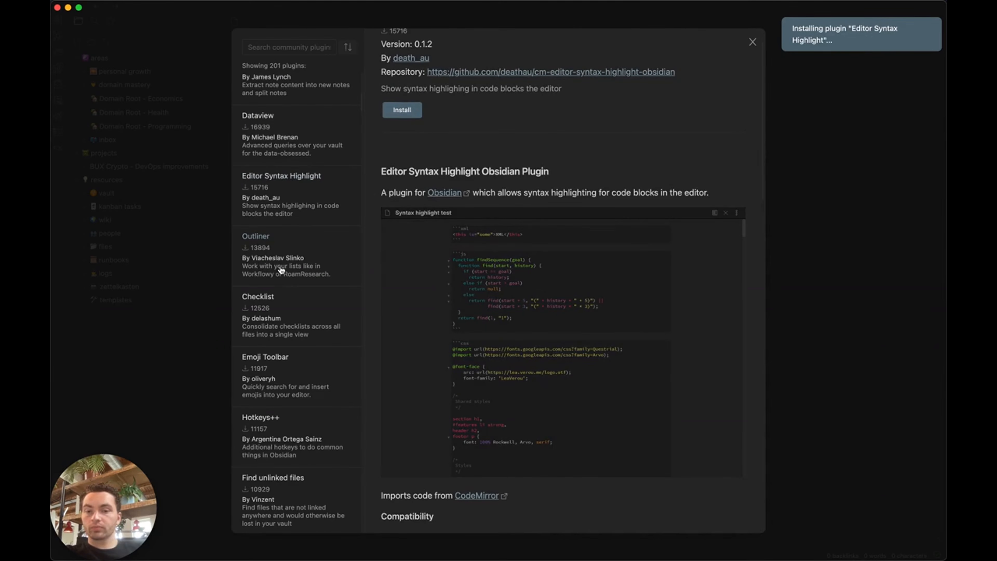
Install and enable the Outliner community plugin
left_click(284, 236)
left_click(401, 157)
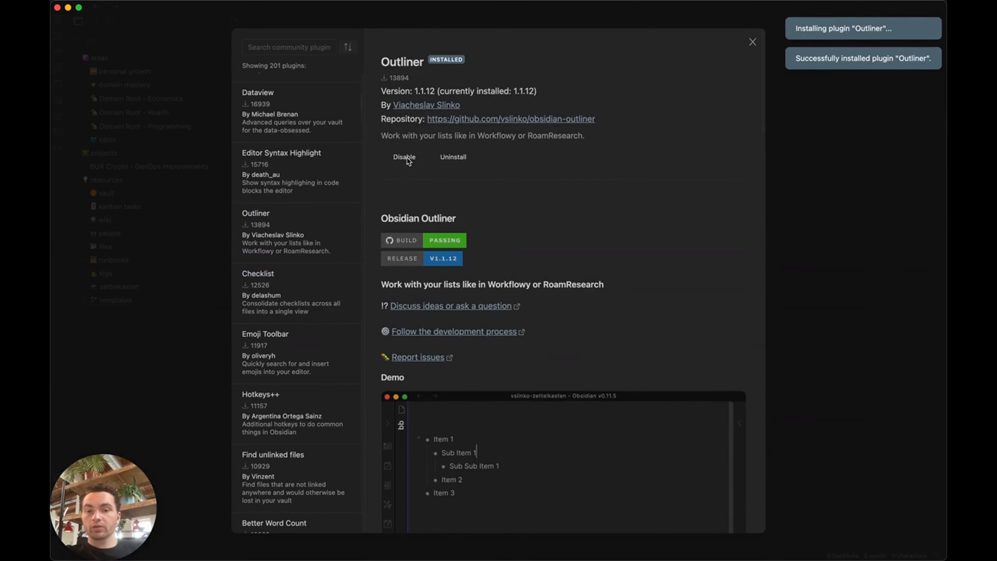
left_click(404, 157)
Review the Checklist plugin's details, and install and enable the Minimal Theme Settings community plugin
scroll(311, 227, "down", 2)
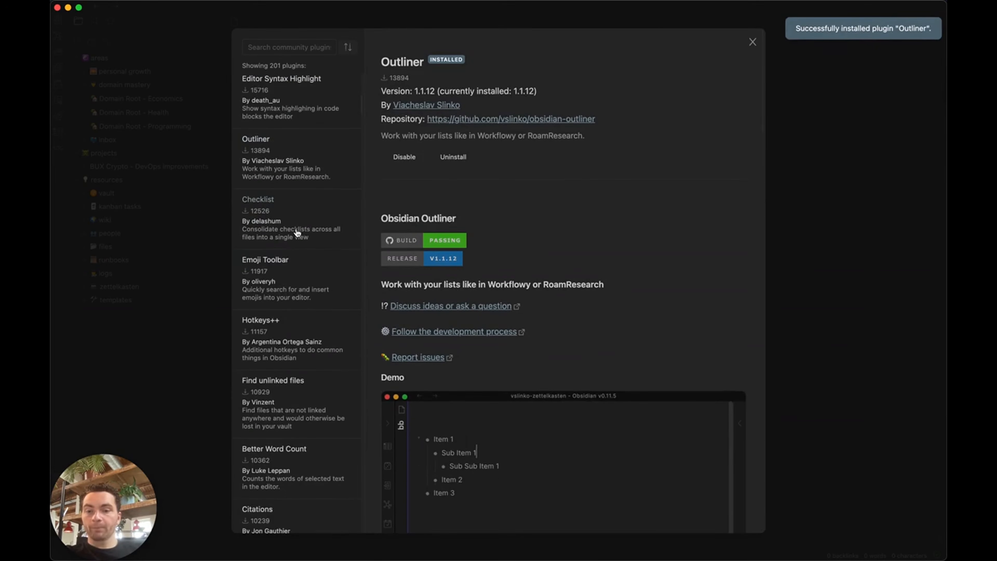
left_click(296, 229)
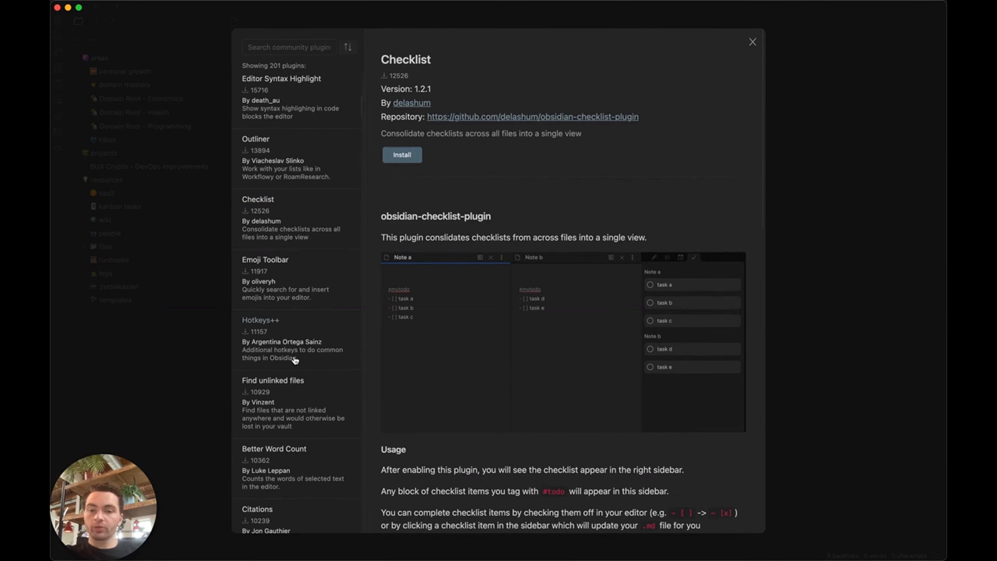
scroll(293, 353, "down", 2)
scroll(289, 214, "down", 7)
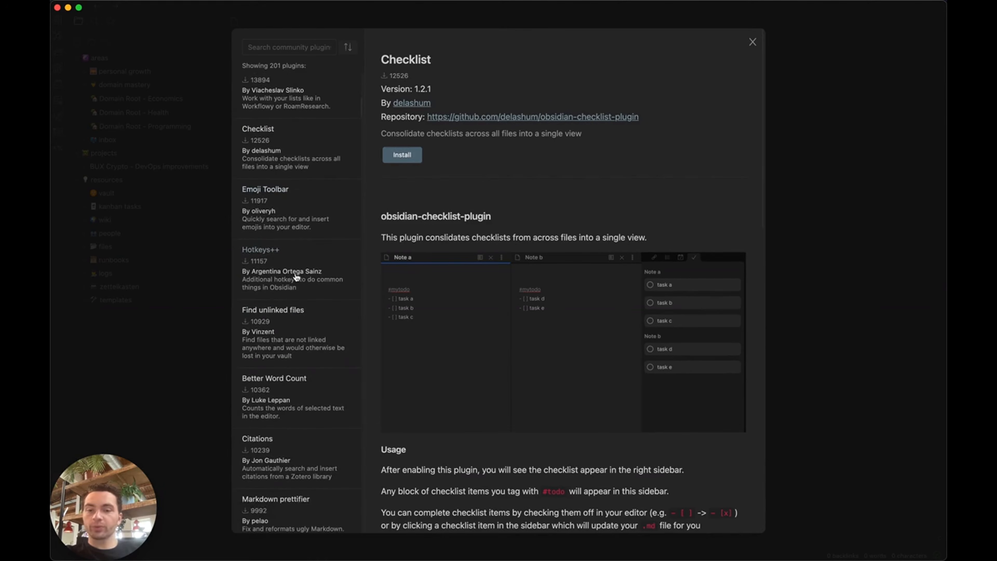
scroll(289, 292, "down", 9)
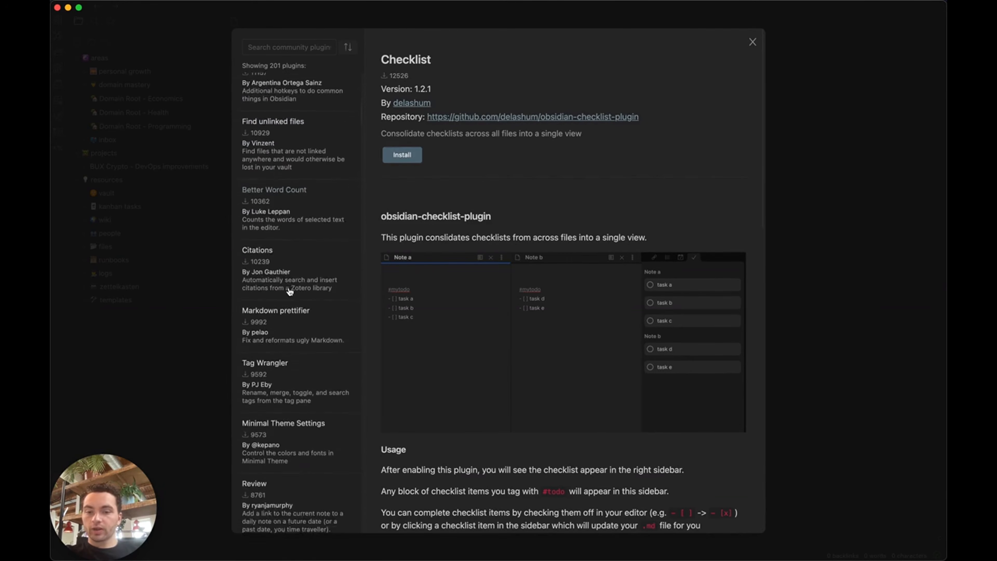
scroll(300, 311, "down", 2)
scroll(301, 311, "down", 4)
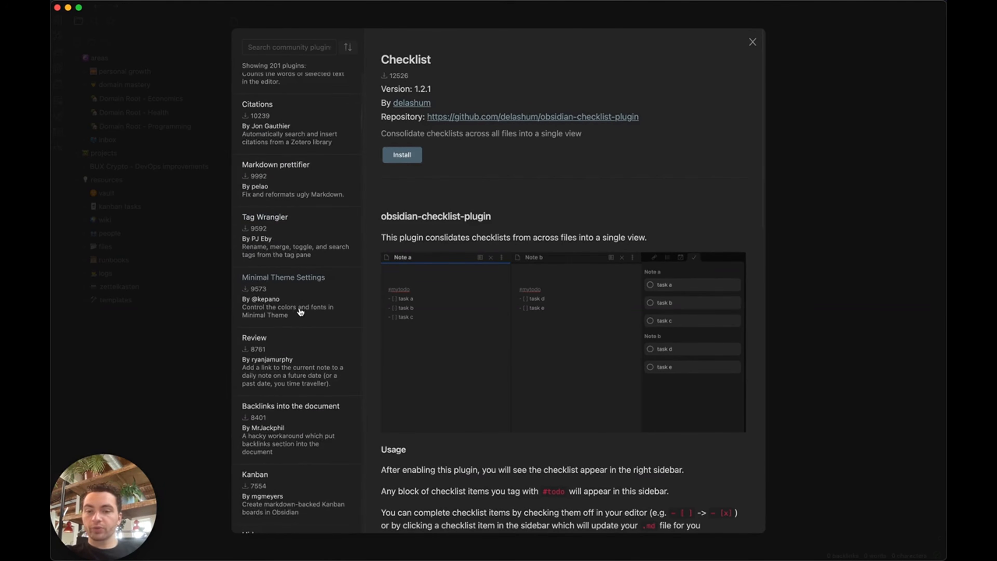
left_click(286, 235)
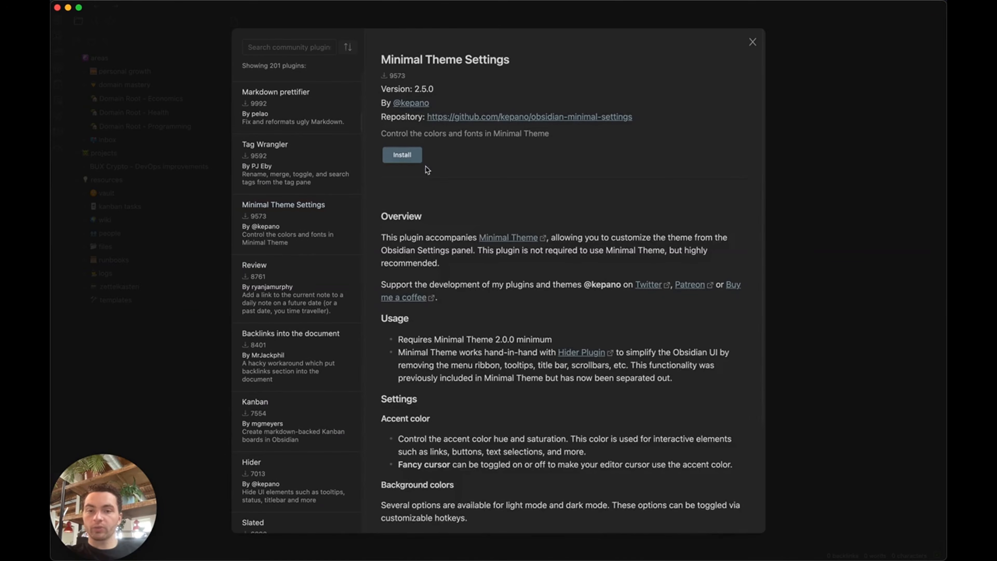
left_click(402, 155)
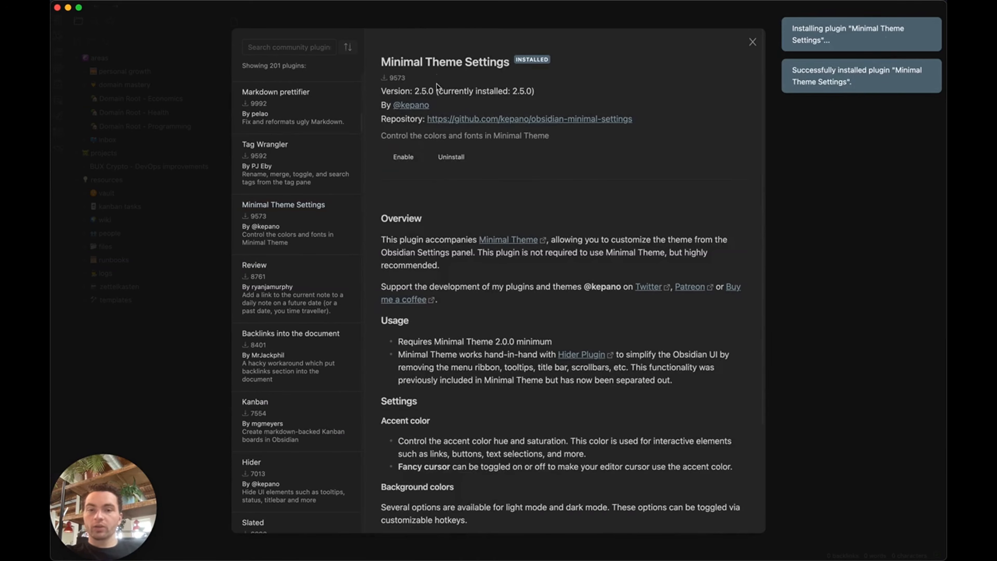
left_click(397, 157)
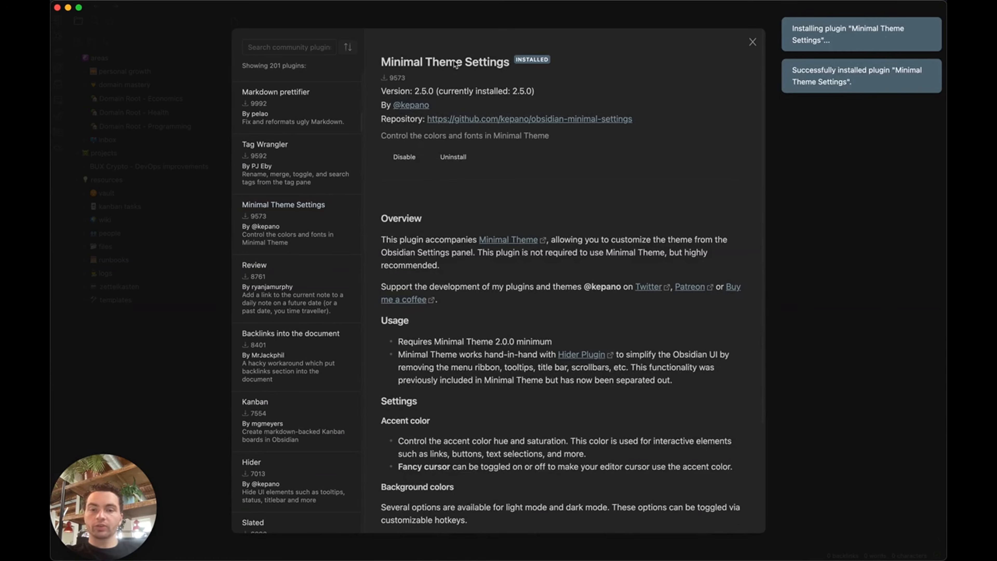
Find the Kanban community plugin further down the plugin list, and install and enable it
scroll(308, 244, "down", 2)
scroll(309, 244, "down", 2)
left_click(308, 244)
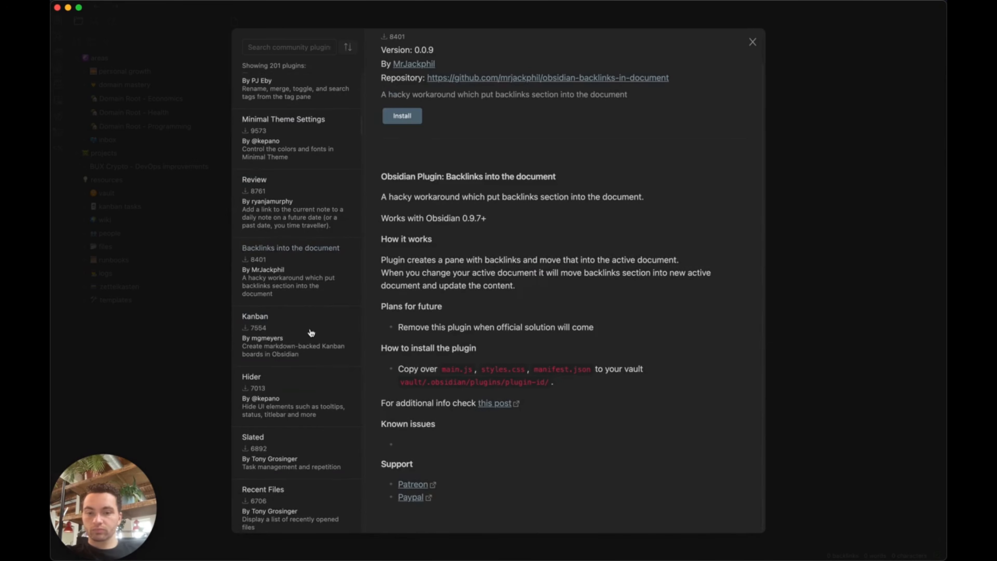
left_click(314, 353)
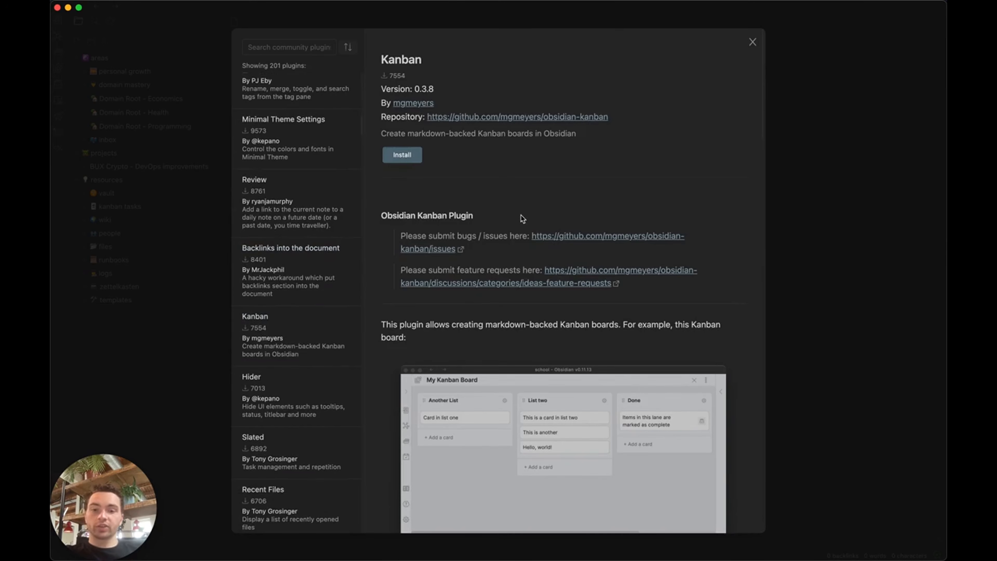
left_click(397, 155)
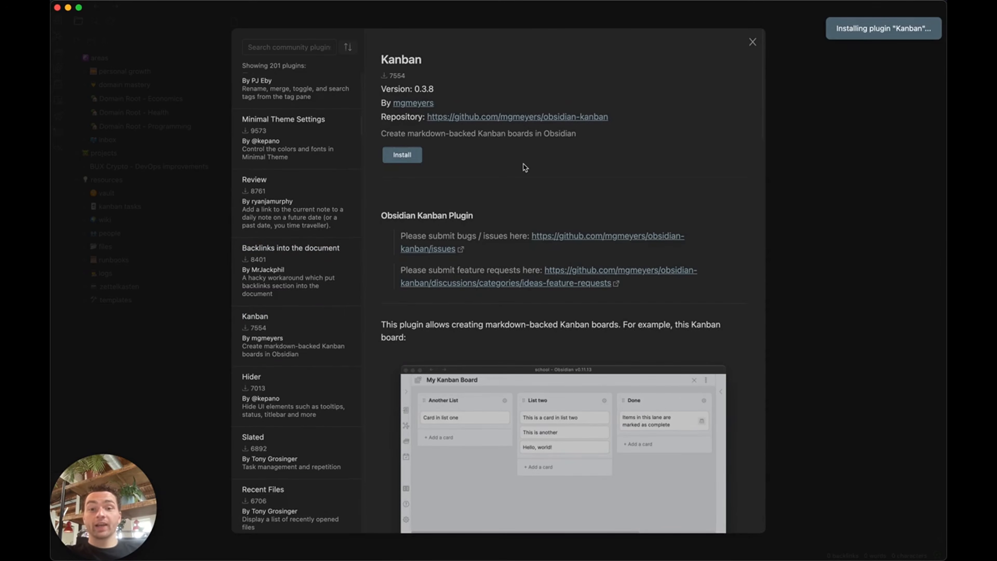
left_click(401, 157)
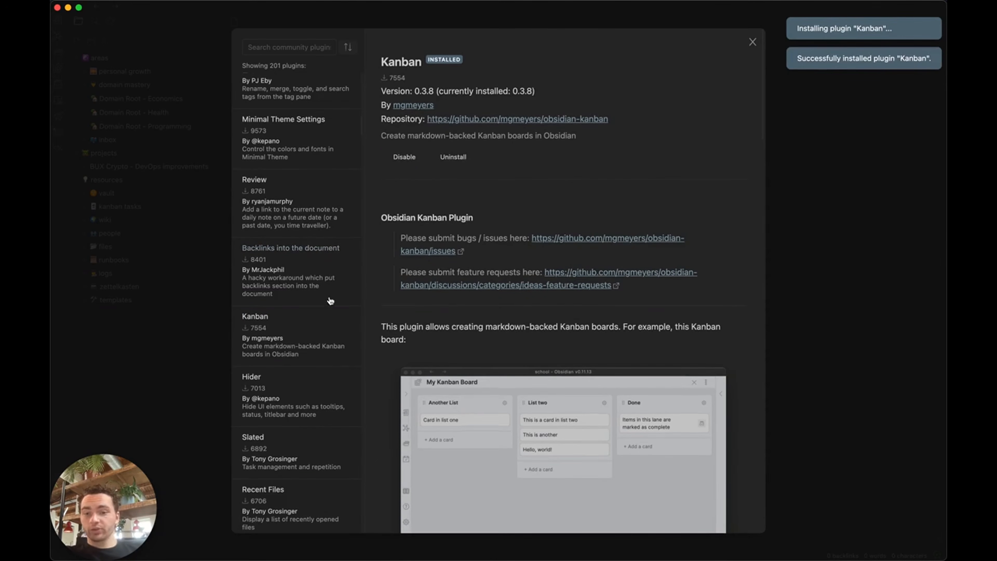
Review the Slated plugin's details, and install and enable the Periodic Notes community plugin
scroll(329, 301, "down", 4)
scroll(330, 301, "down", 4)
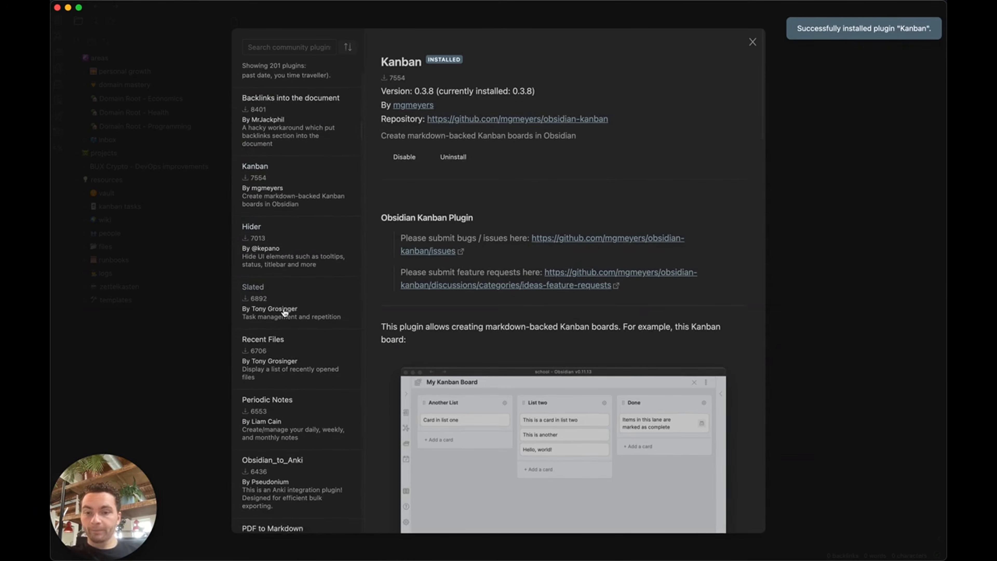
scroll(297, 275, "down", 2)
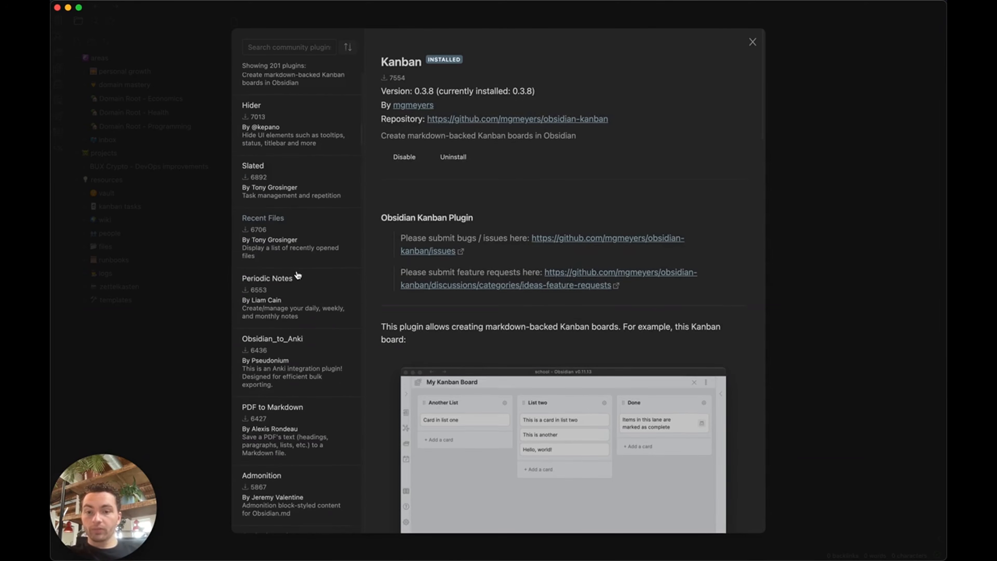
left_click(288, 184)
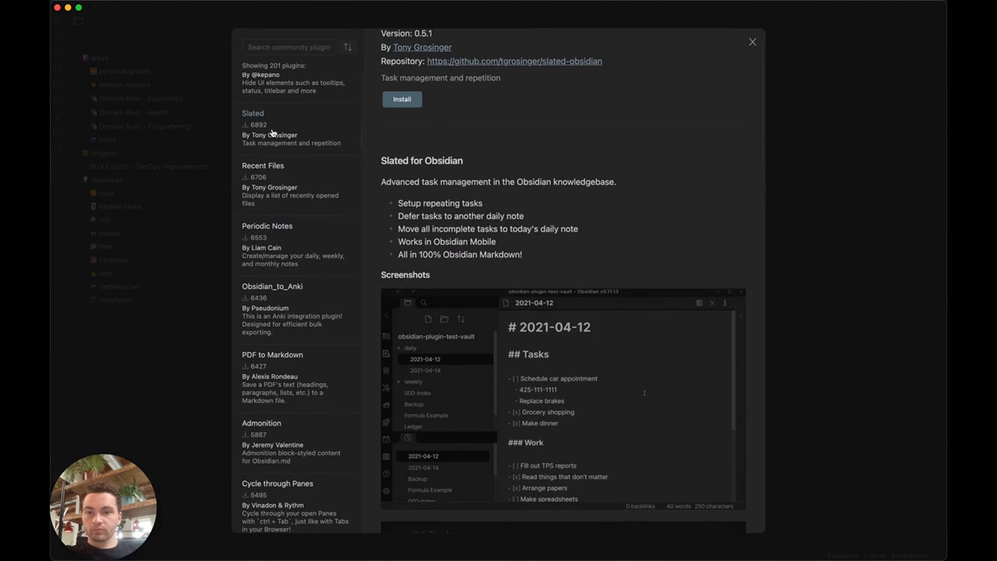
scroll(290, 135, "down", 1)
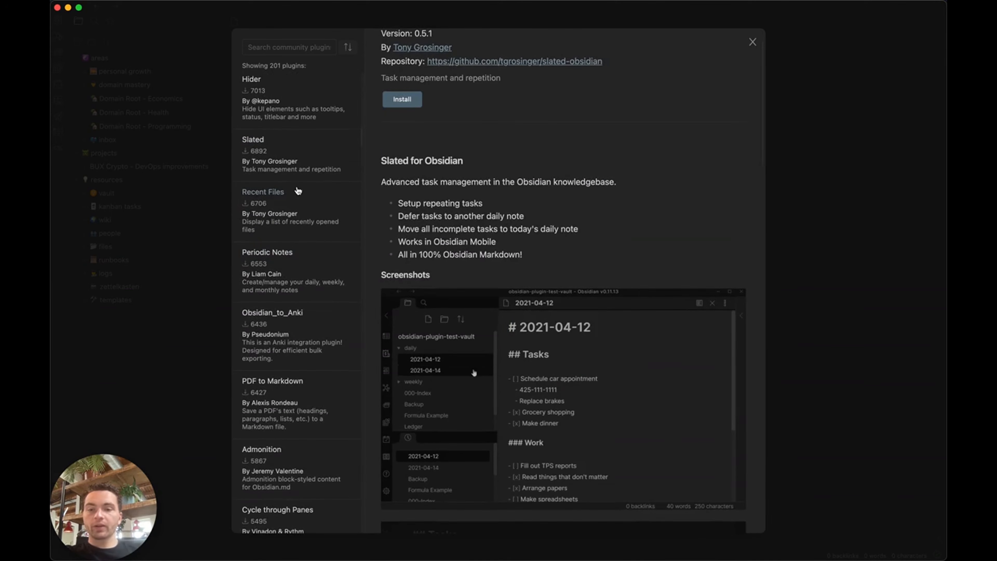
scroll(290, 209, "down", 2)
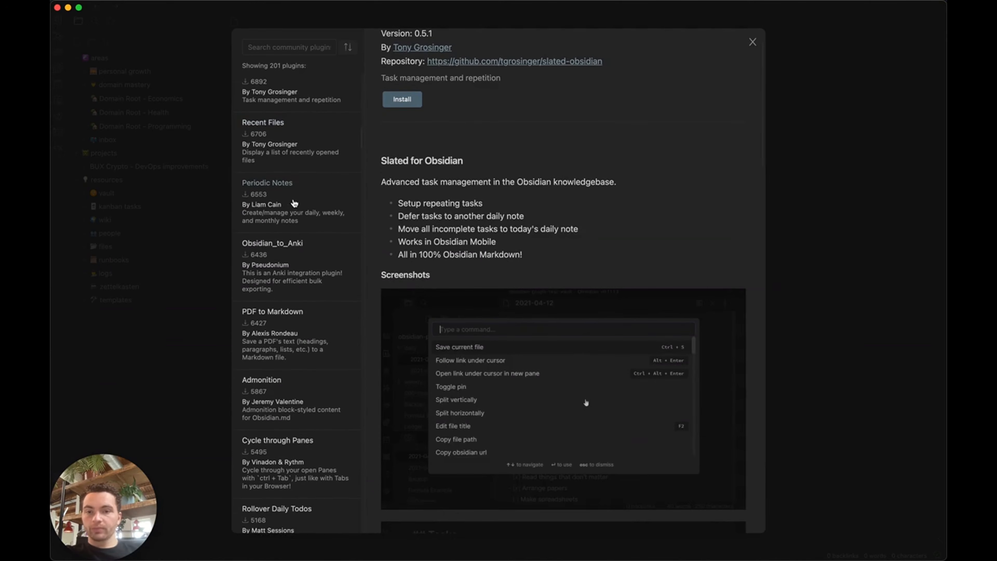
scroll(299, 80, "down", 2)
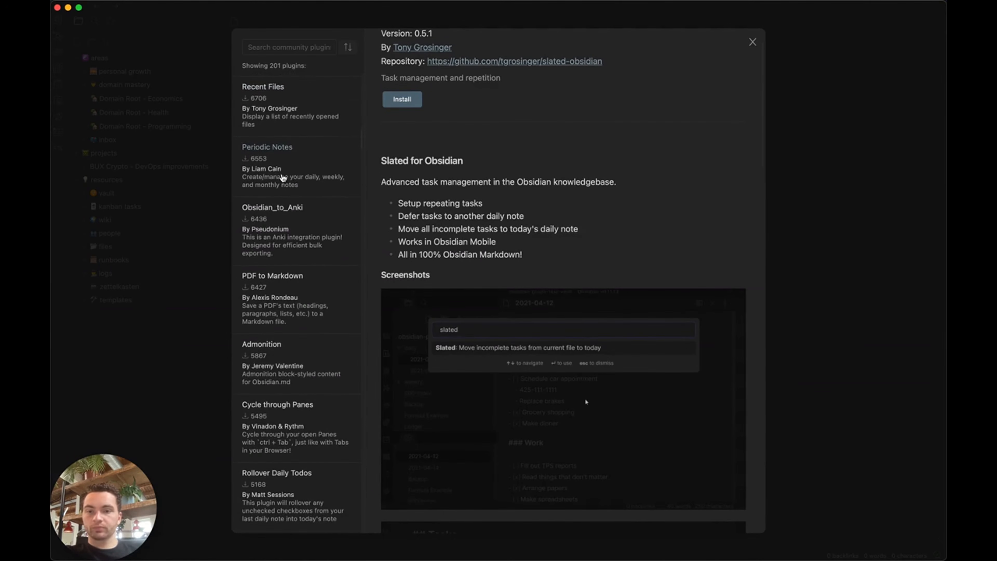
scroll(284, 157, "down", 1)
left_click(284, 149)
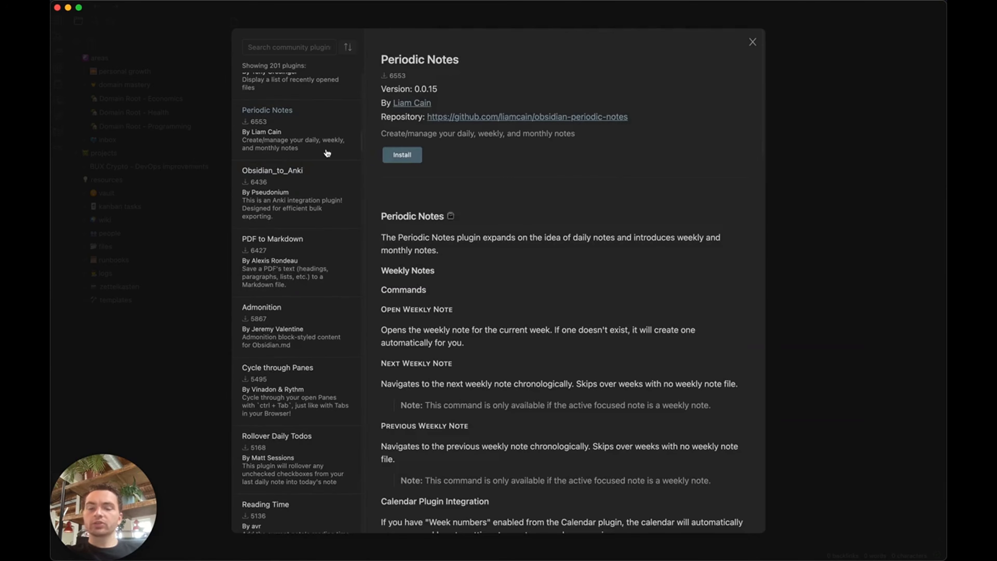
scroll(579, 220, "down", 1)
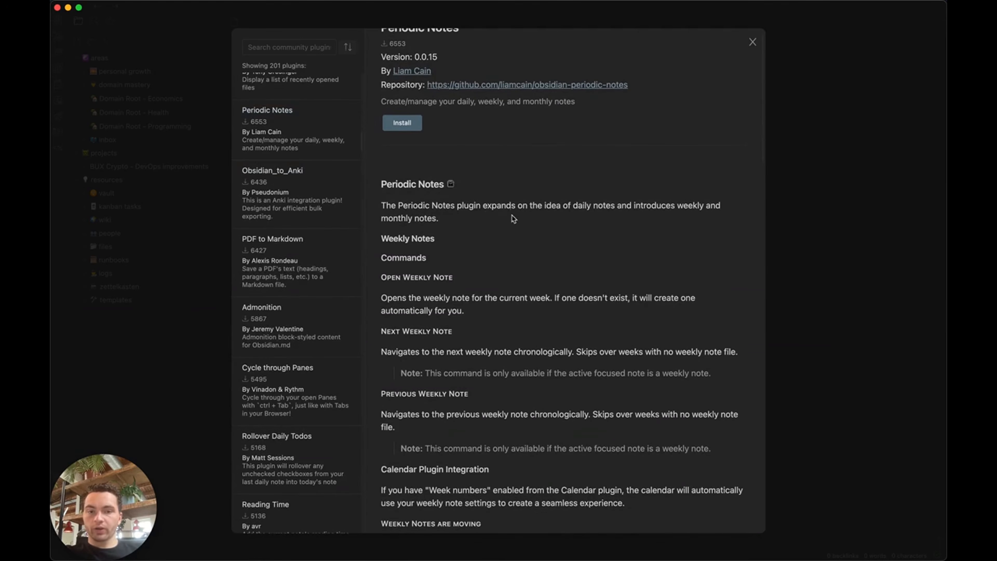
scroll(512, 223, "down", 1)
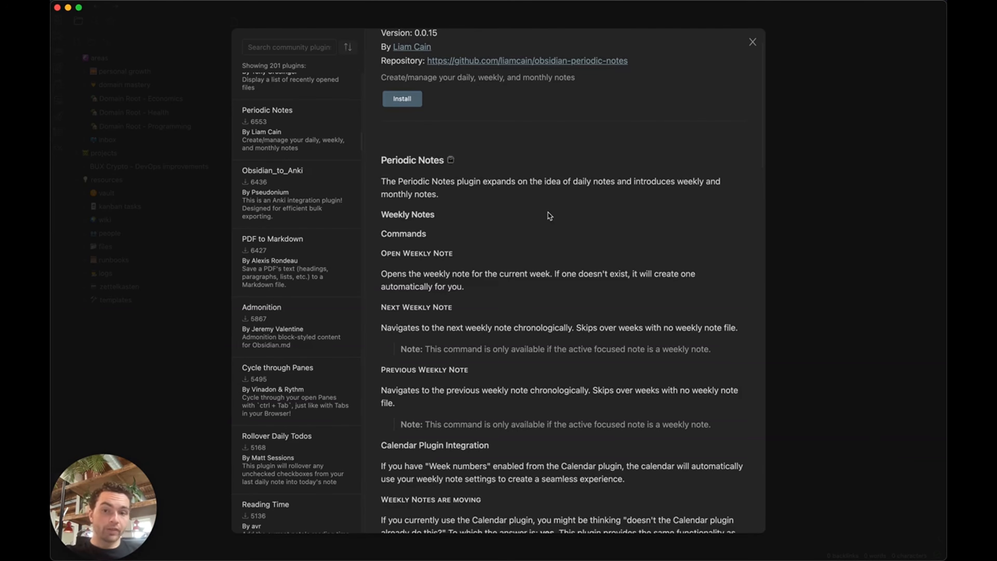
scroll(507, 200, "up", 3)
left_click(403, 158)
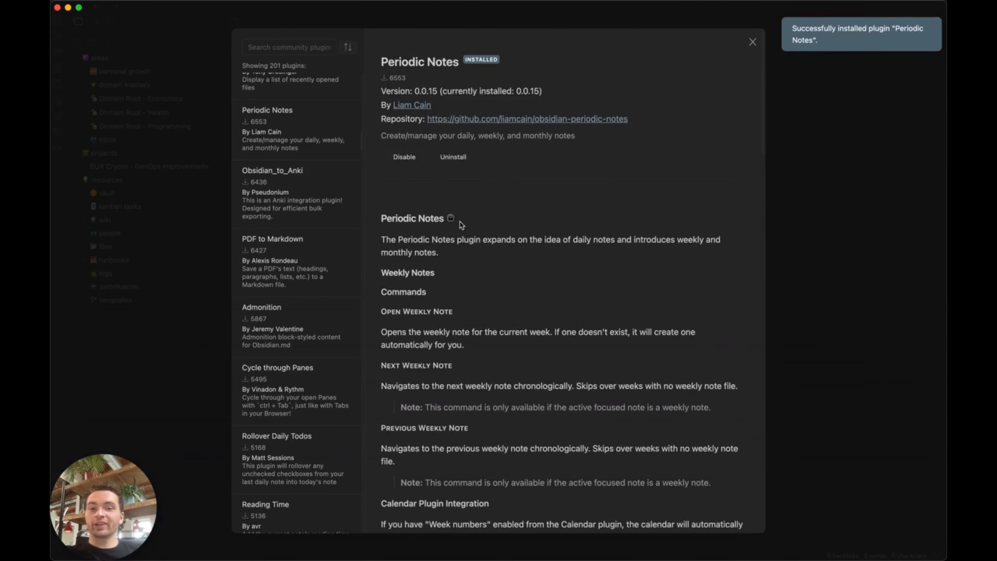
Locate the Workbench community plugin among the less-downloaded plugins, and install and enable it
scroll(310, 290, "down", 5)
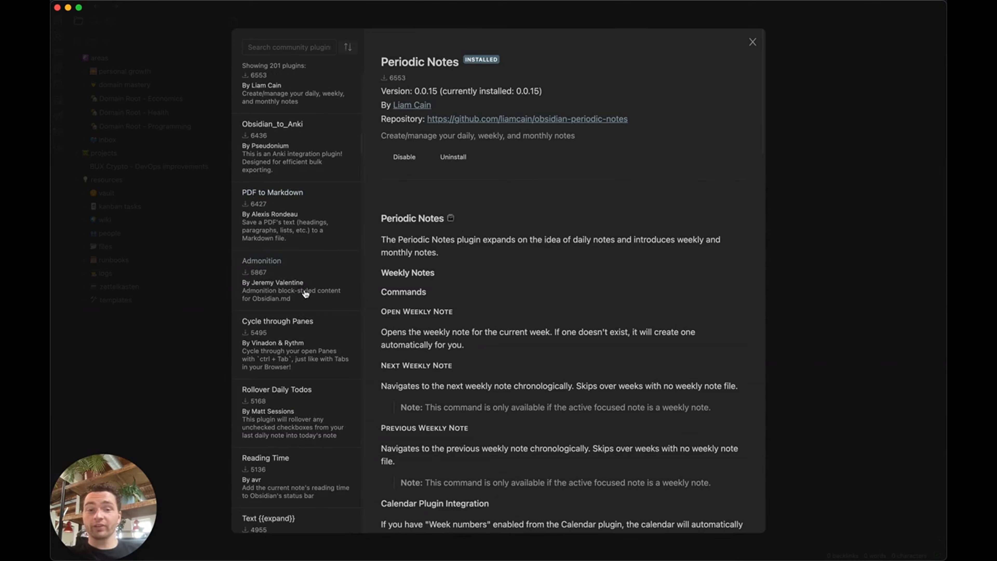
scroll(305, 294, "down", 3)
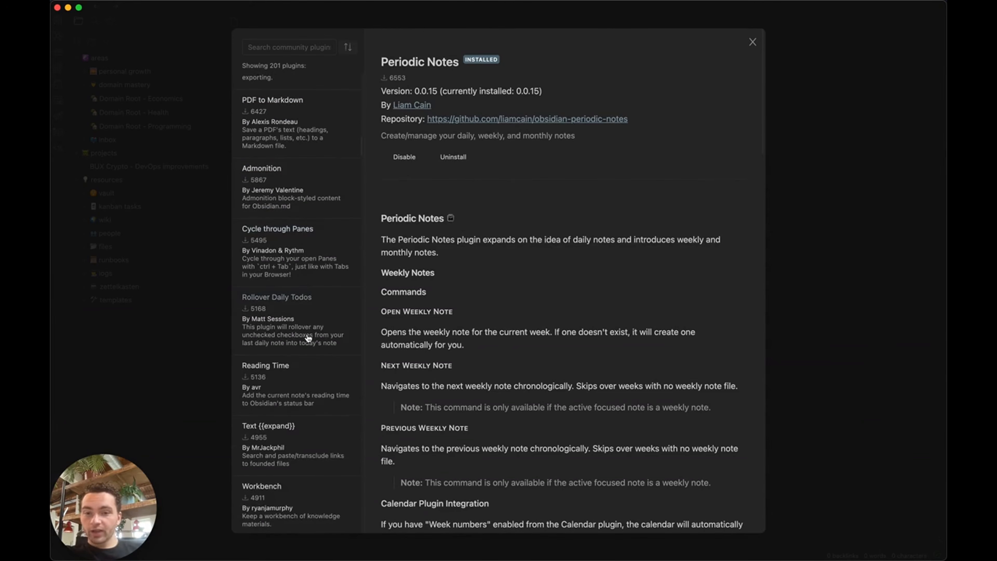
scroll(289, 239, "down", 3)
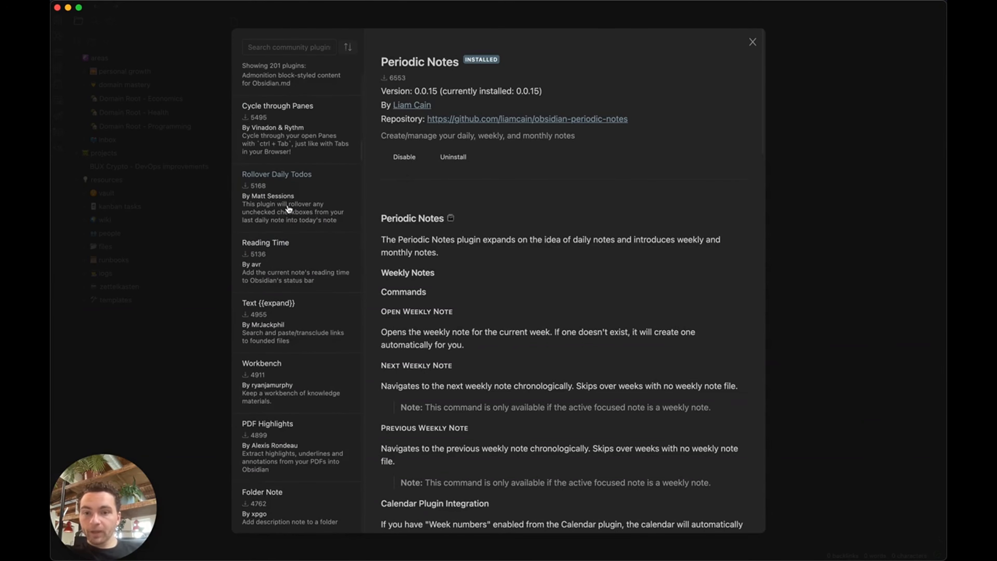
scroll(288, 208, "down", 1)
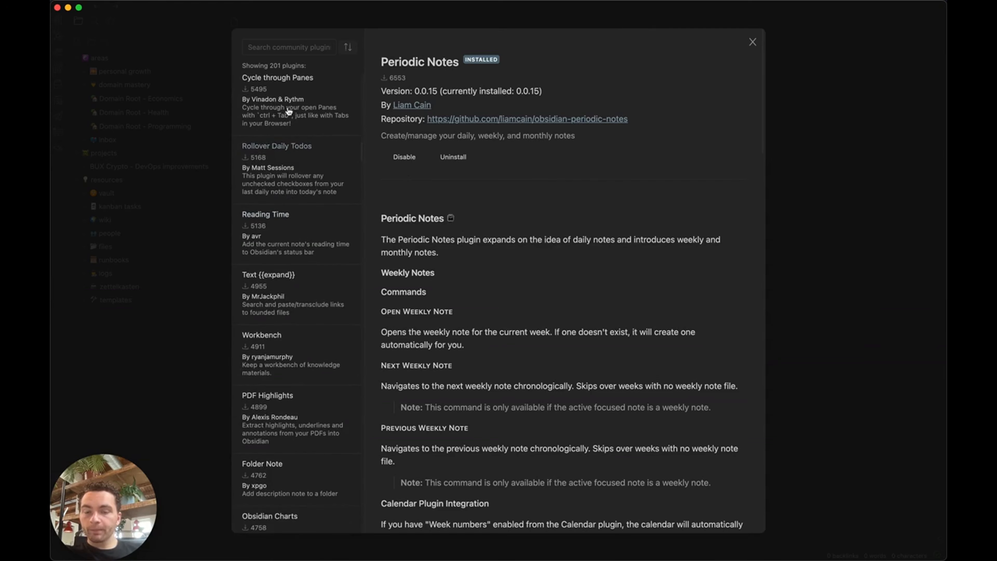
scroll(301, 175, "down", 4)
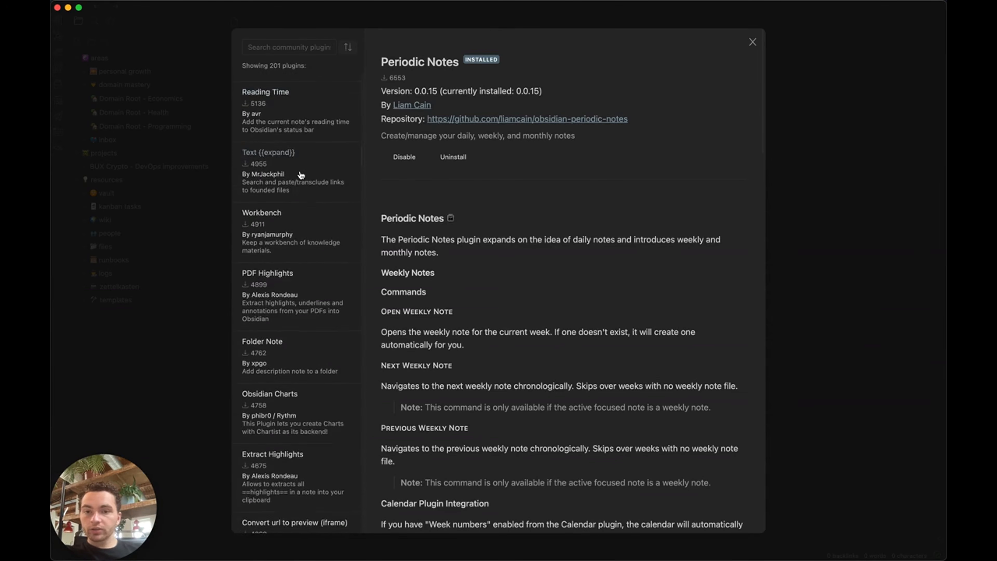
scroll(302, 175, "down", 3)
scroll(301, 175, "down", 6)
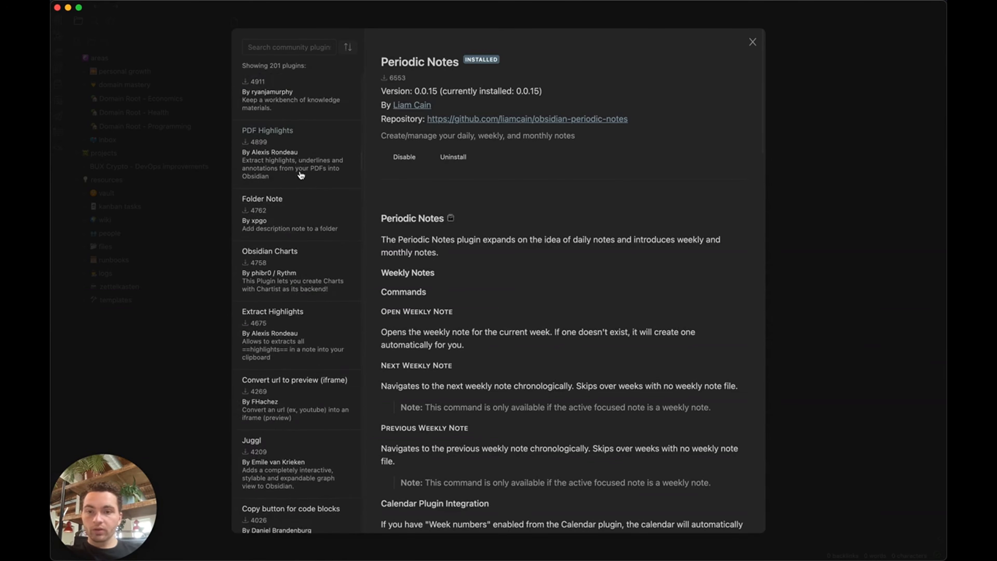
scroll(289, 141, "up", 4)
left_click(287, 137)
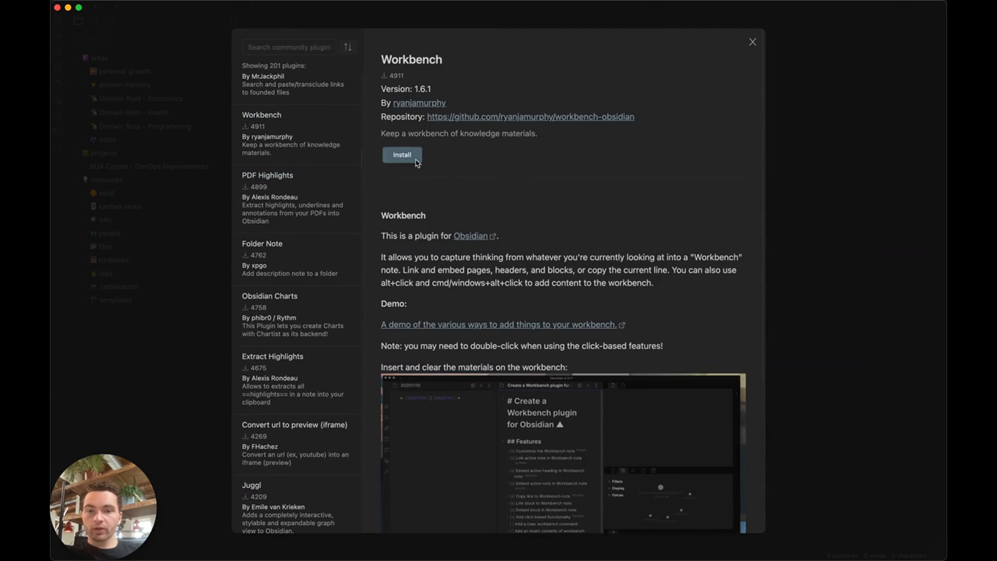
left_click(402, 154)
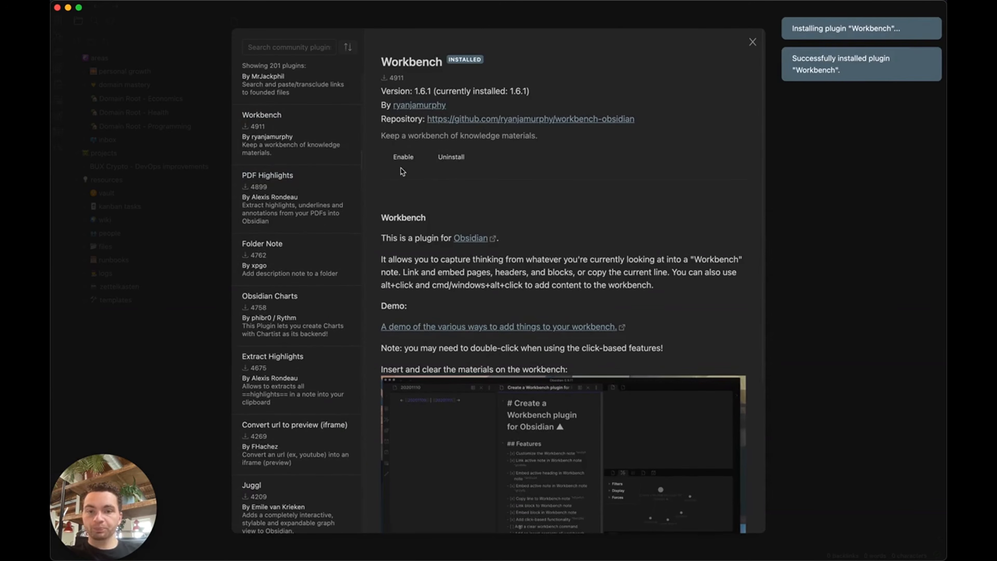
Browse the community plugins listed after Workbench for other useful additions
scroll(287, 347, "down", 1)
scroll(287, 347, "down", 4)
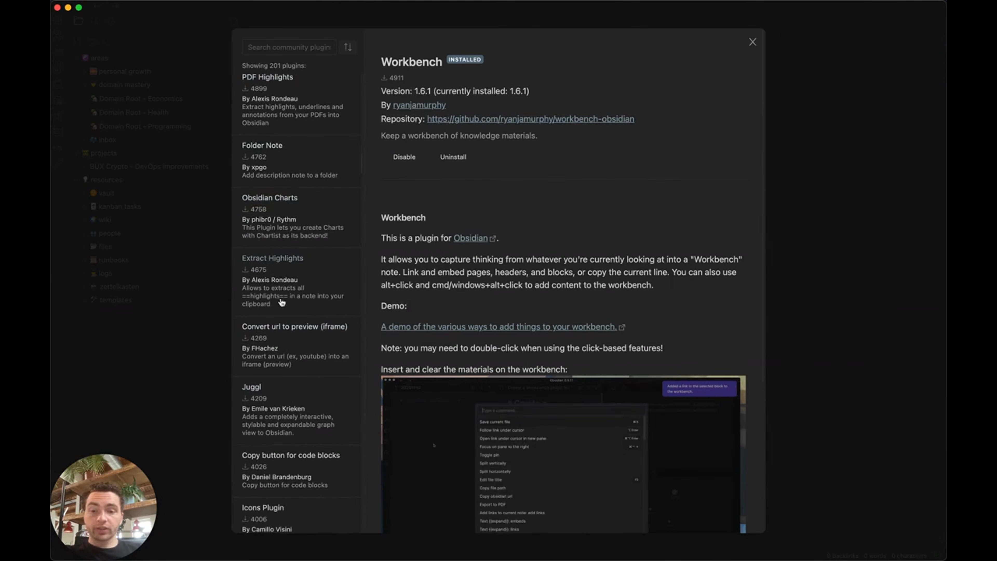
scroll(283, 312, "down", 4)
scroll(283, 311, "up", 6)
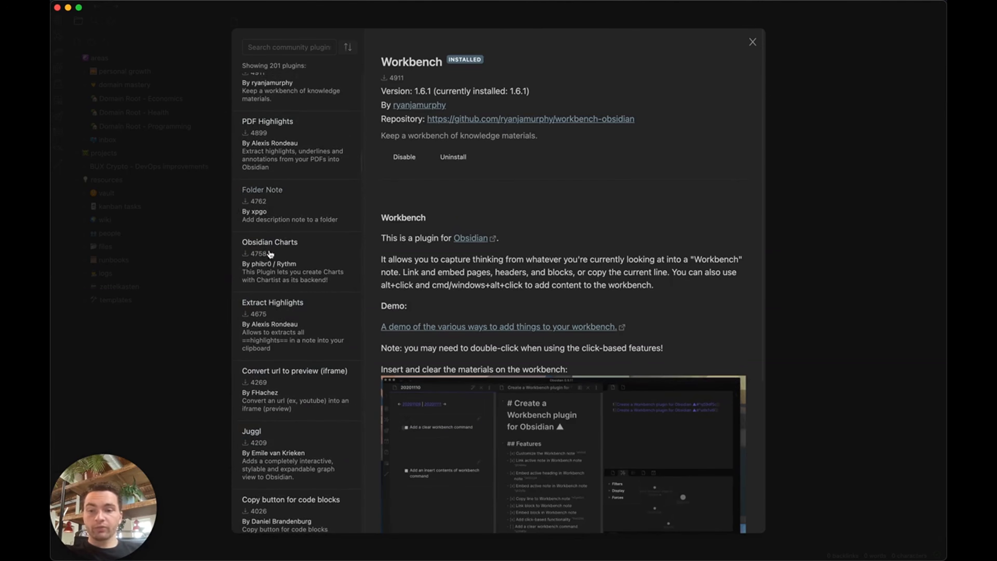
scroll(287, 223, "down", 10)
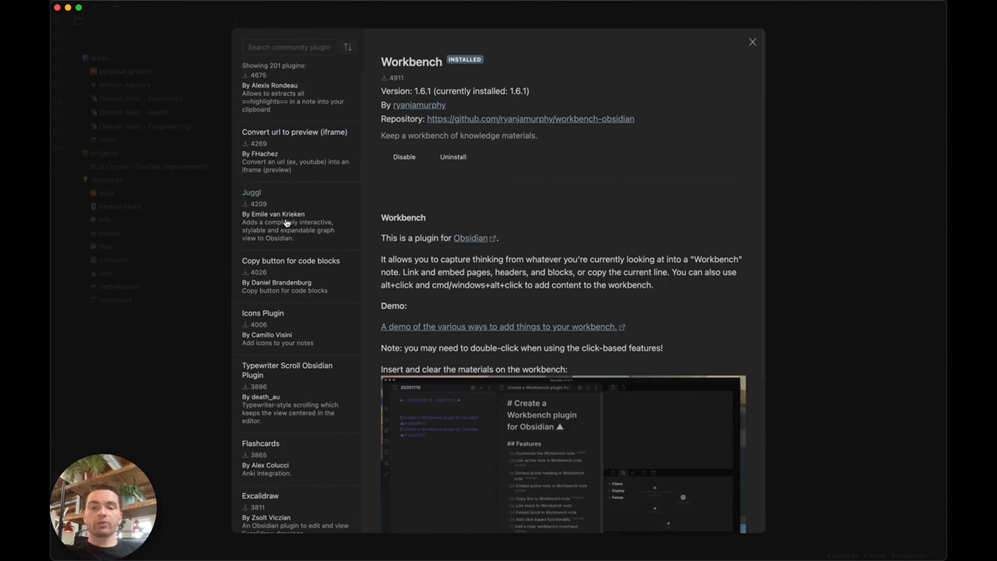
scroll(287, 222, "down", 3)
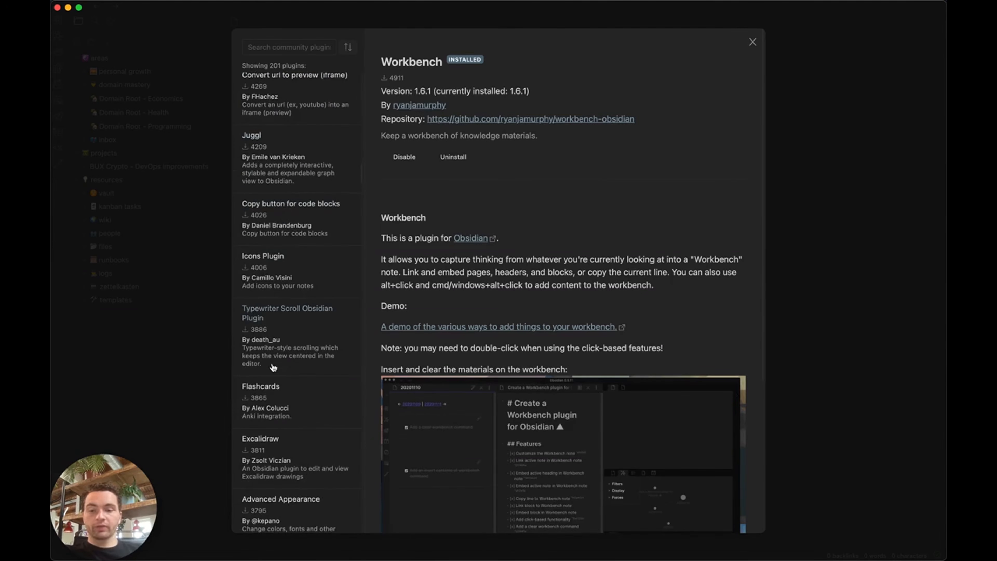
scroll(273, 366, "down", 3)
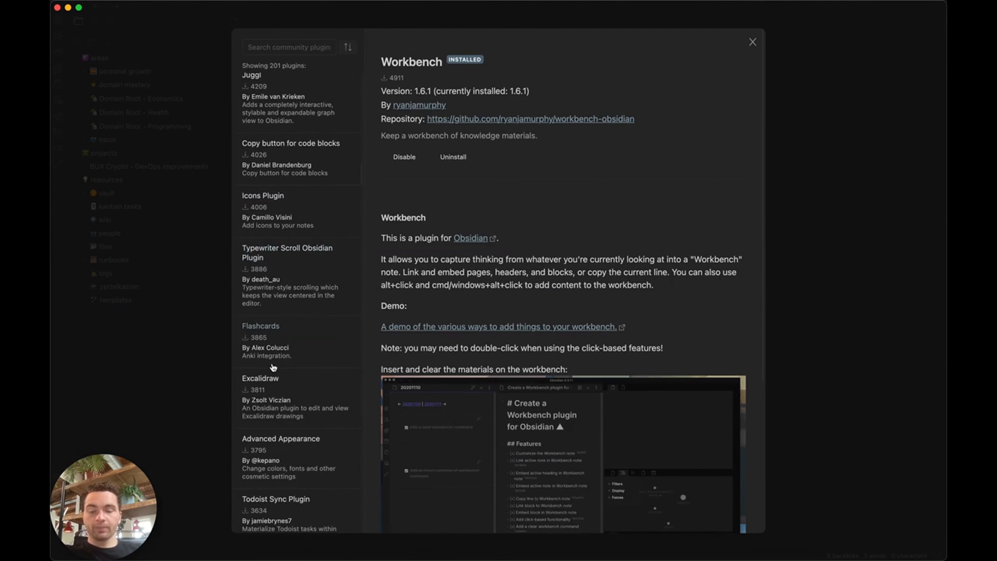
Leave the community plugin browser and review the installed plugins and the Advanced Tables settings
left_click(751, 42)
scroll(501, 300, "down", 5)
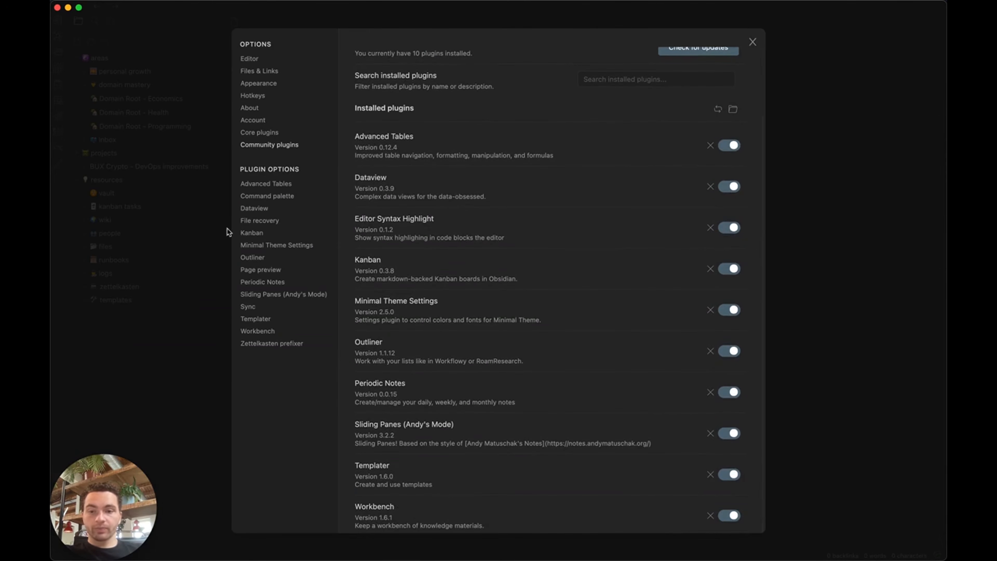
left_click(271, 183)
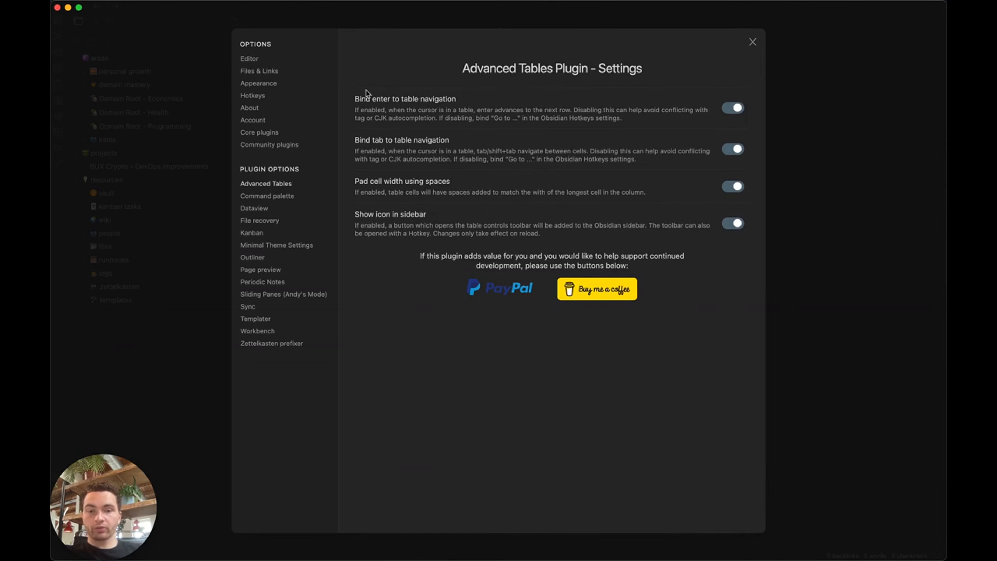
Pin the "Create new Zettelkasten note" command in the Command palette options
left_click(256, 197)
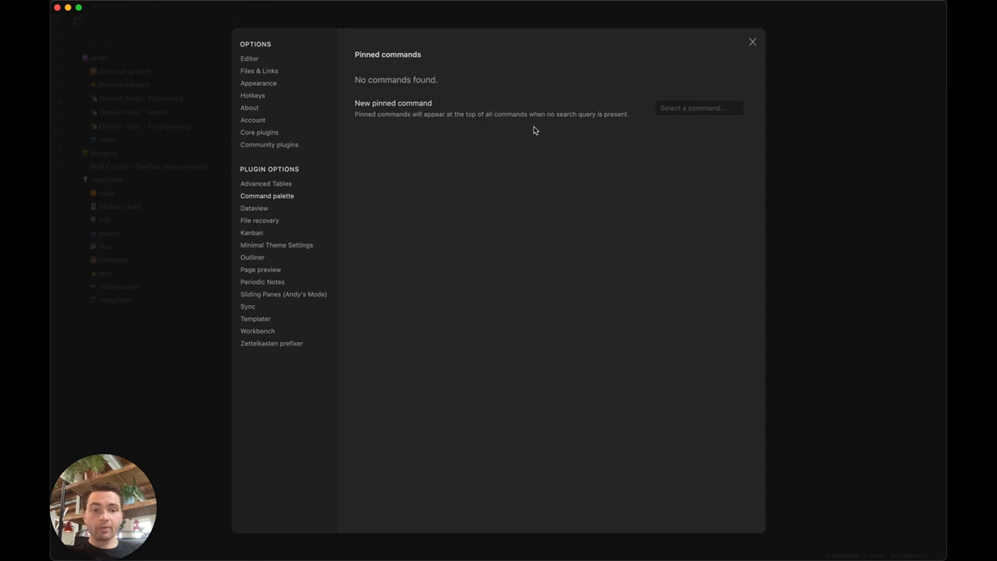
left_click(678, 108)
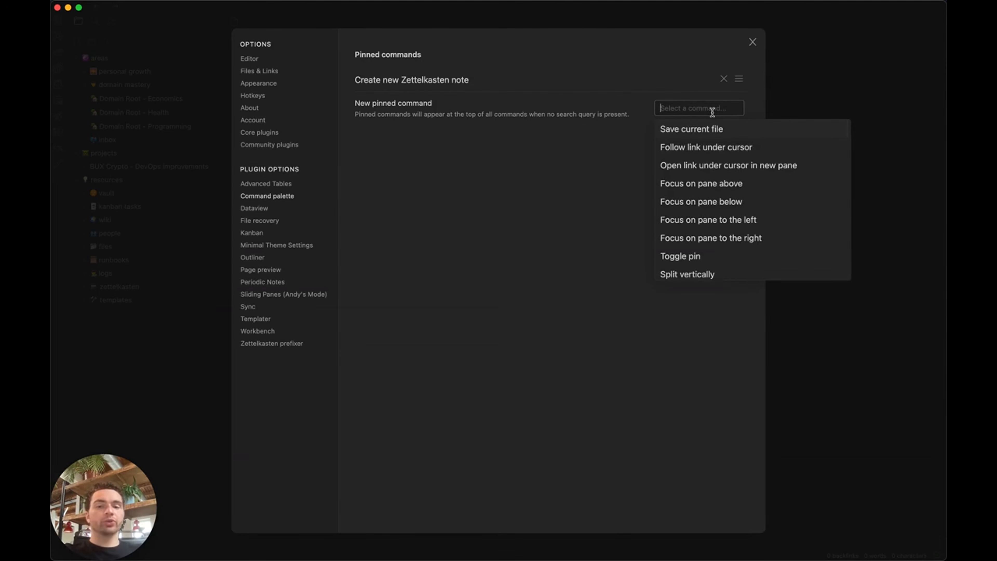
left_click(463, 194)
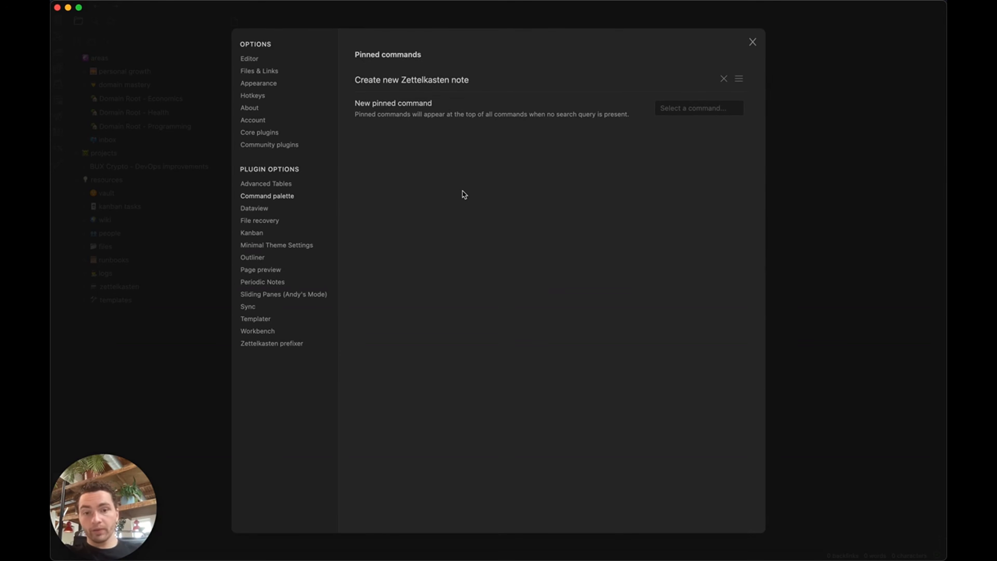
Search the available commands for "split" and add "Split vertically" to the pinned commands
left_click(699, 106)
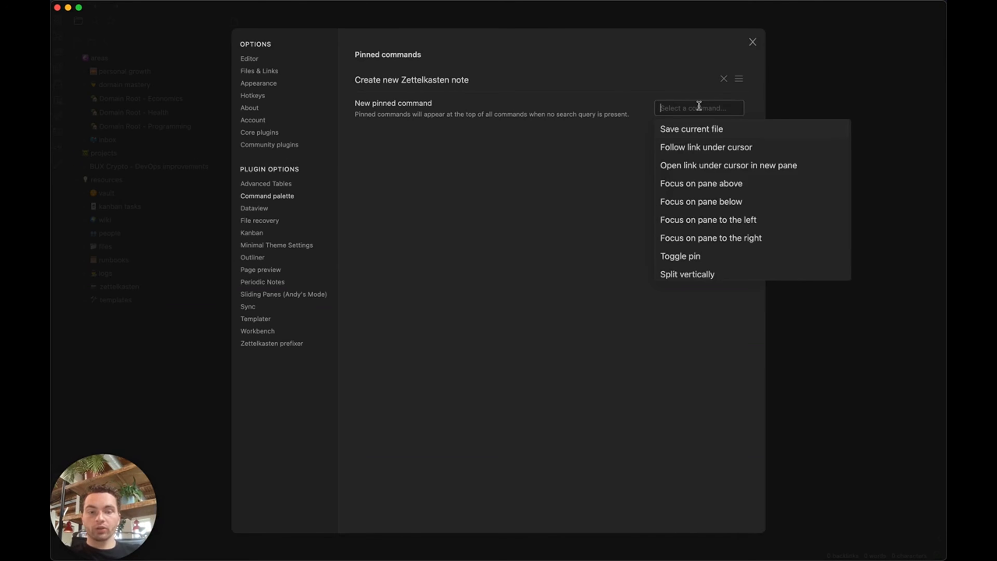
type("split")
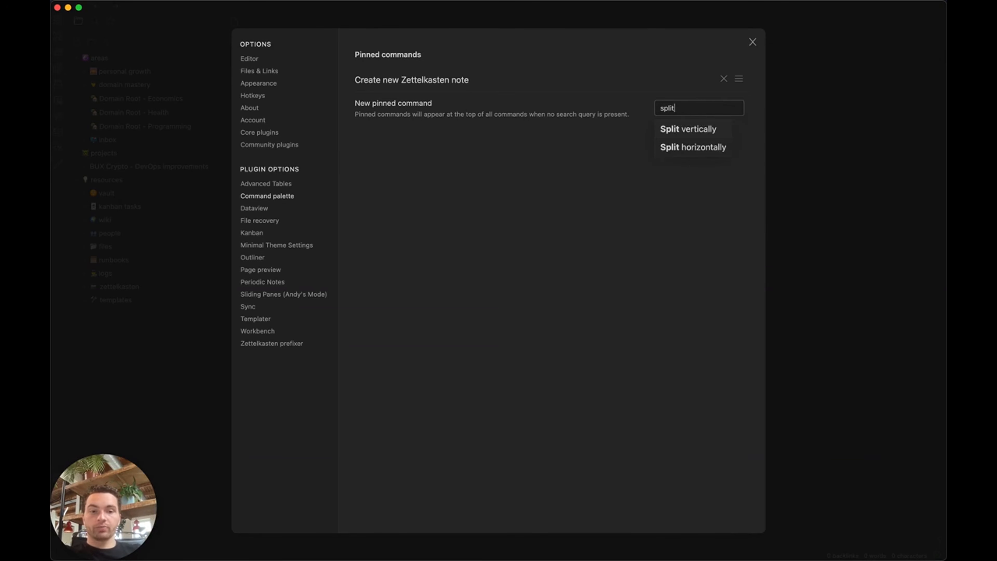
key("Return")
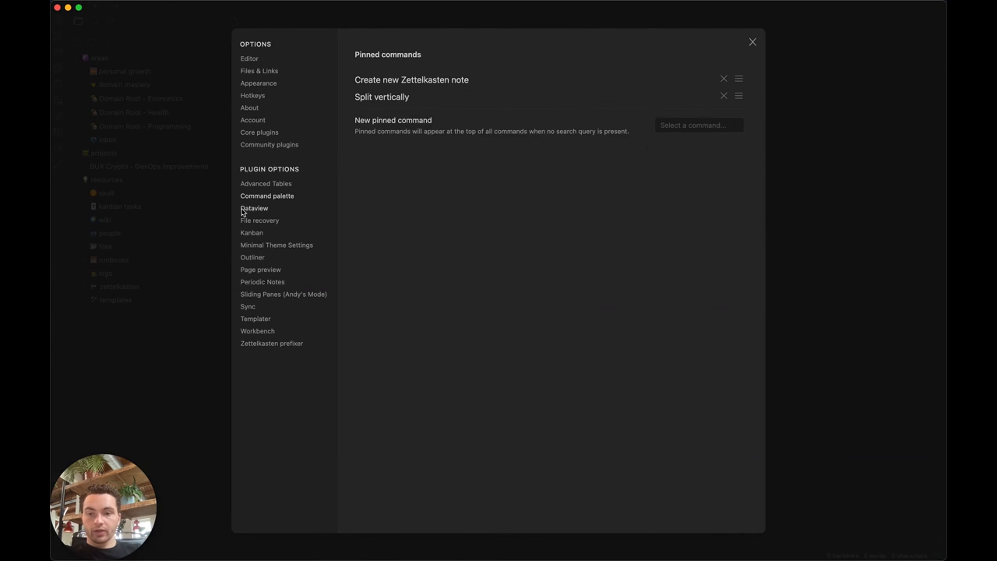
Review the Dataview and Kanban plugin options, including the notes offered as the Kanban note template
left_click(254, 210)
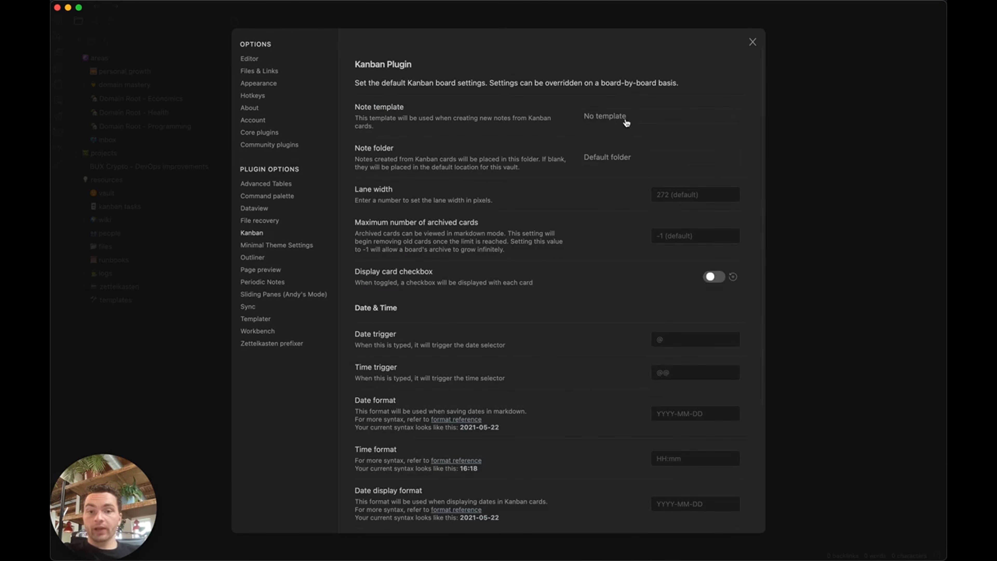
left_click(625, 120)
left_click(636, 87)
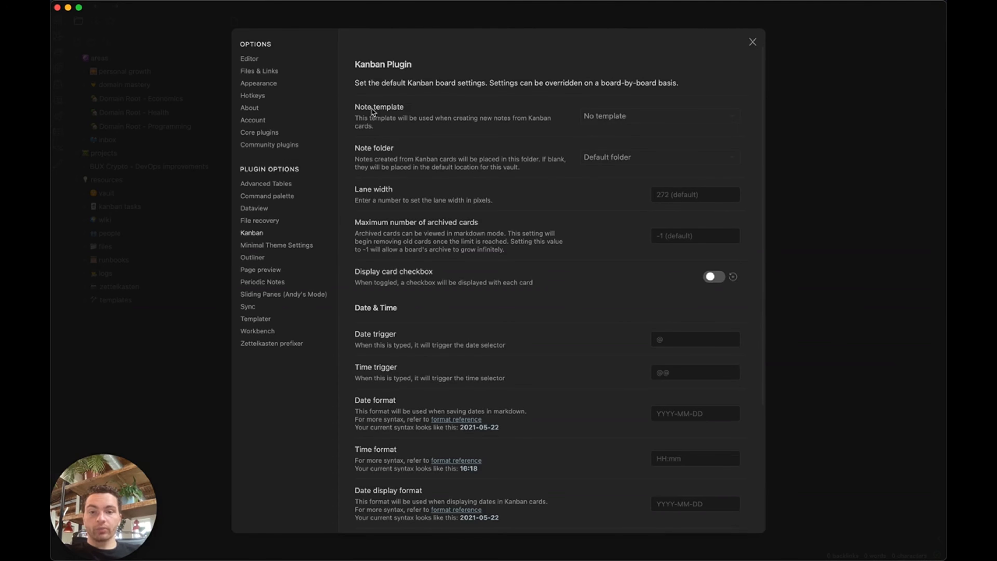
scroll(527, 242, "down", 2)
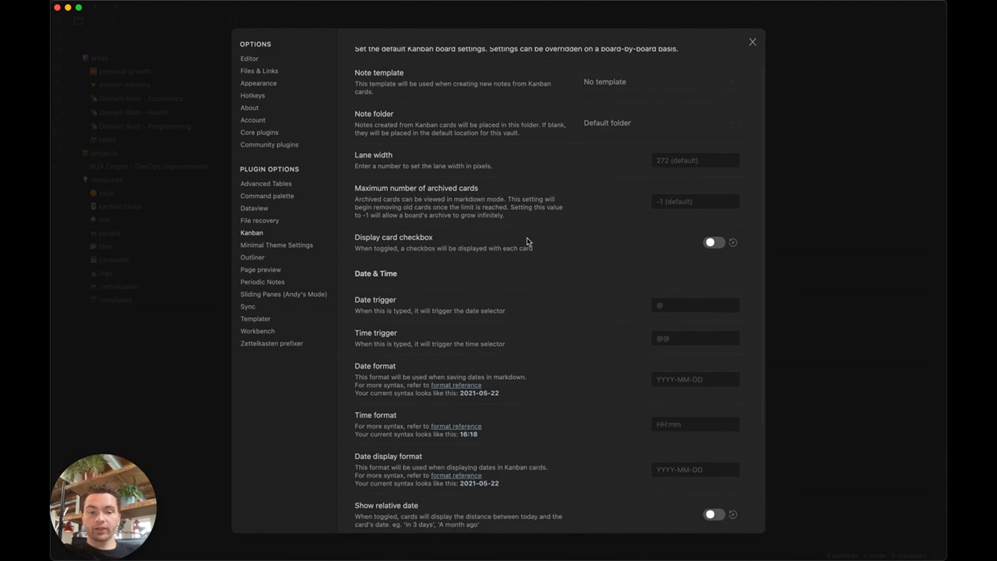
scroll(528, 242, "down", 10)
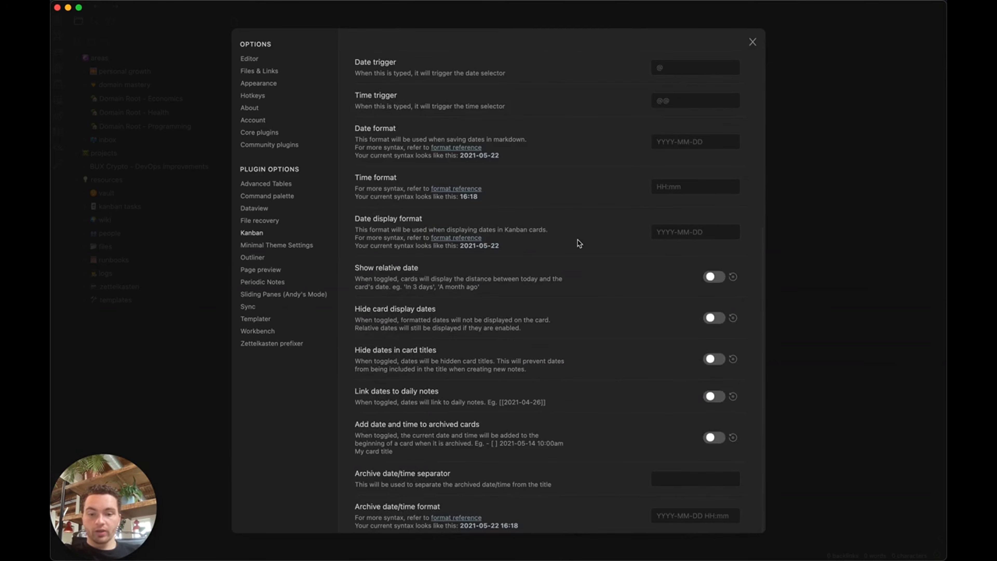
scroll(579, 241, "up", 12)
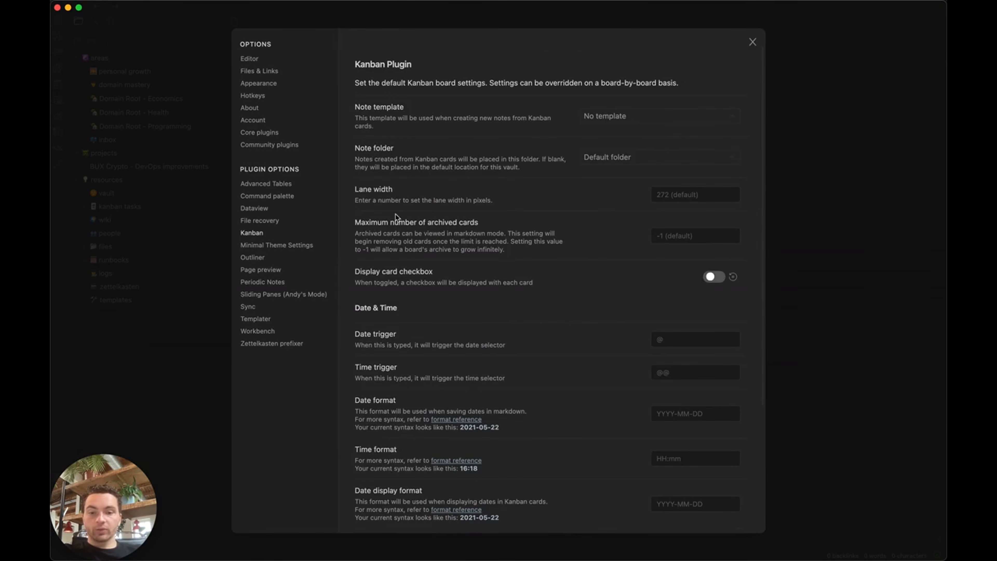
Create a "Main note template" note in the templates folder with Tags, Associations, When: [[<% tp.file.creation_date(format="YYYY-MM-DD") %>]] and a "## Note:" heading
left_click(752, 42)
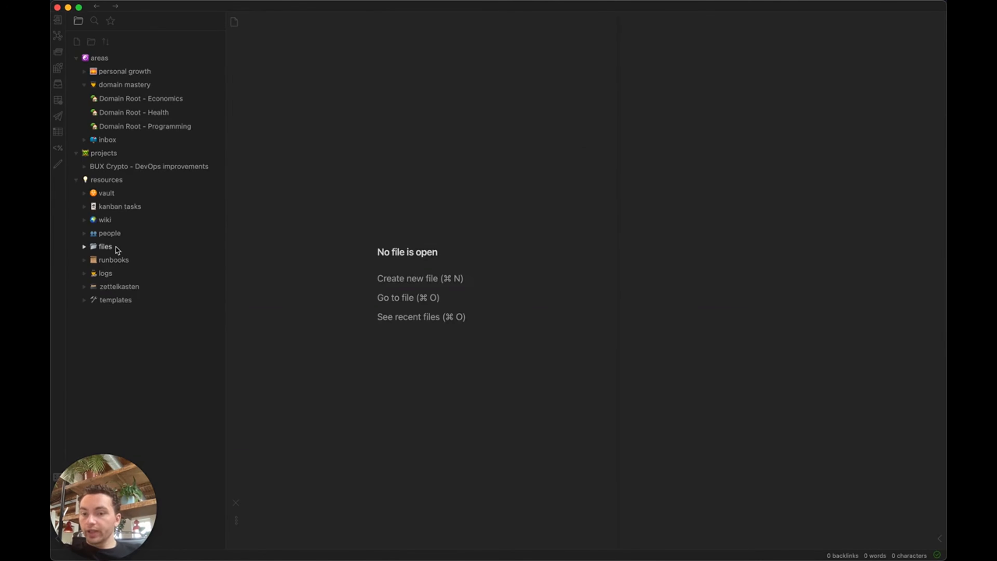
right_click(112, 300)
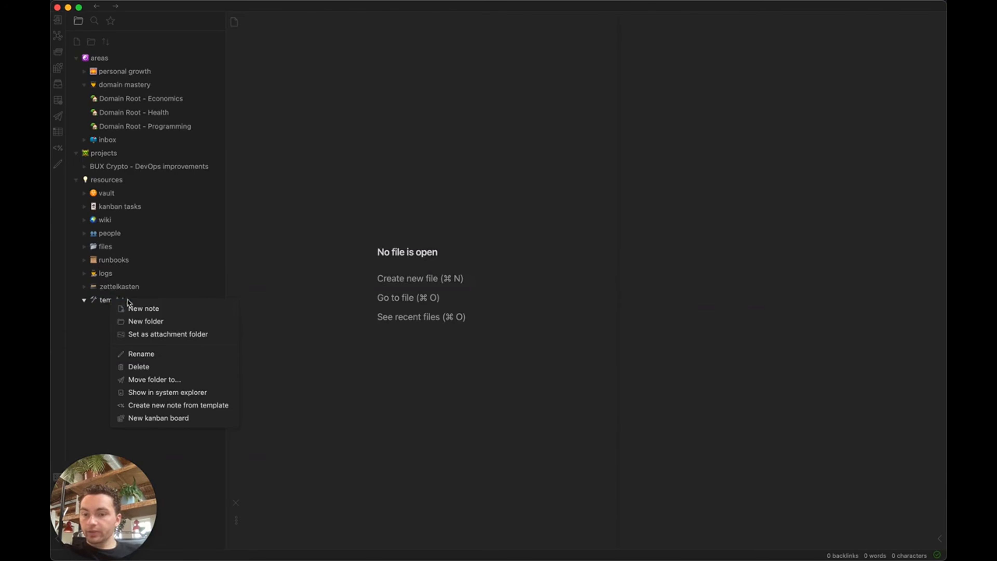
left_click(144, 309)
type("Main note")
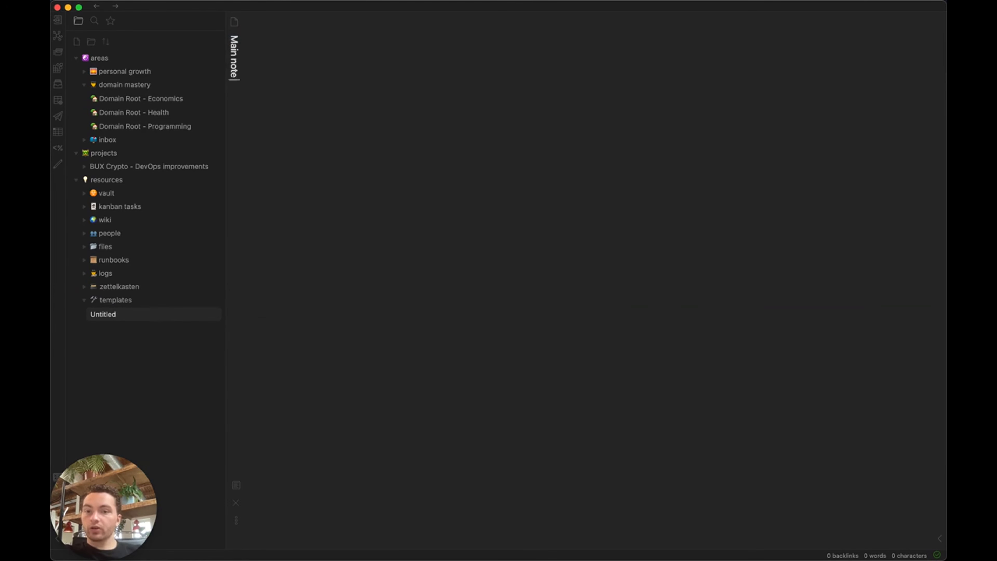
type(" template")
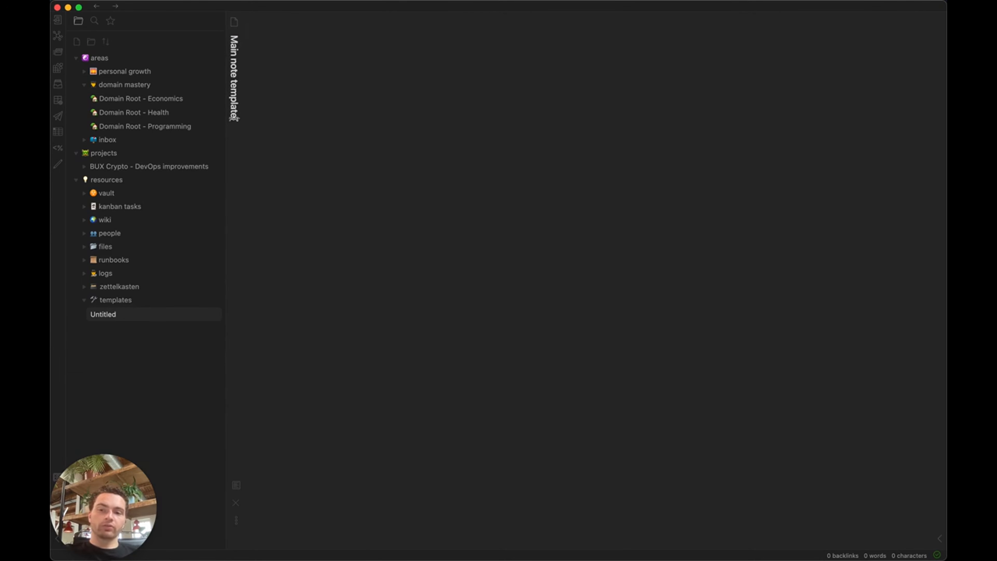
key("super+comma")
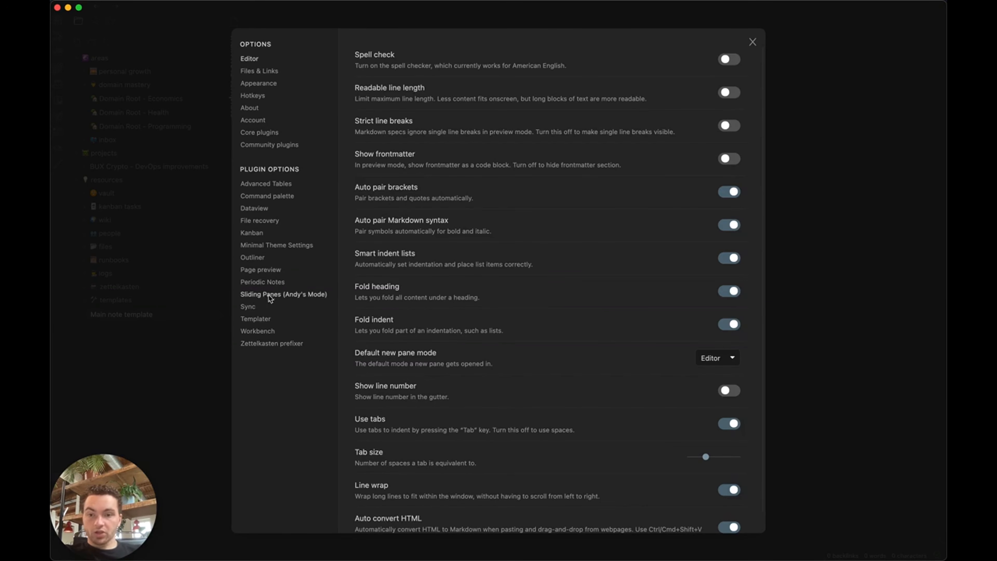
left_click(894, 177)
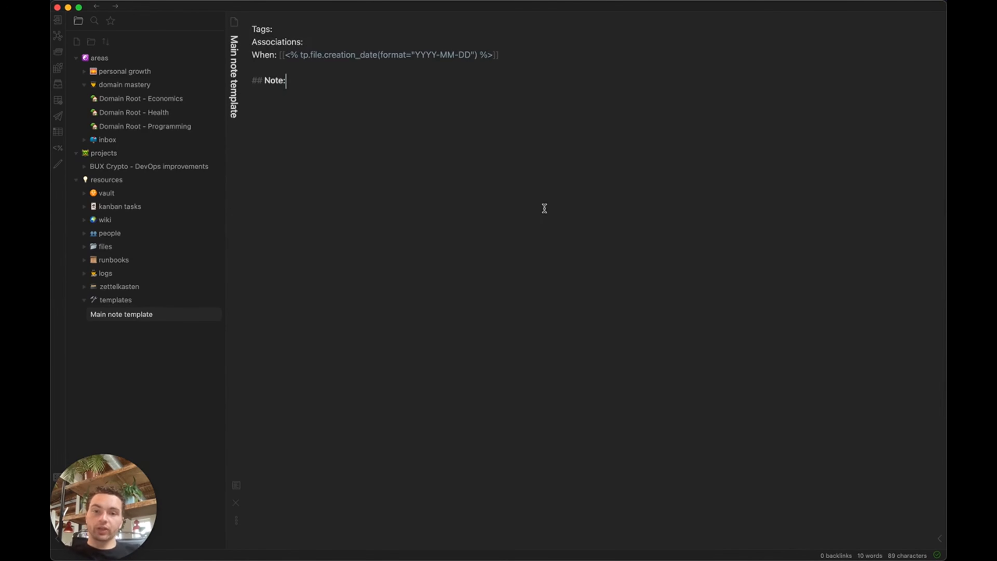
Examine the When line of the main note template and highlight its Templater creation-date expression inside the link brackets
left_click(512, 59)
key("super+shift+Left")
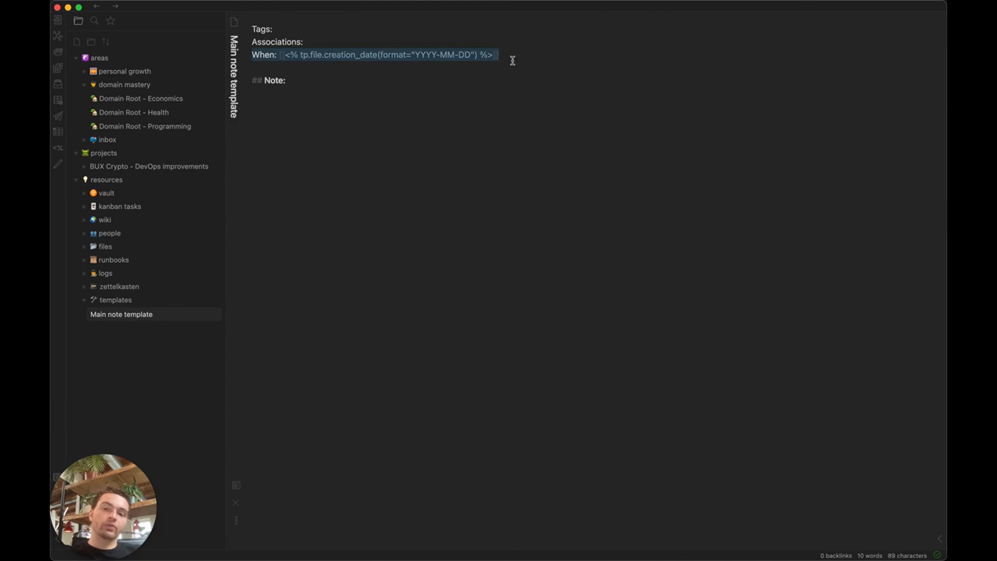
key("Right")
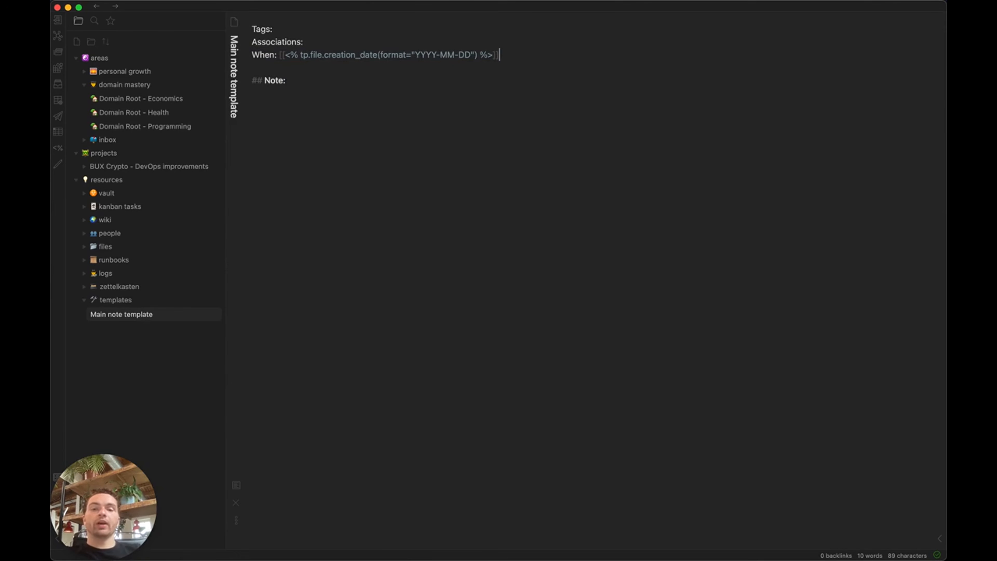
key("super+shift+Left")
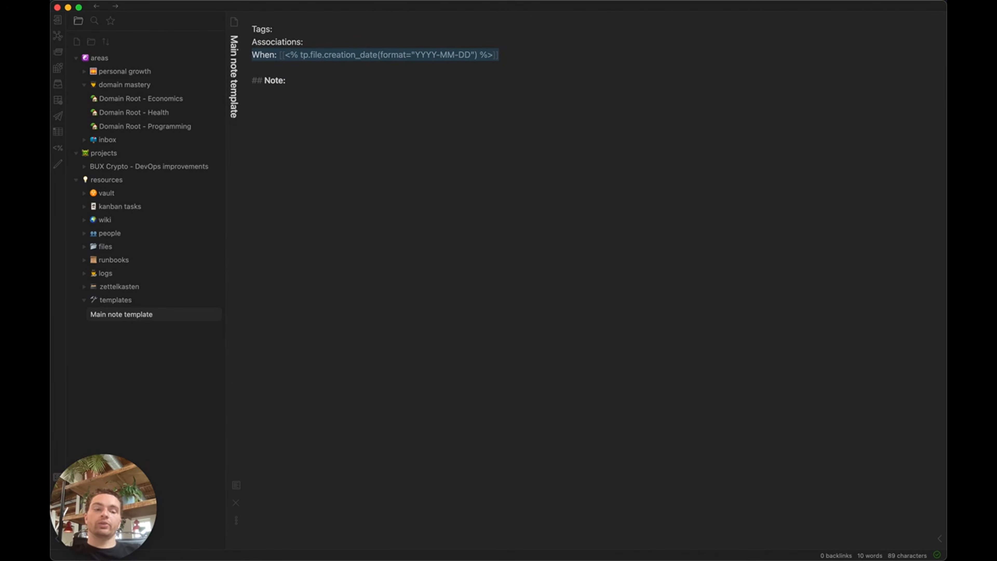
key("Right")
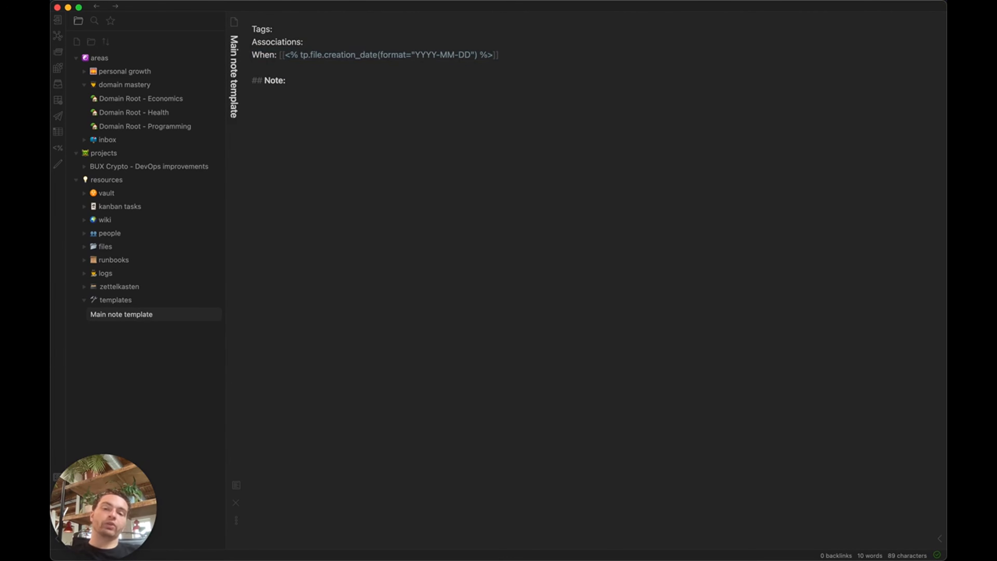
key("super+shift+Left")
key("shift+alt+Right")
key("shift+Right")
key("shift+Right")
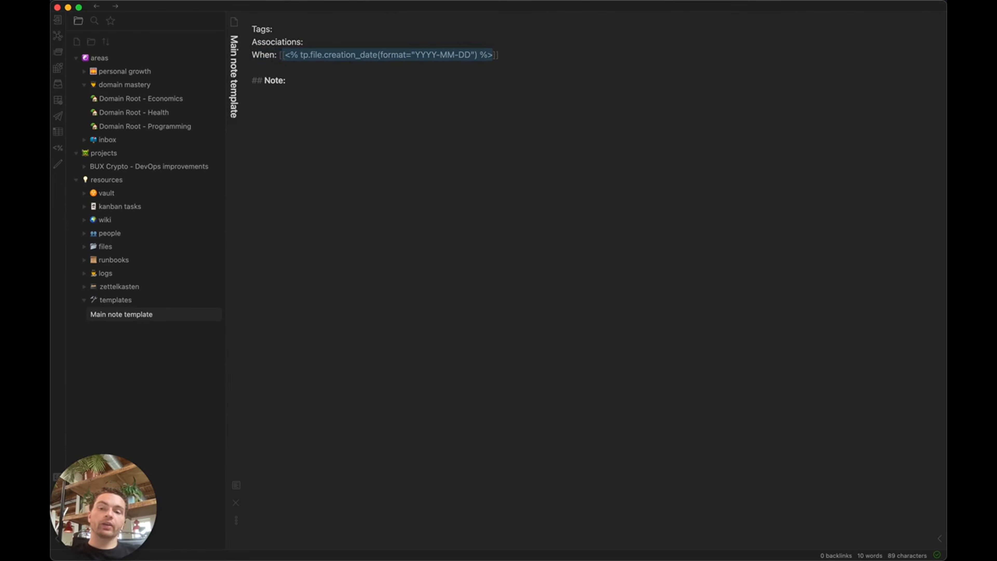
left_click(529, 127)
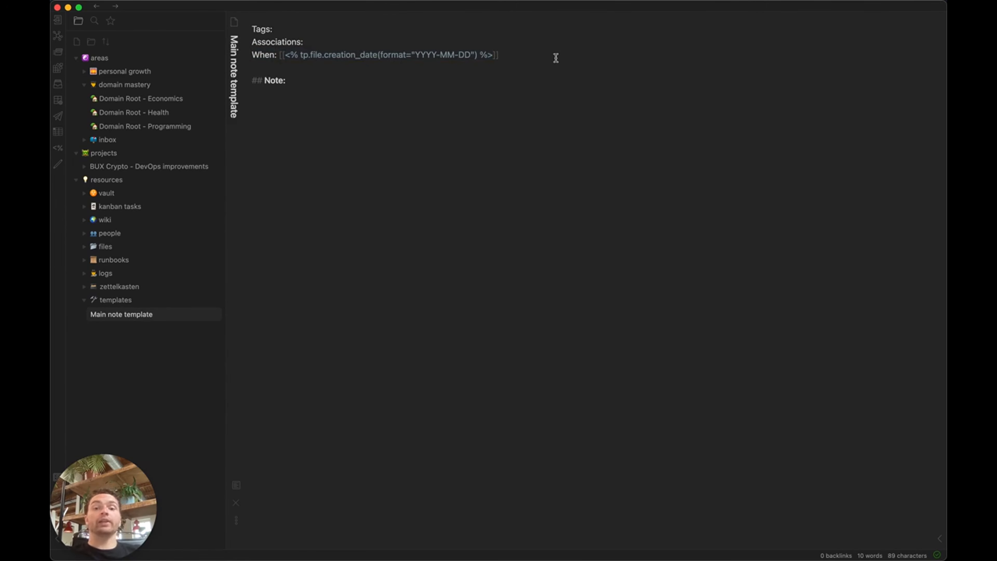
left_click(556, 58)
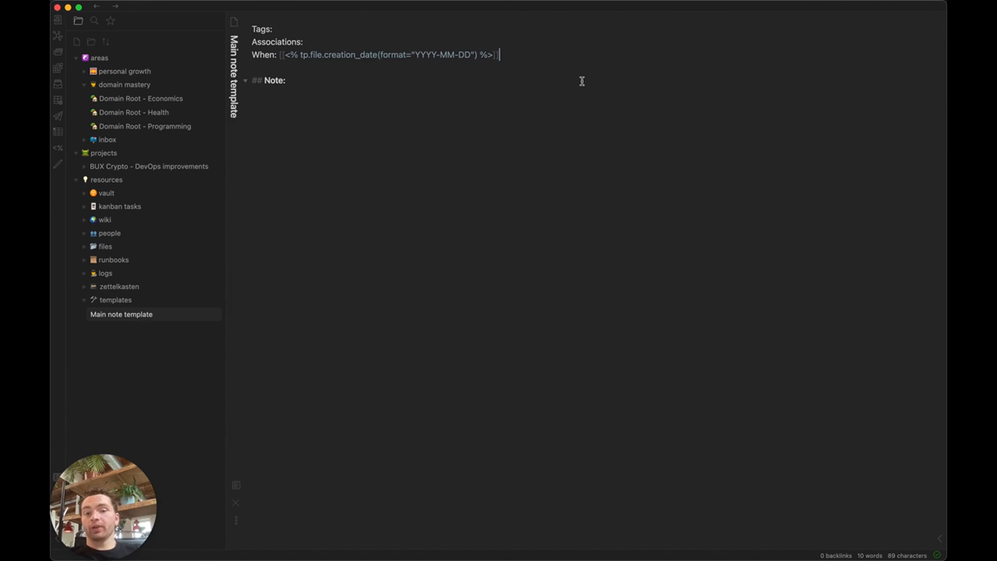
left_click(582, 81)
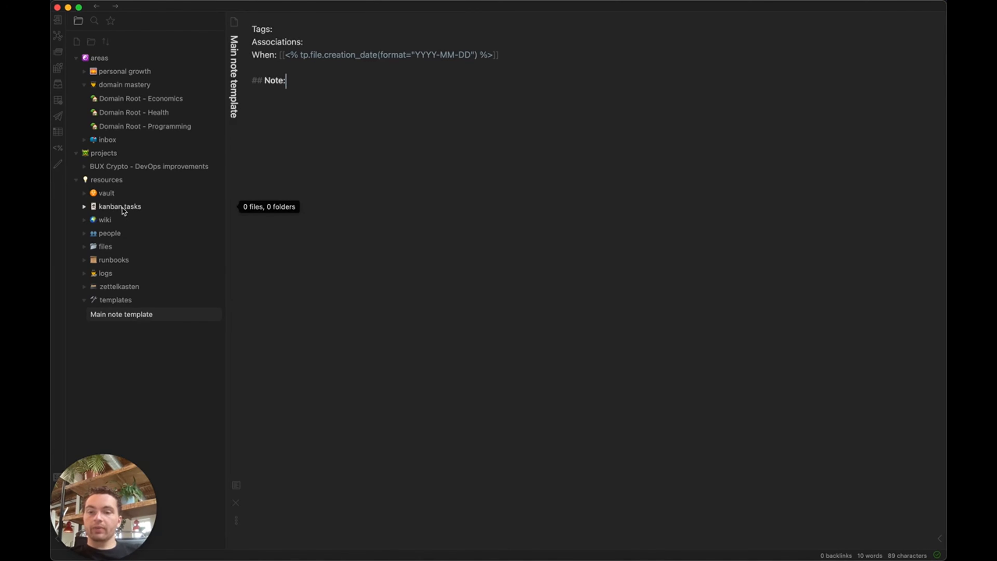
Set the Kanban plugin's note template to "Main note template"
key("super+comma")
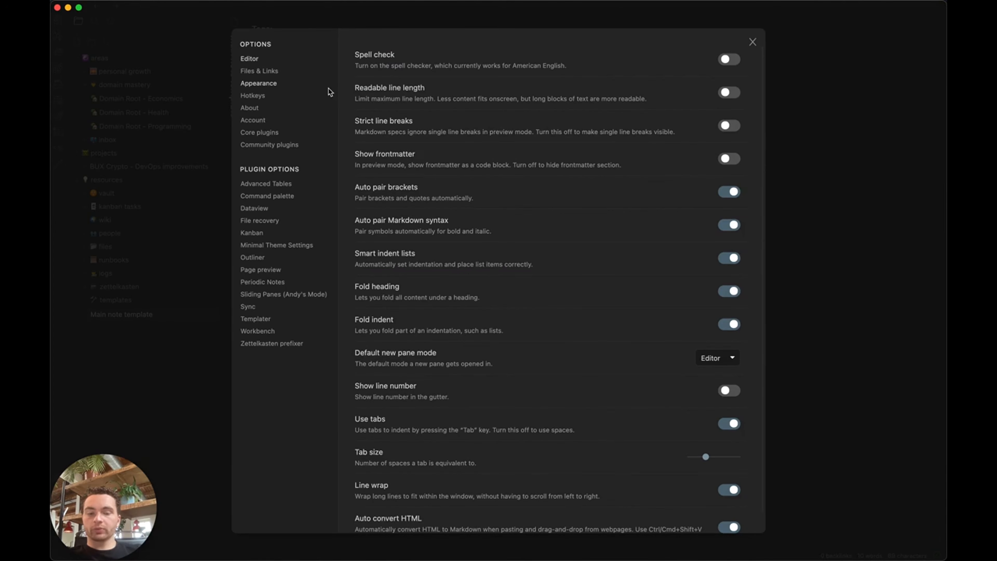
left_click(258, 233)
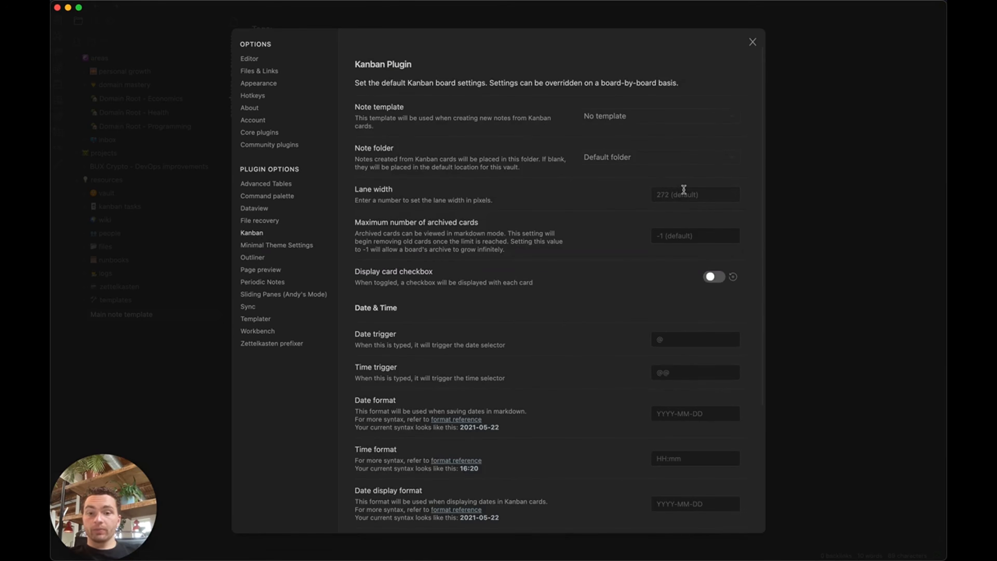
left_click(618, 125)
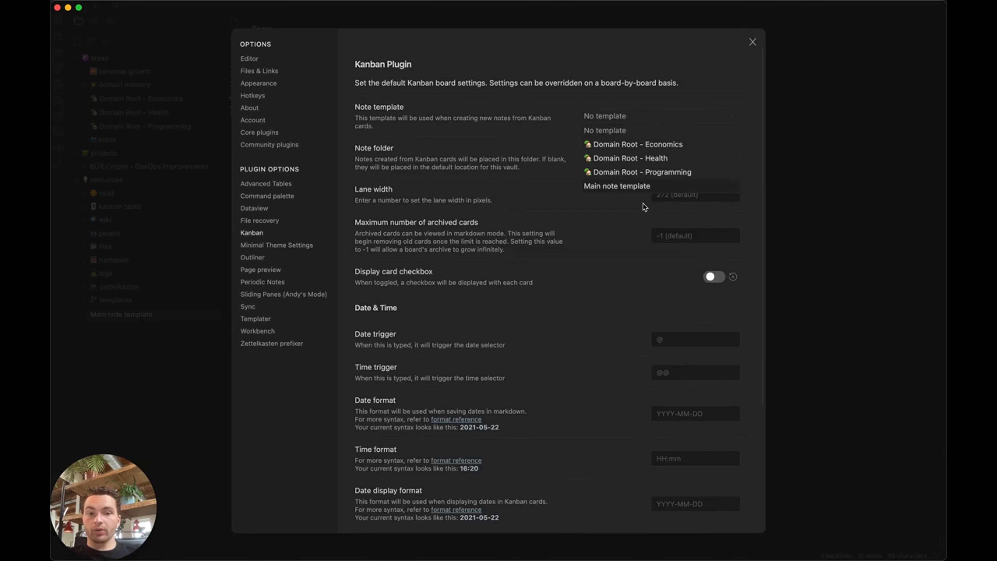
left_click(635, 191)
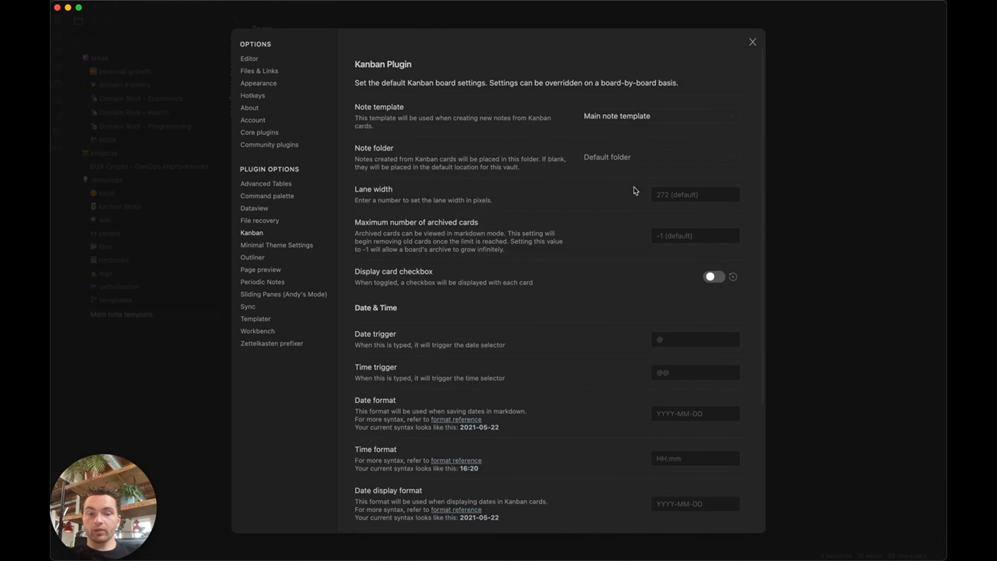
Search the folders for "kan" and set the Kanban note folder to resources/kanban tasks
left_click(634, 156)
scroll(652, 203, "down", 3)
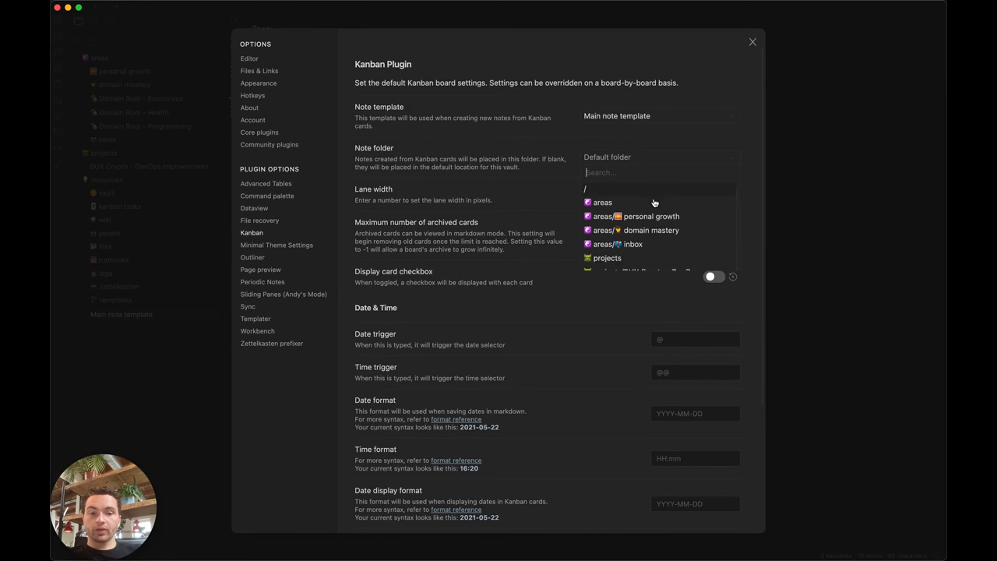
scroll(654, 203, "down", 4)
type("kan")
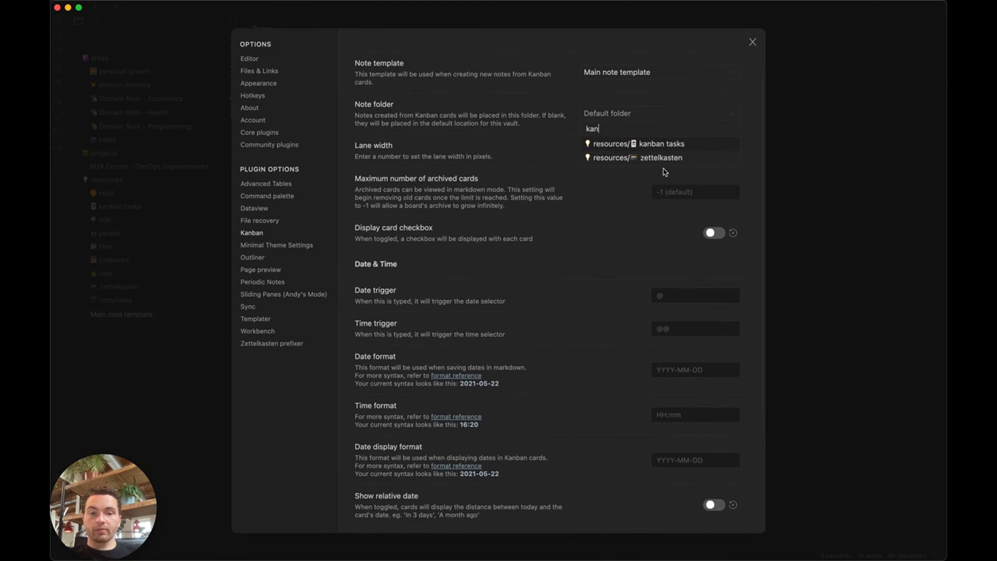
left_click(653, 143)
scroll(585, 146, "up", 3)
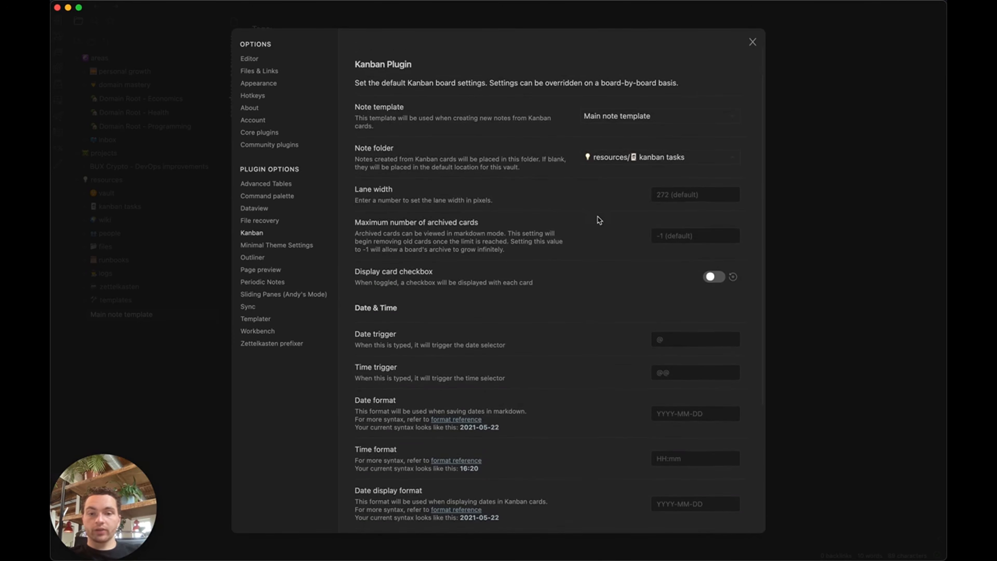
Review the remaining Kanban date and archive options and the Minimal Theme Settings for colours, fonts and line width
scroll(596, 218, "down", 2)
scroll(599, 220, "down", 1)
scroll(599, 198, "down", 5)
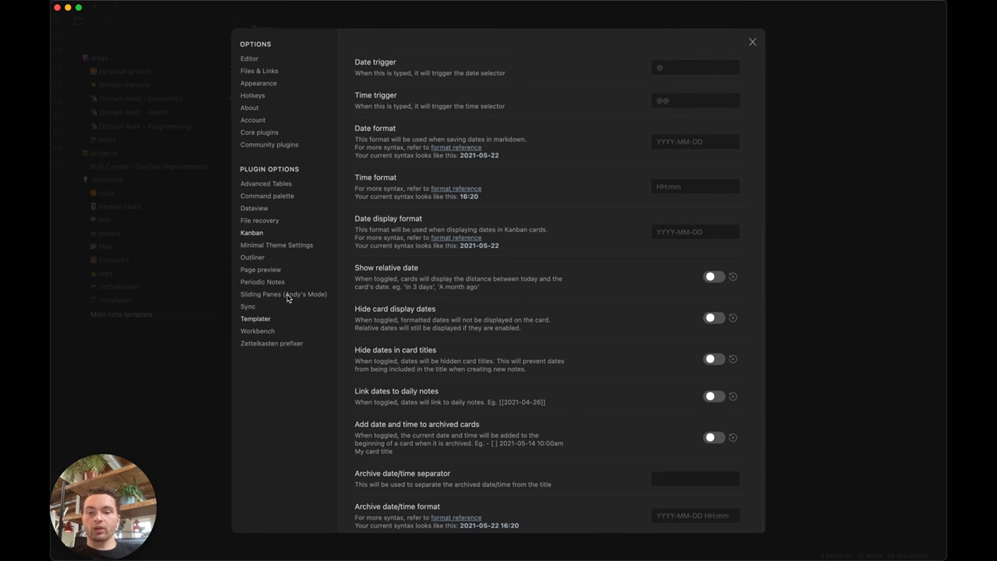
left_click(269, 247)
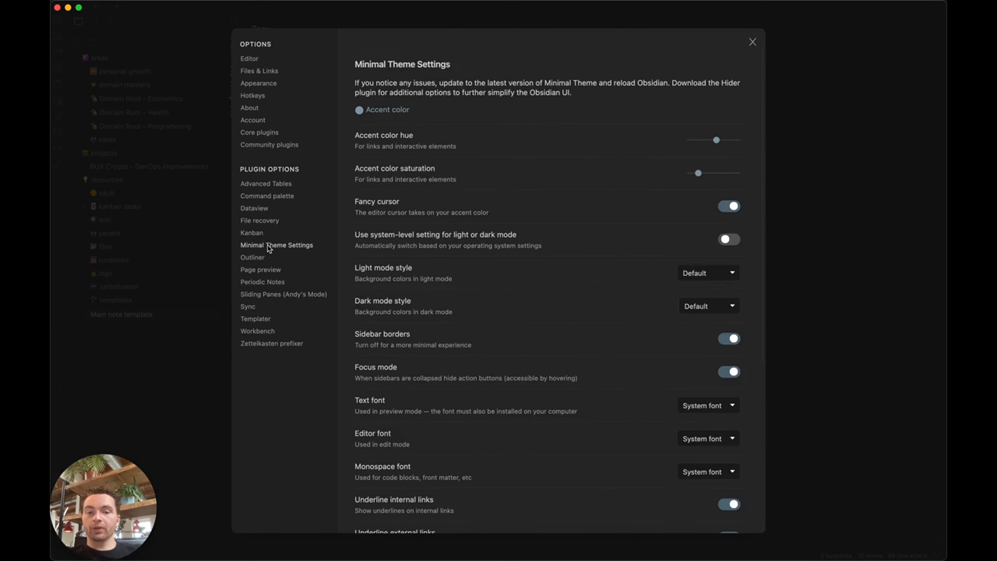
scroll(542, 193, "down", 10)
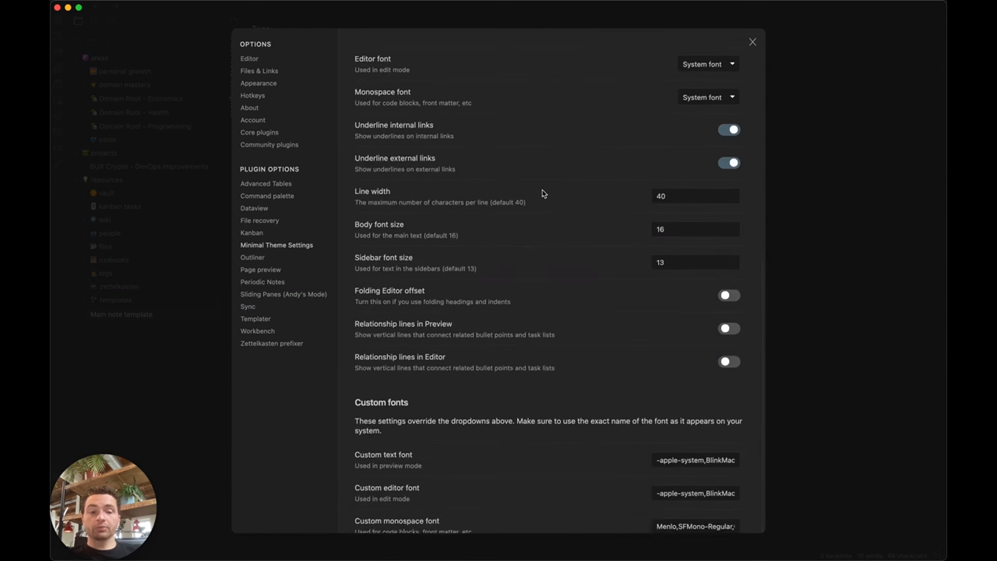
scroll(541, 193, "up", 10)
scroll(542, 193, "down", 2)
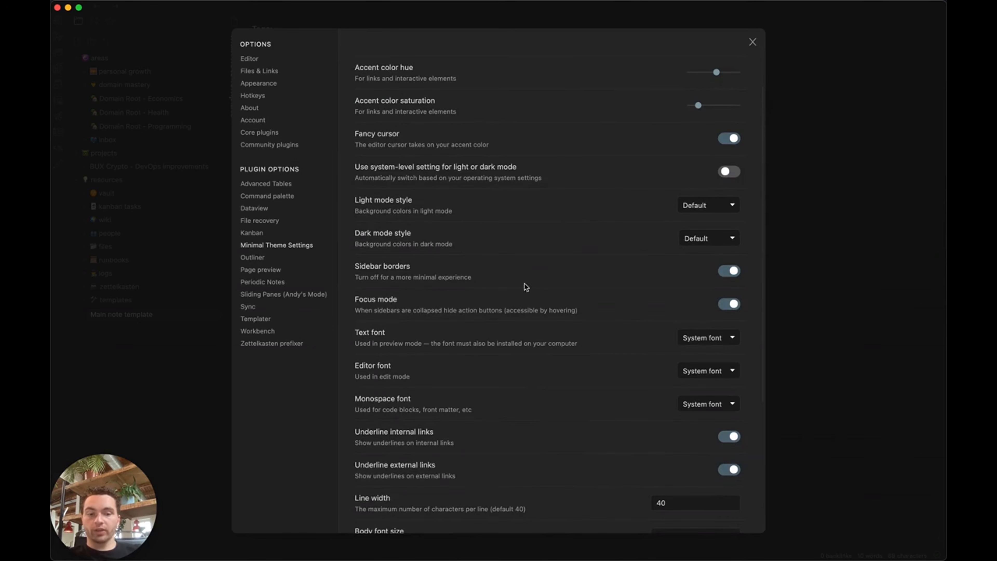
scroll(562, 296, "down", 1)
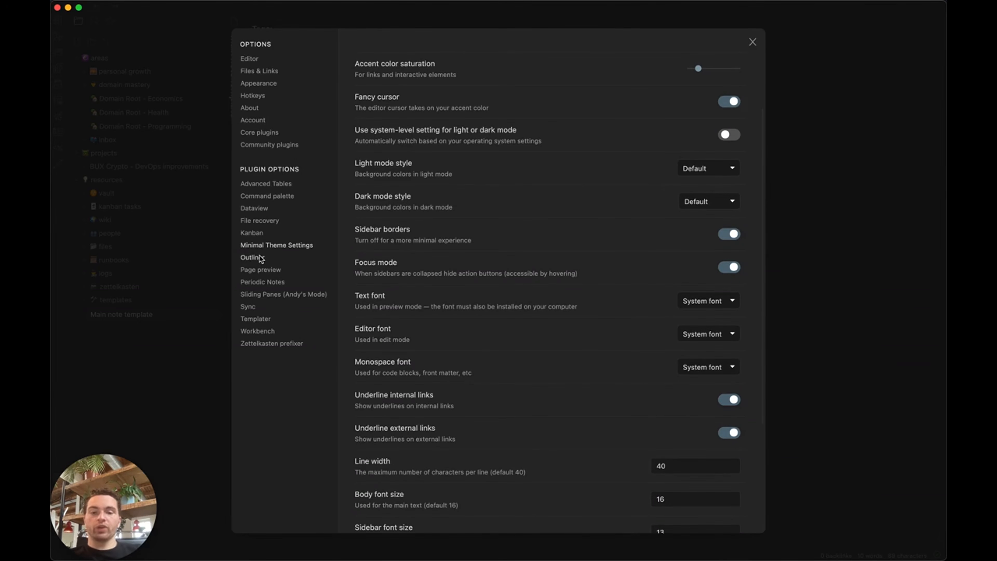
Enable "Improve the style of your lists" for Outliner and check the Page preview and Periodic Notes options
left_click(252, 257)
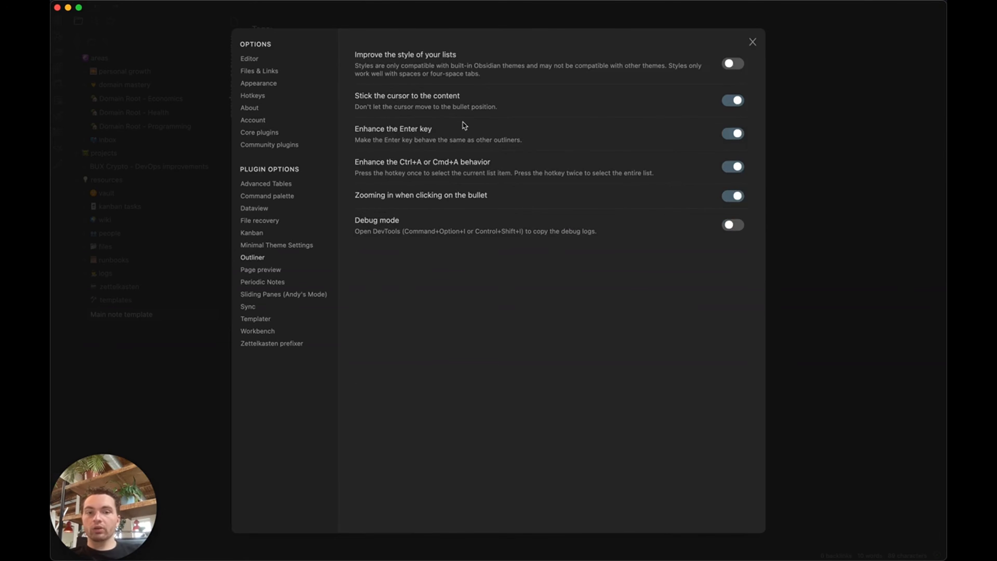
left_click(726, 65)
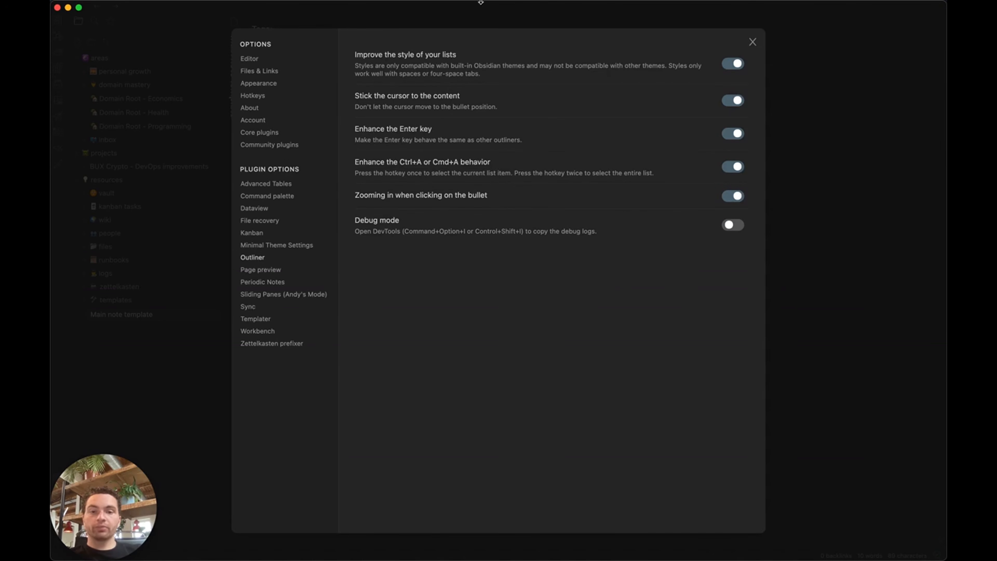
left_click(273, 272)
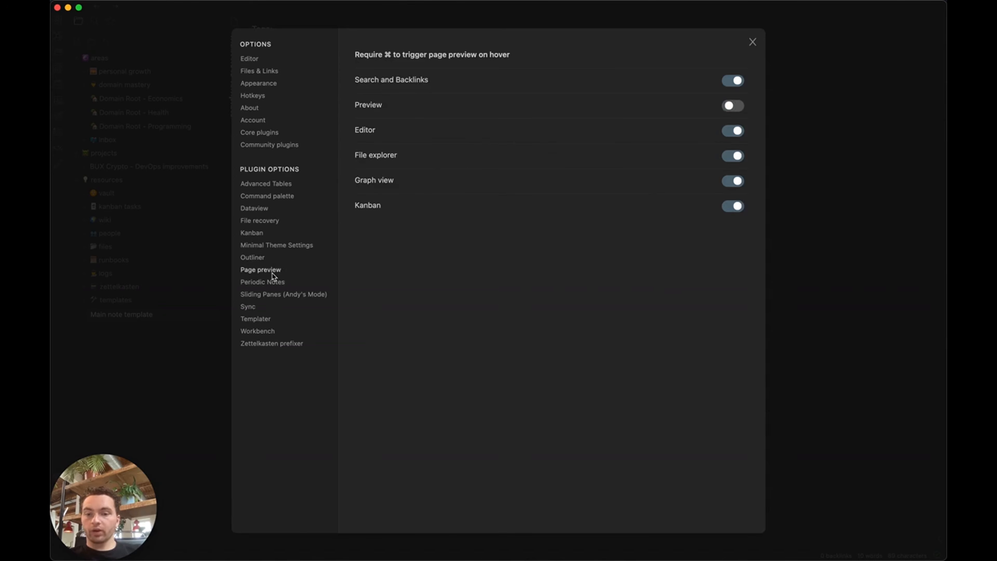
left_click(253, 281)
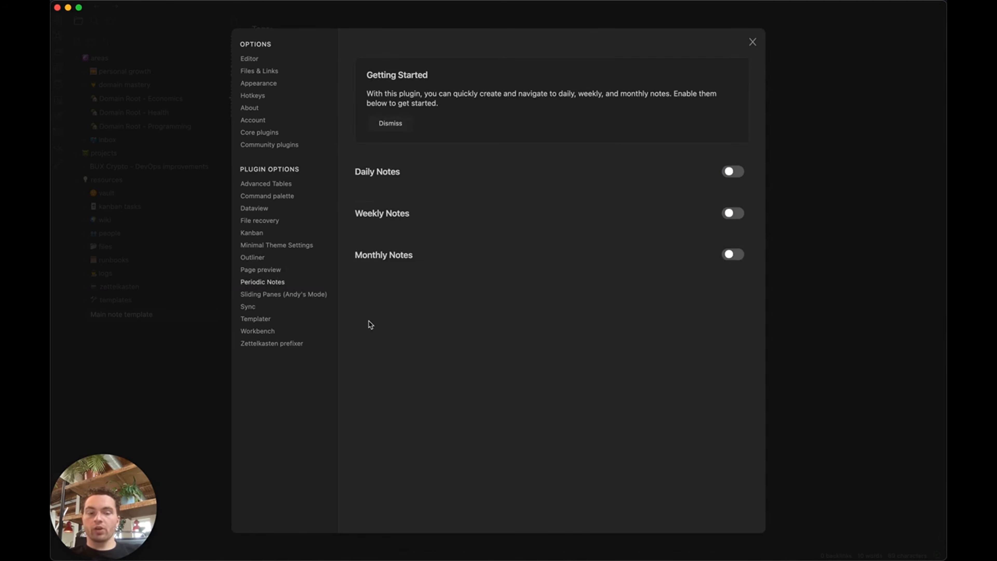
Enable "Swap rotated header direction" for Sliding Panes and close the settings
left_click(267, 295)
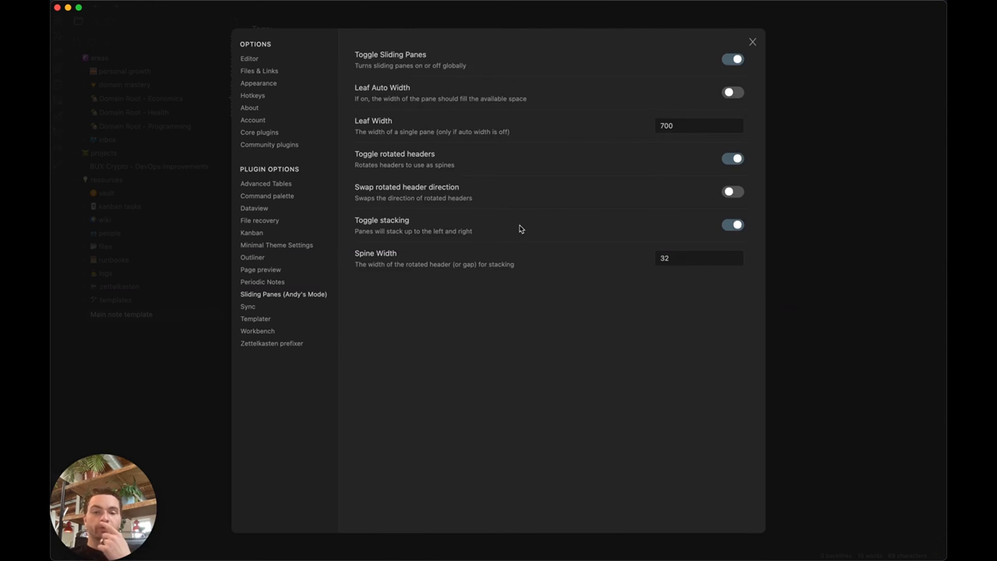
left_click(729, 192)
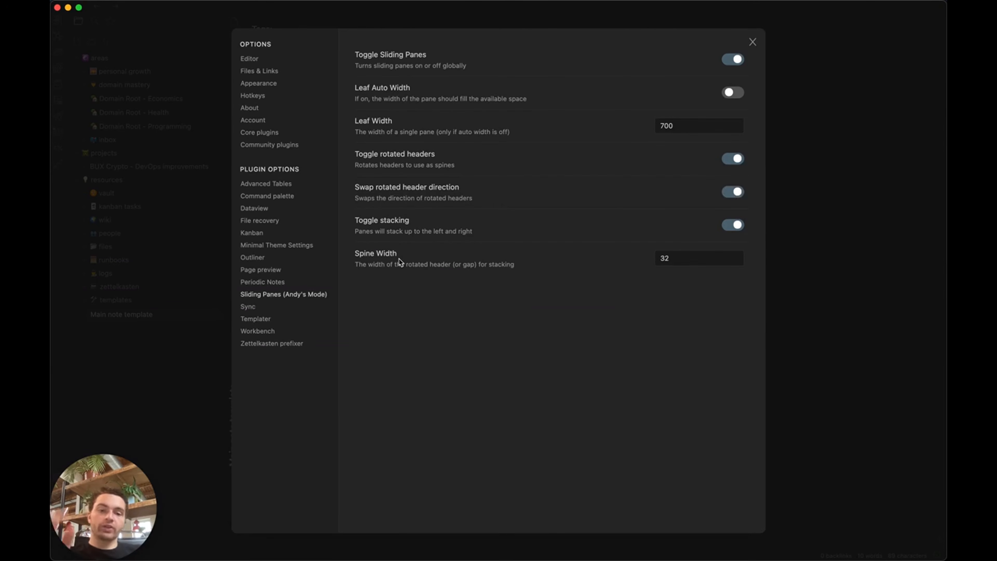
left_click(752, 39)
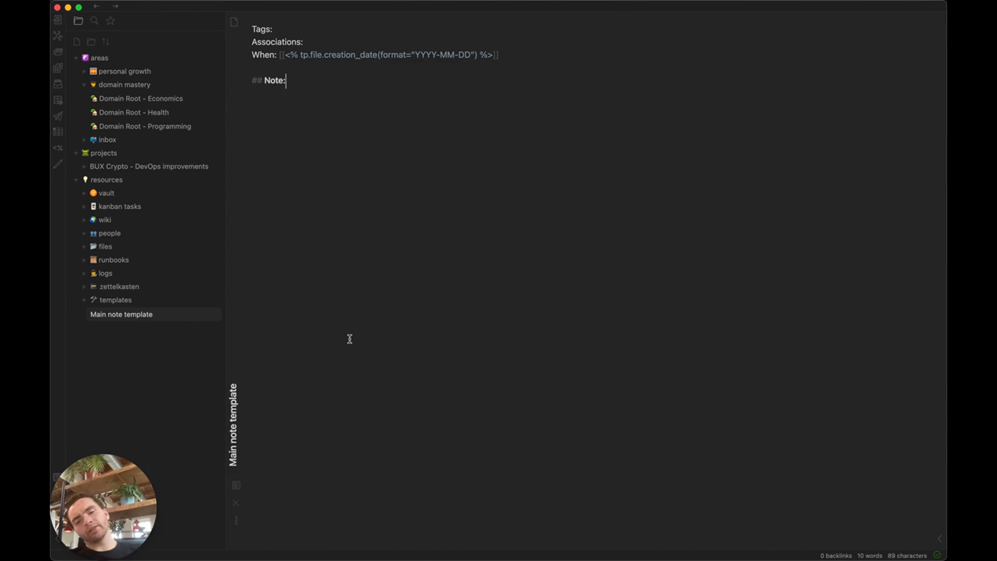
Reopen the settings and check the Periodic Notes, Sliding Panes and Sync options, including the list of remote vaults
key("super+comma")
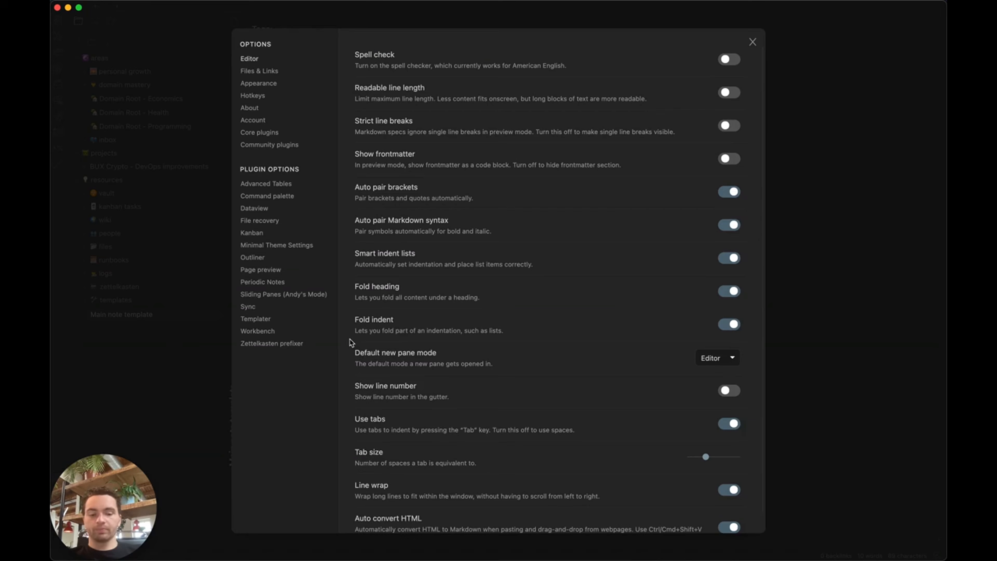
left_click(258, 283)
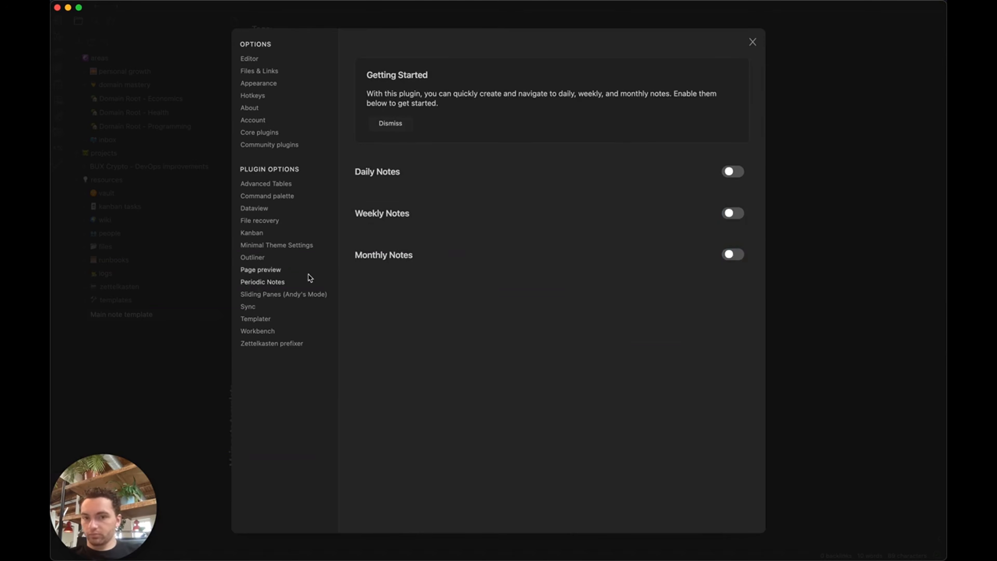
left_click(271, 298)
left_click(258, 307)
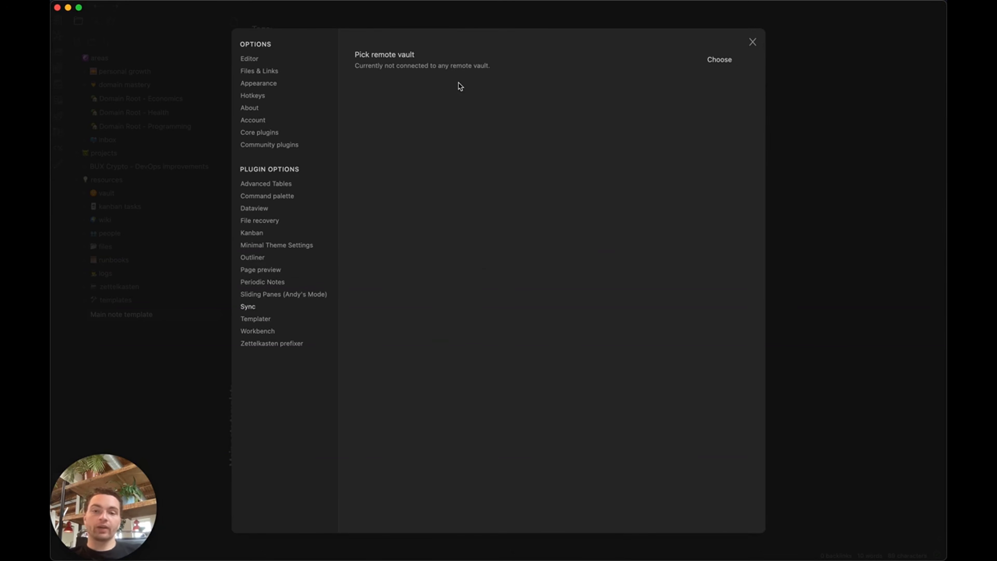
left_click(720, 59)
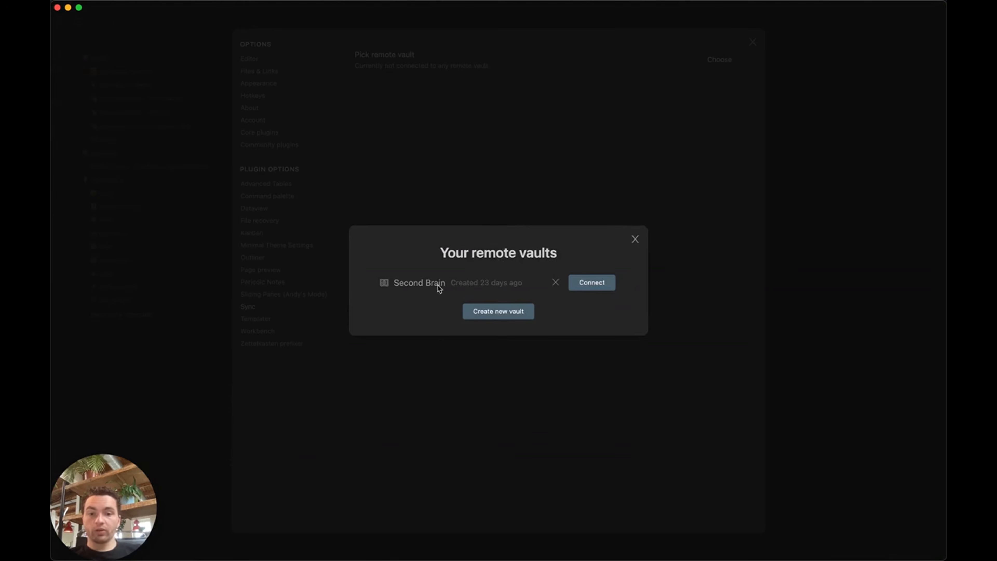
left_click(634, 239)
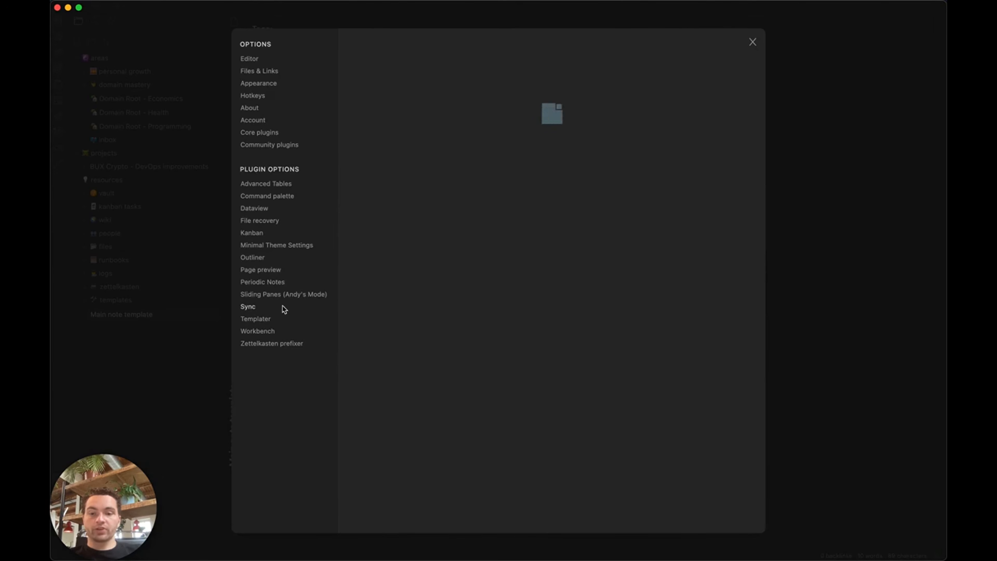
Set Templater's template folder location to resources/templates/, with the light bulb emoji before "resources" and the hammer-and-wrench emoji before "templates"
left_click(270, 320)
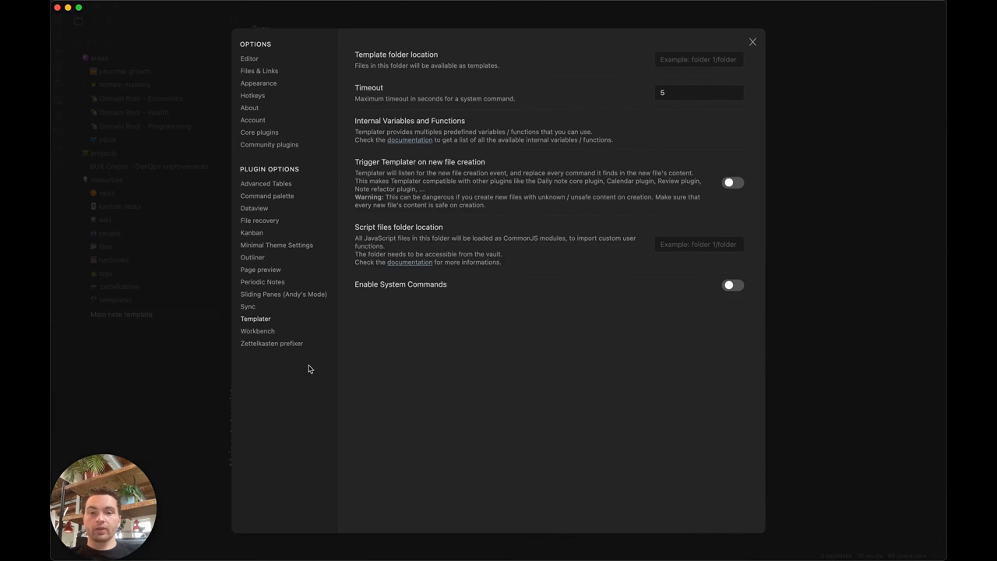
left_click(267, 332)
left_click(265, 320)
left_click(689, 59)
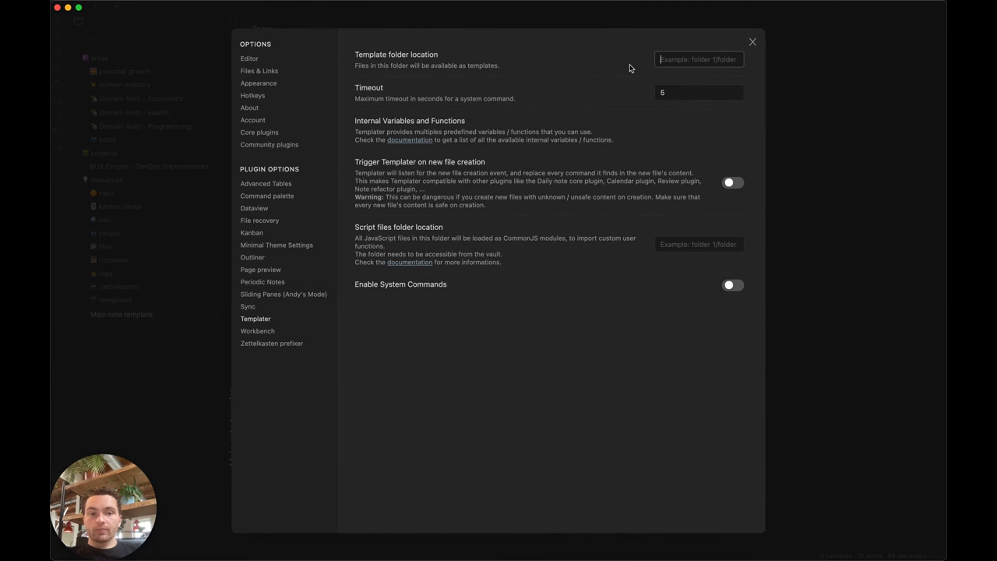
left_click(587, 75)
left_click(726, 59)
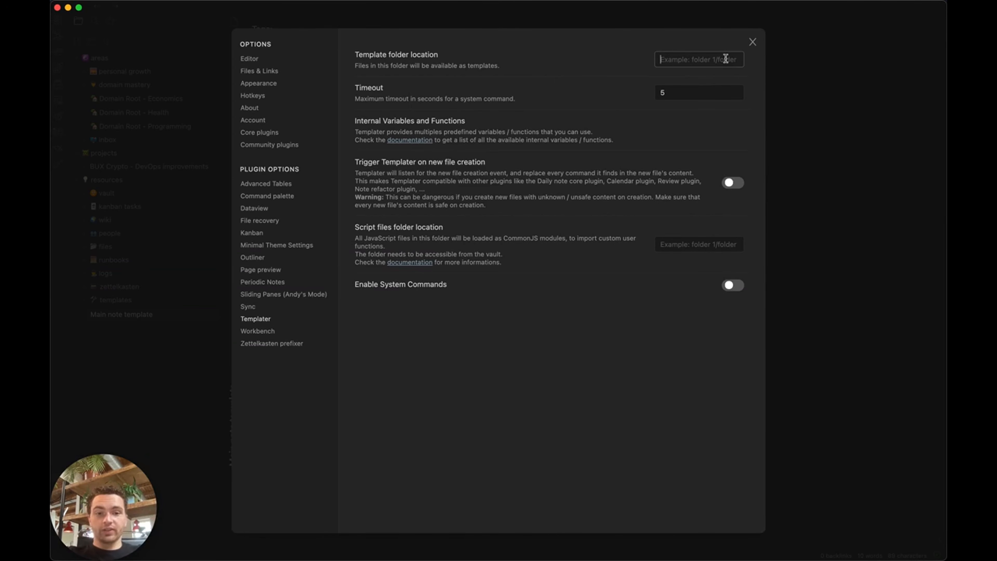
key("ctrl+super+space")
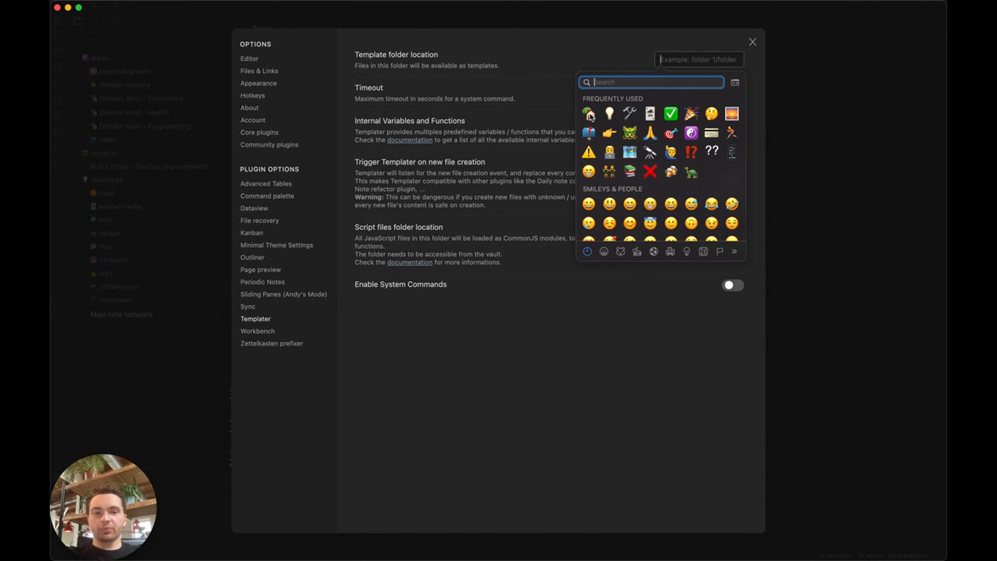
left_click(609, 114)
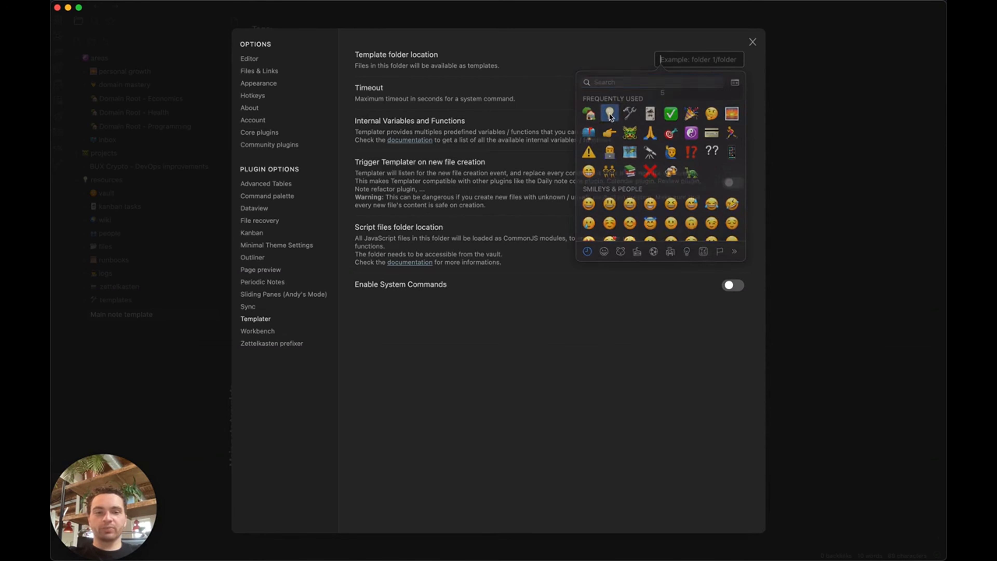
type("resources/")
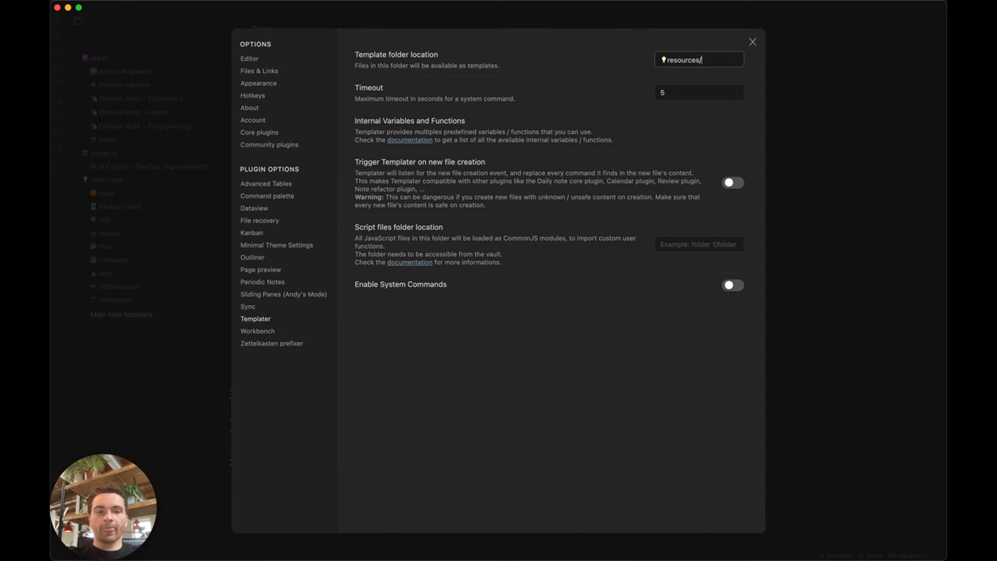
key("ctrl+super+space")
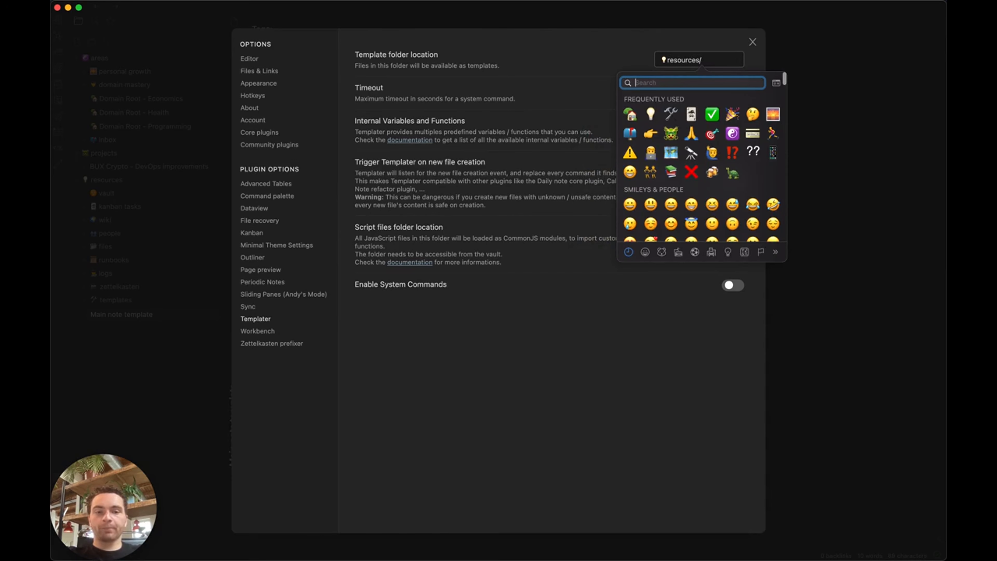
type("/")
left_click(670, 114)
type("templ")
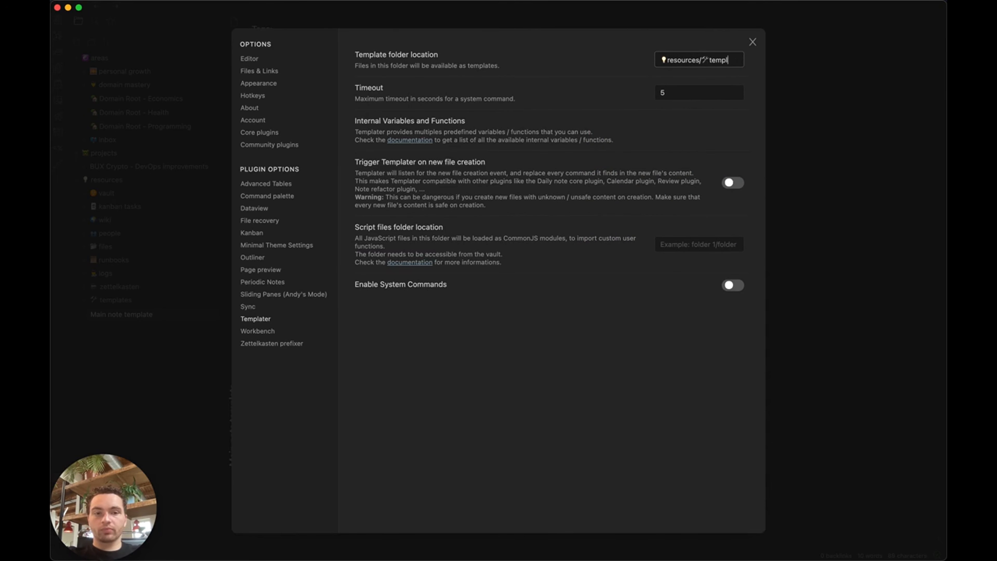
type("ates/")
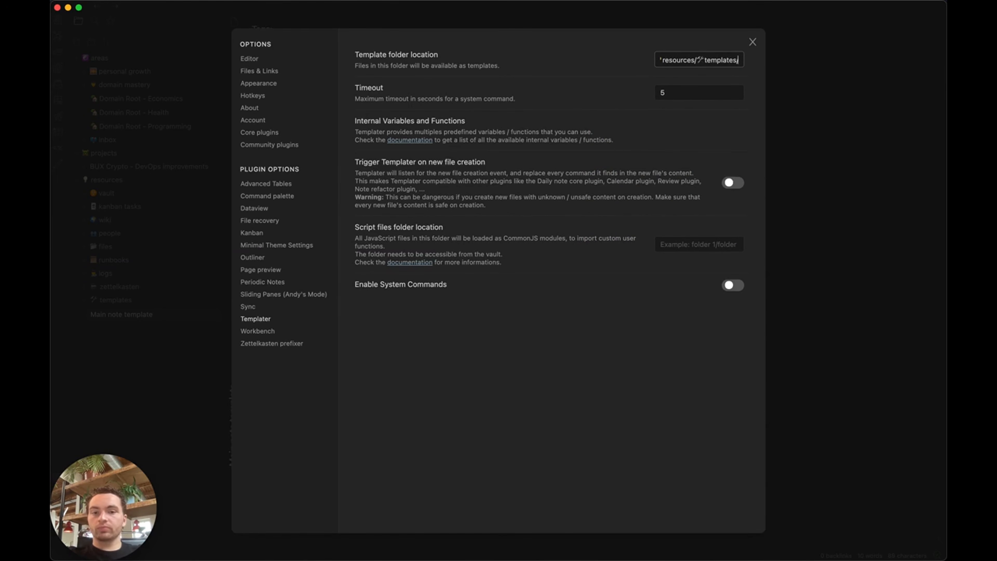
left_click(675, 113)
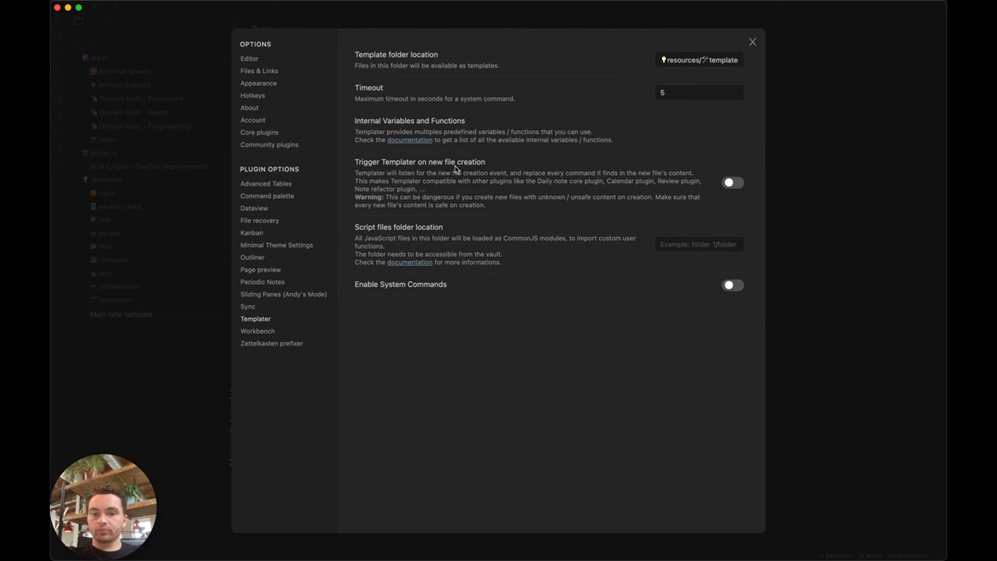
Enable "Trigger Templater on new file creation" and check the Workbench settings
left_click(735, 183)
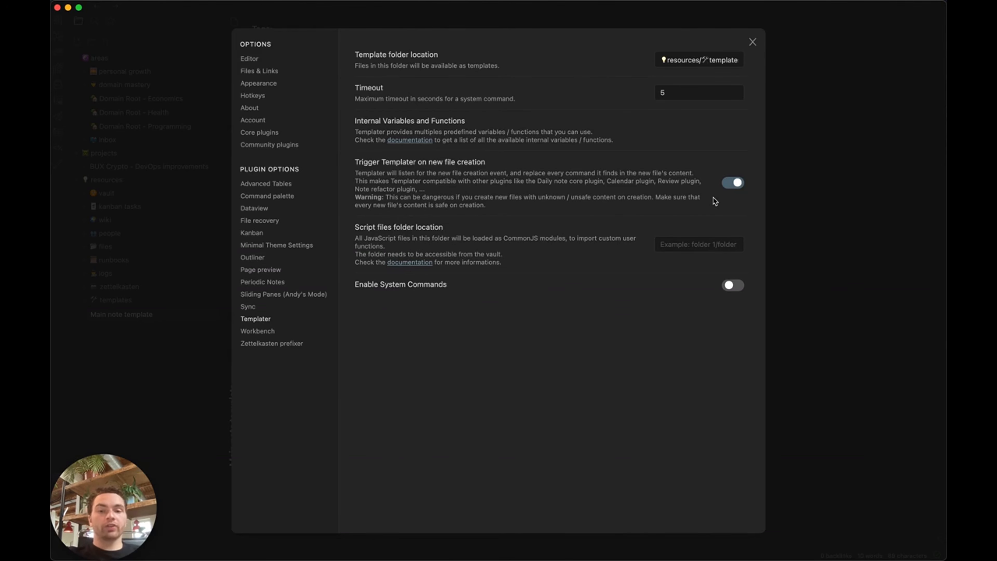
left_click(258, 332)
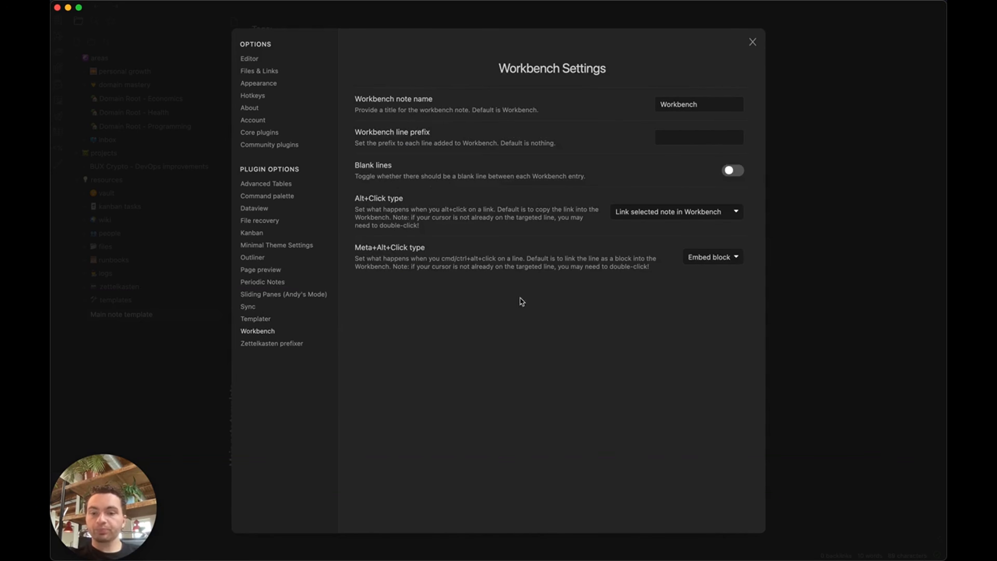
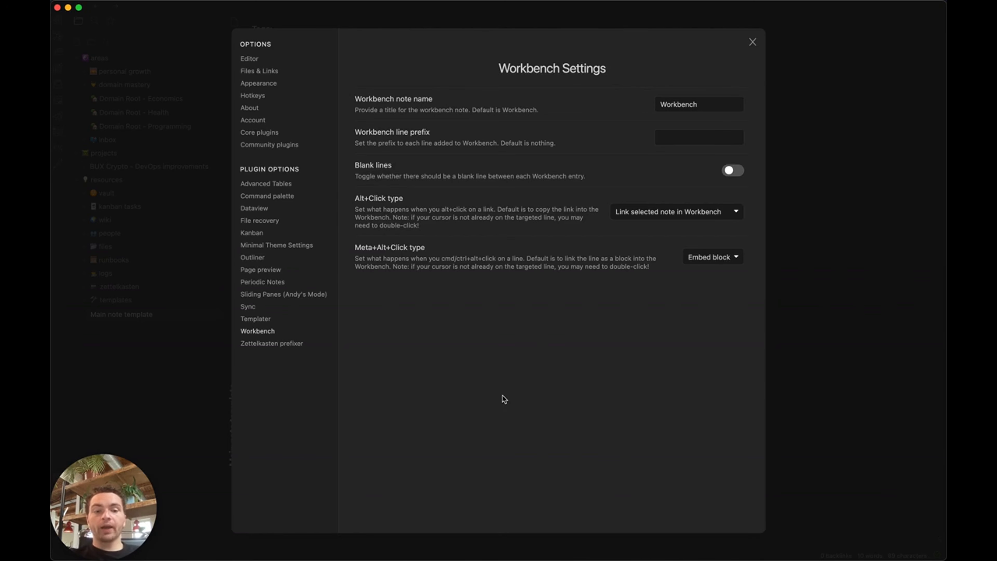
Search the folders for "inb" and set the Zettelkasten prefixer's new file location to areas/inbox
left_click(272, 344)
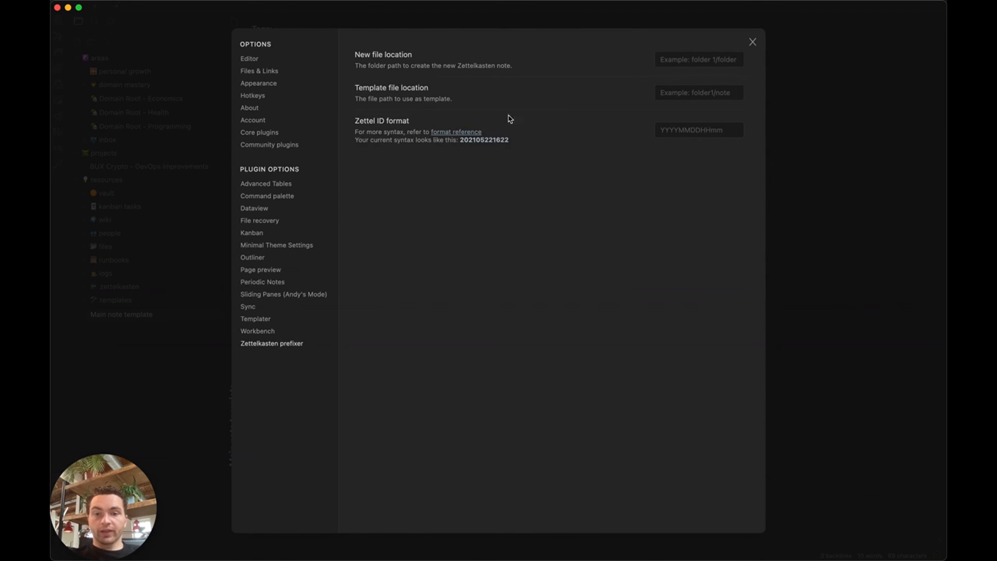
left_click(718, 59)
scroll(706, 159, "down", 5)
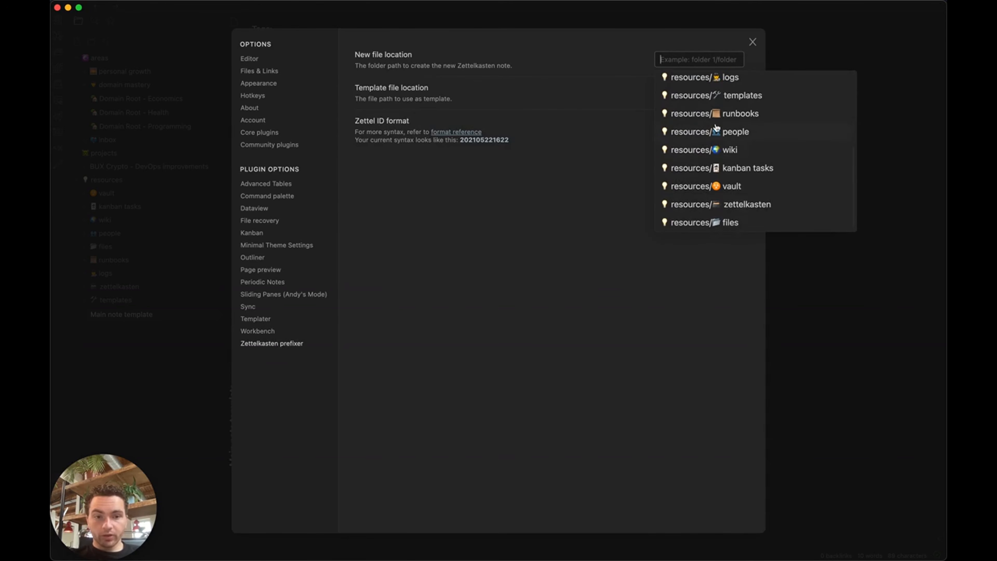
scroll(710, 157, "up", 5)
type("iombo")
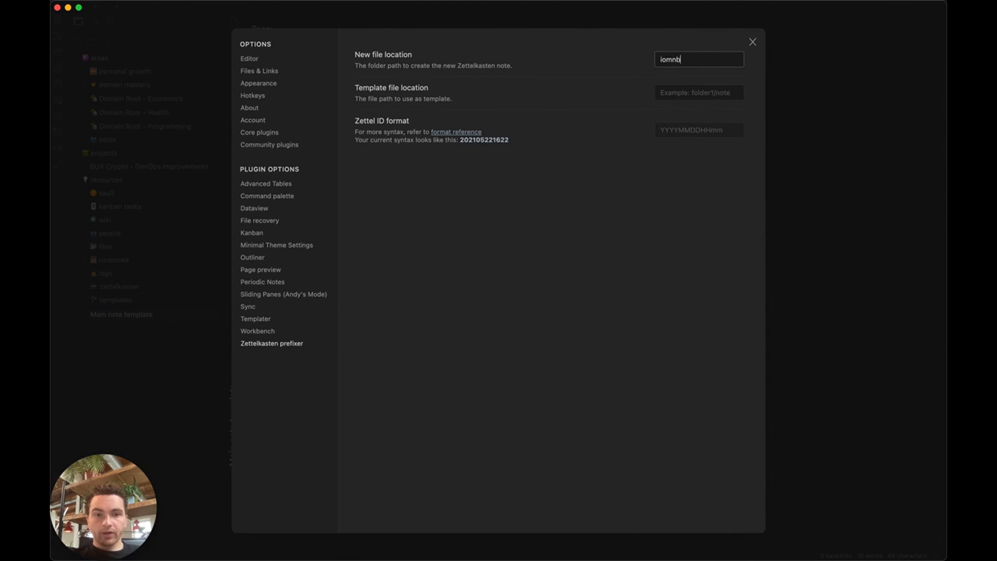
key("super+a")
type("inb")
left_click(714, 82)
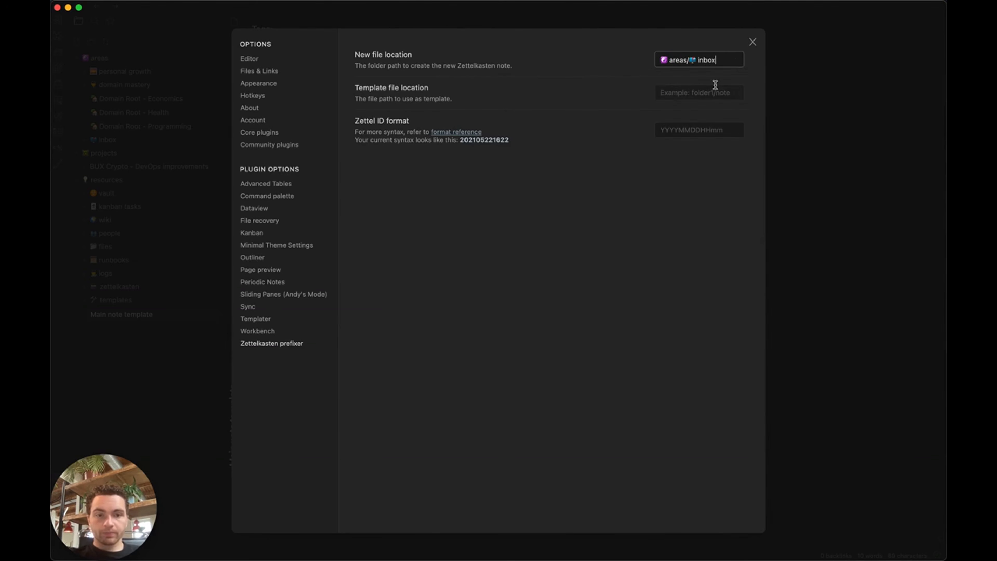
Set the Zettelkasten prefixer's template file location to resources/templates/Main note template
left_click(704, 91)
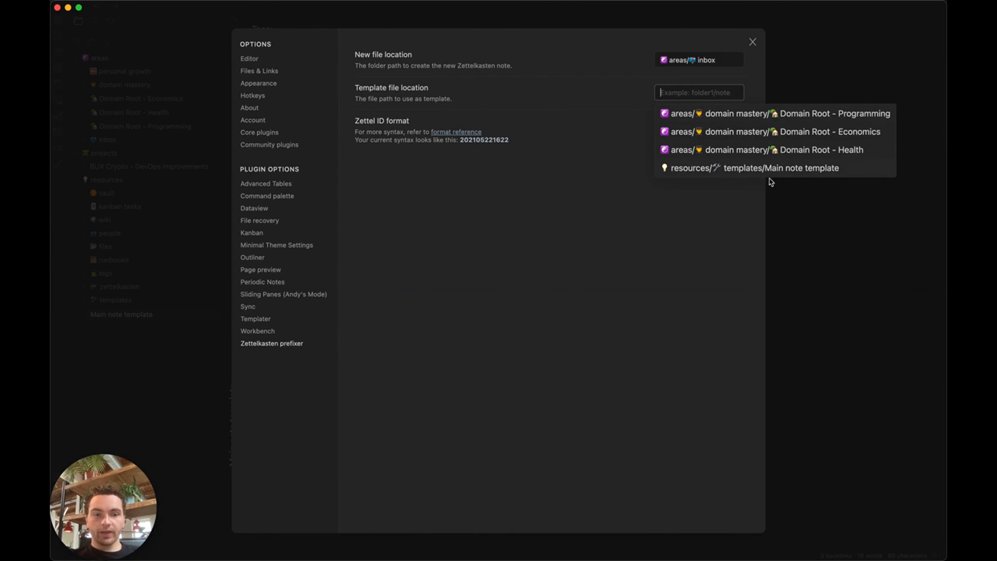
left_click(754, 168)
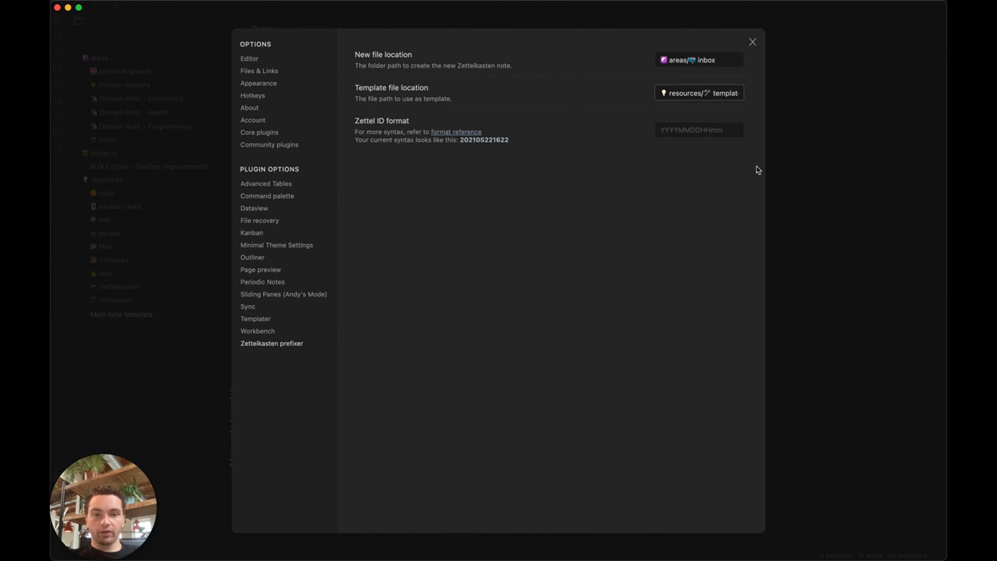
left_click(590, 116)
Set the Zettel ID format to "YYYY-MM-DD H.m"
left_click(708, 136)
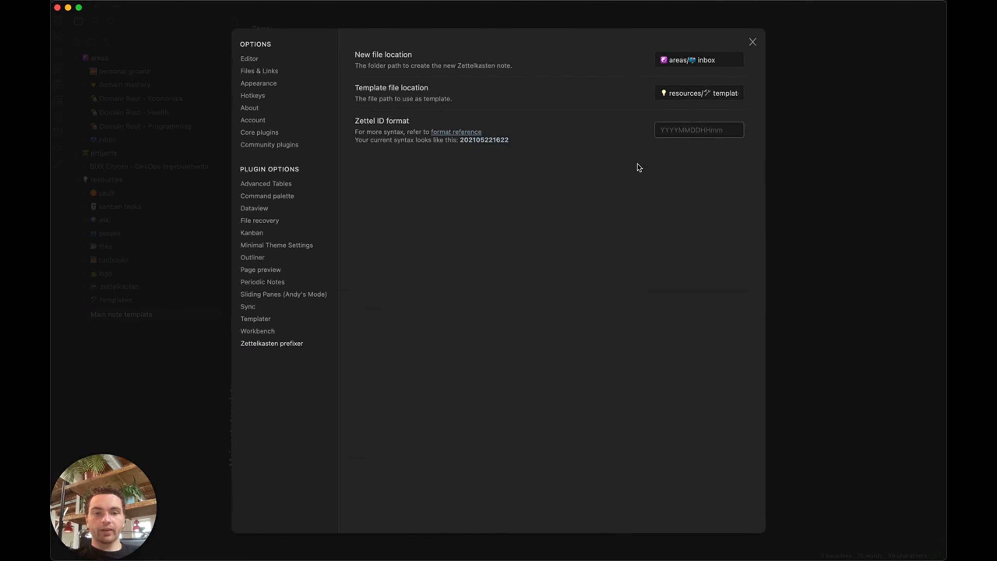
type("YYYY")
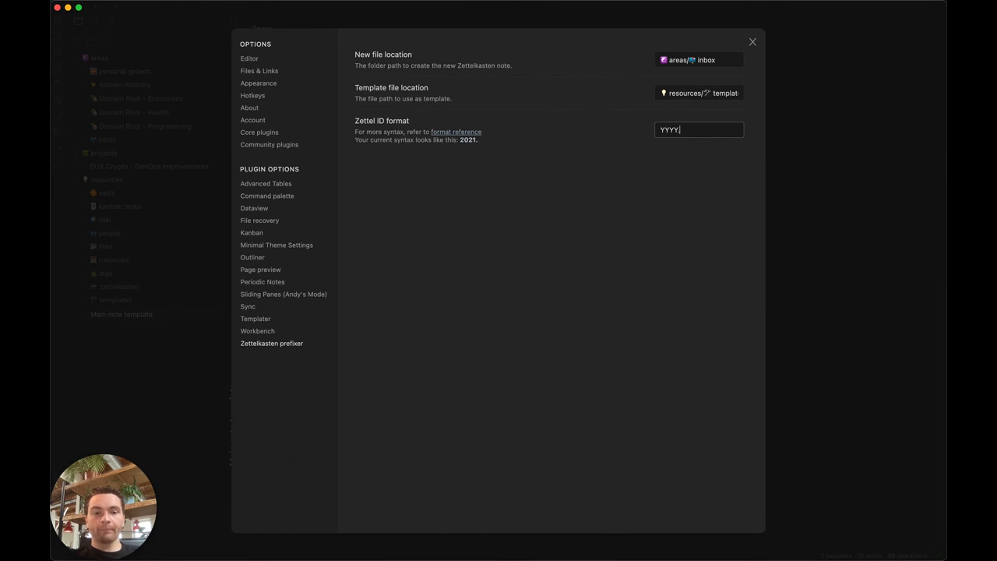
type("-MM-DD")
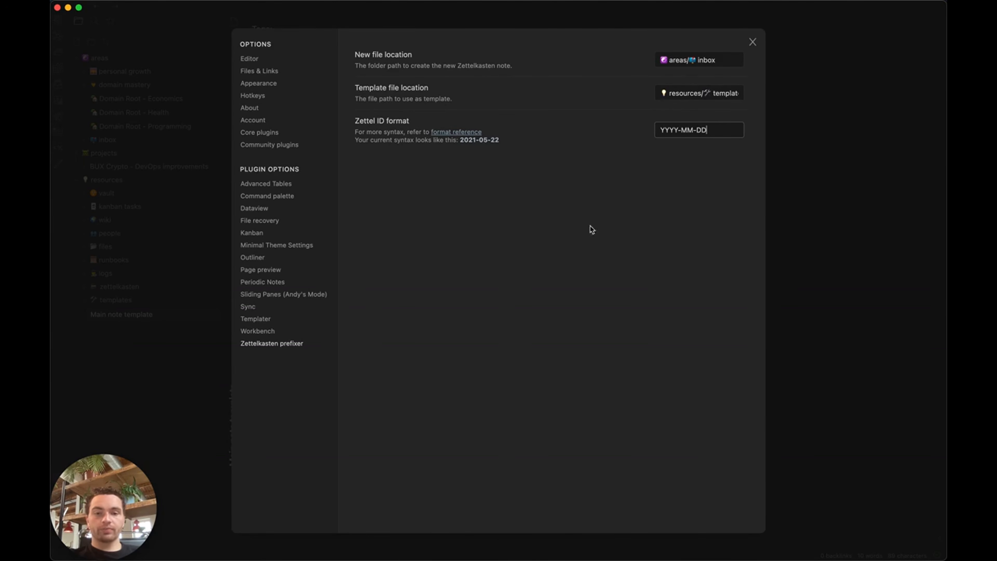
type(" T")
key("BackSpace")
key("BackSpace")
type("H.m")
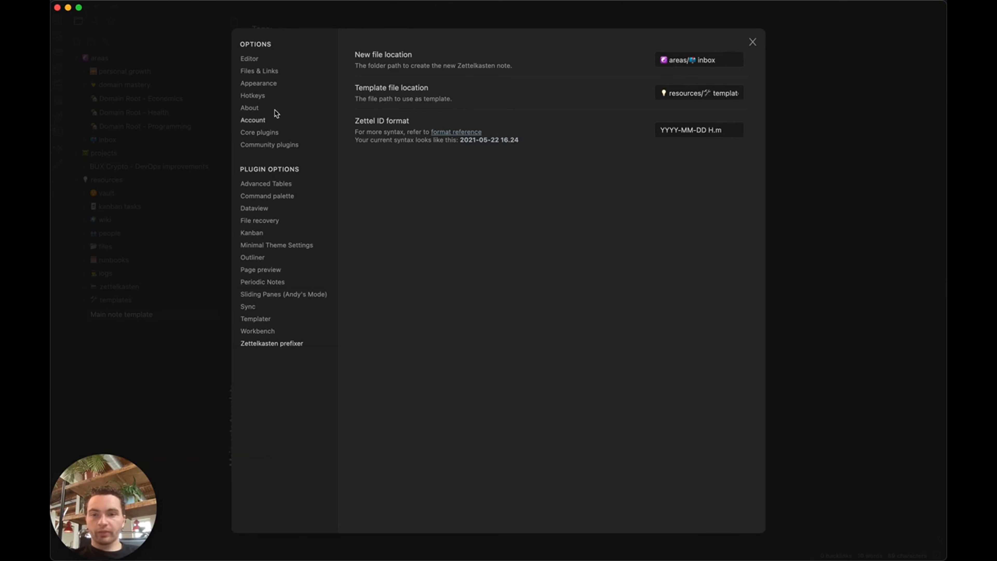
Filter the hotkeys for "new zet" and assign ⌘N to "Create new Zettelkasten note"
left_click(252, 96)
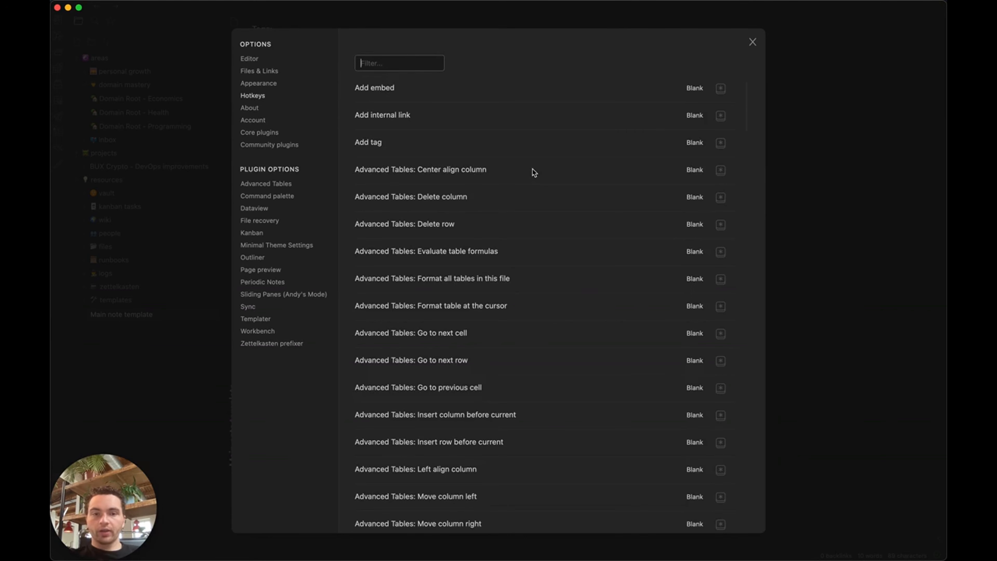
type("new zet")
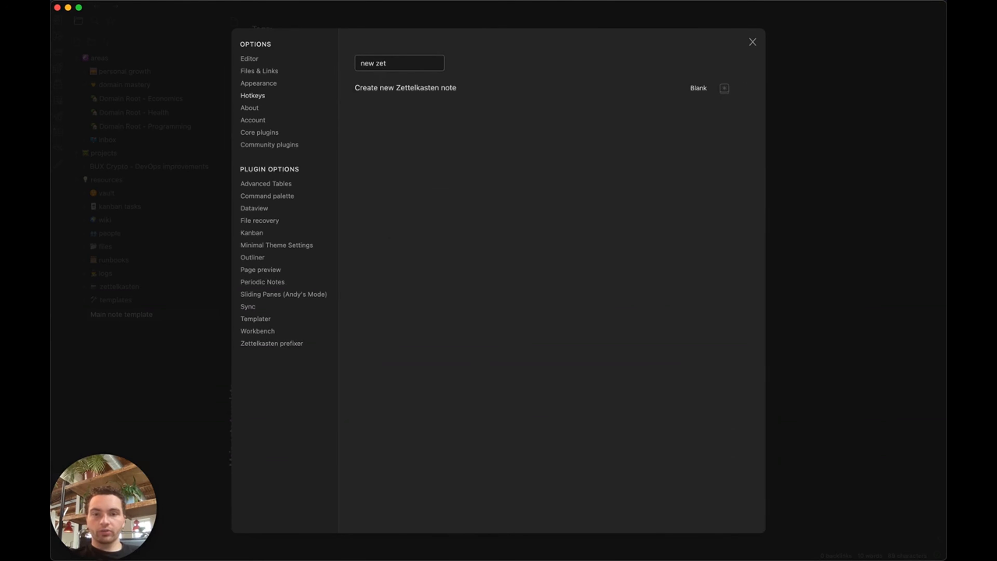
left_click(724, 89)
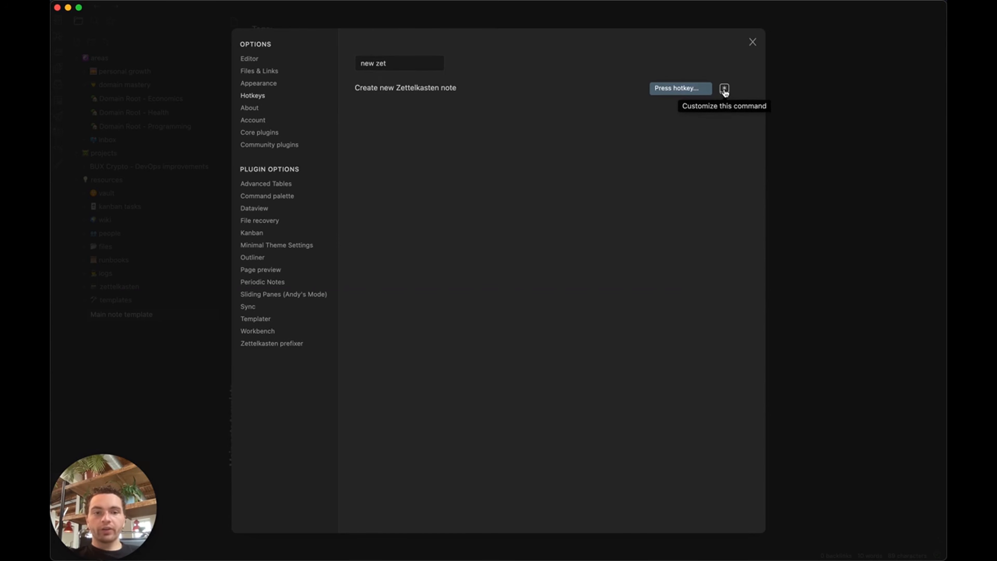
key("super+n")
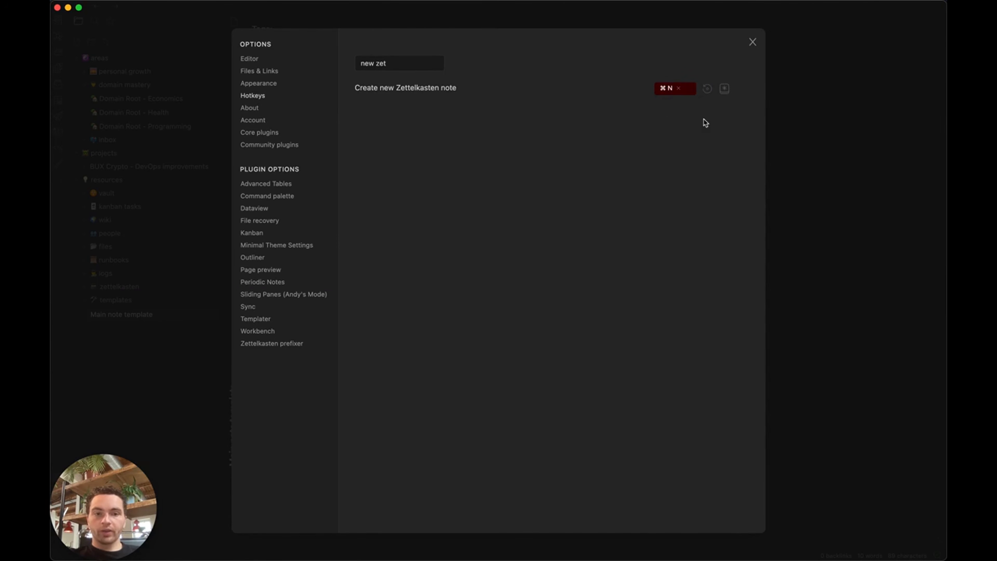
Filter the hotkeys for "new note", remove the hotkey from "Create new note", and check the "Create new Zettelkasten note" hotkey by filtering for "zette"
key("super+a")
type("new note")
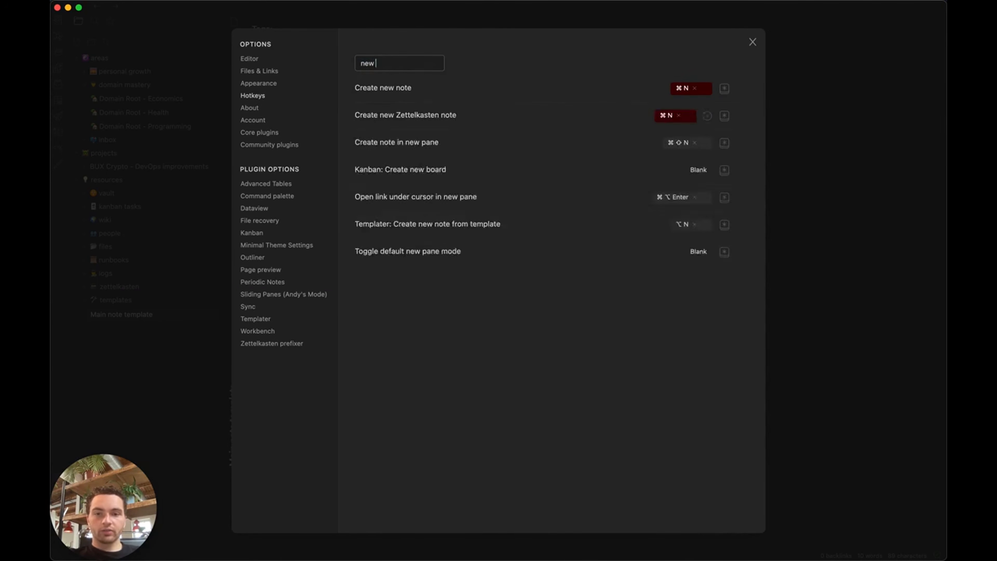
left_click(695, 88)
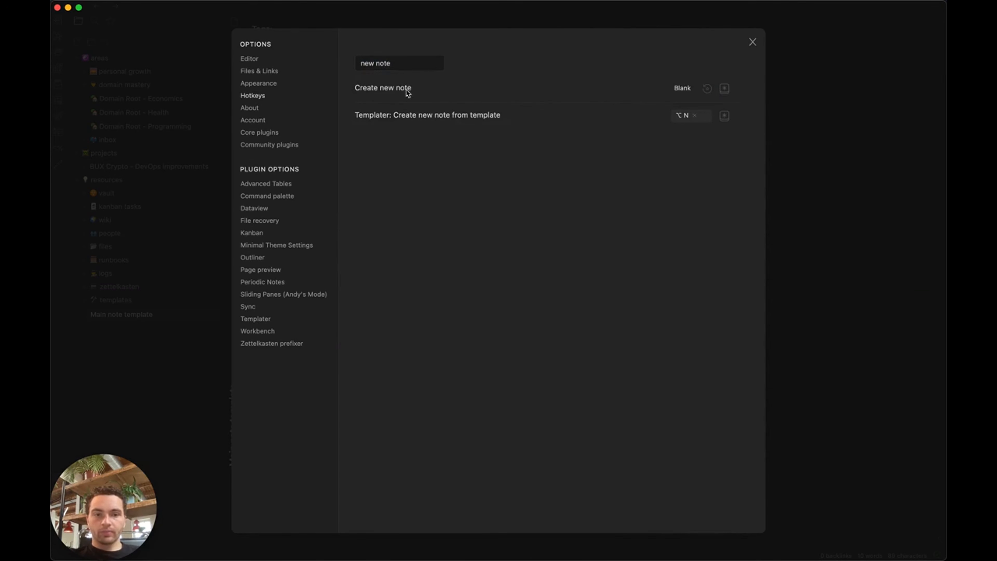
left_click(395, 65)
key("super+a")
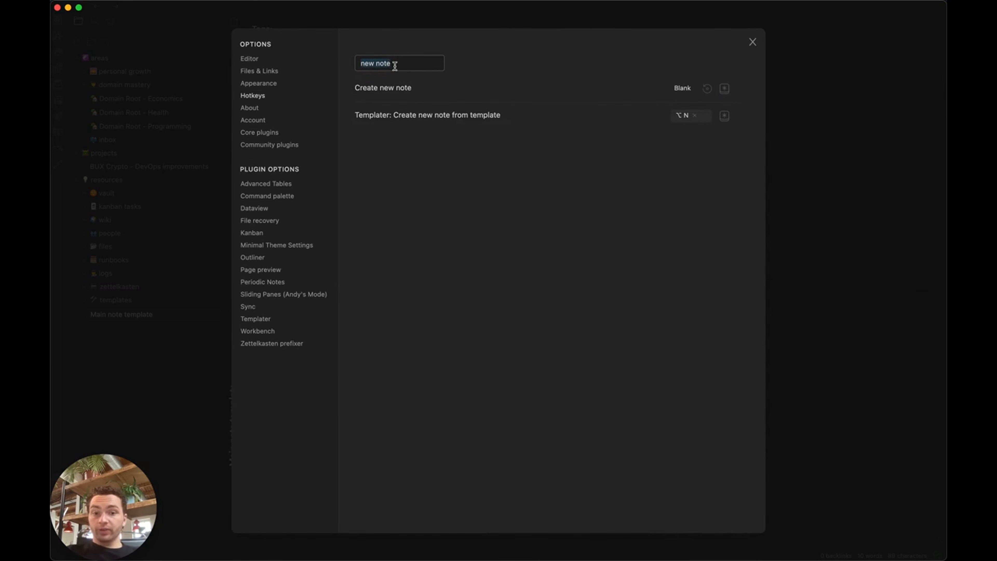
type("zette")
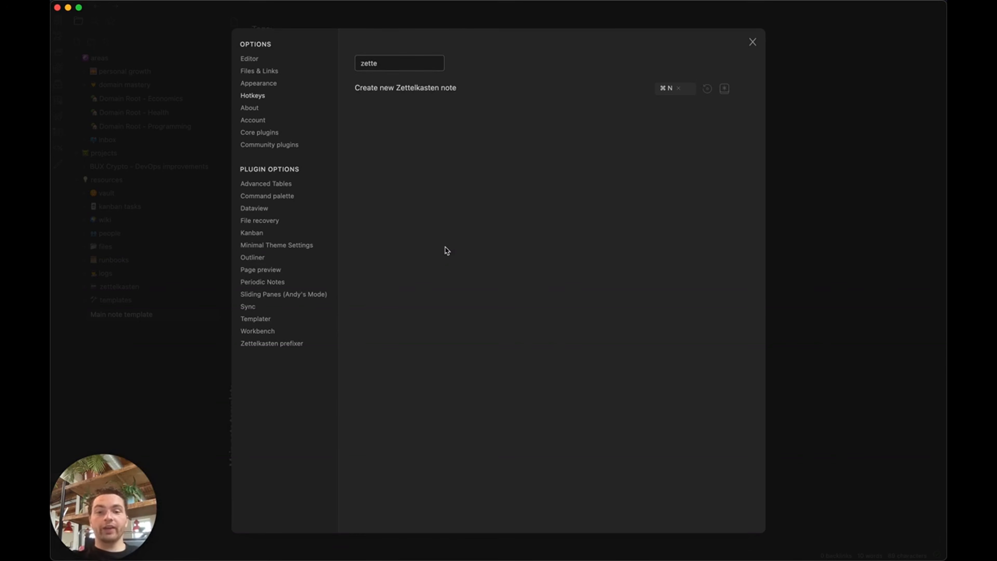
Filter the hotkeys for "workben" and assign ⌃L to "Workbench: Link the current note/page in your Workbench"
key("super+a")
key("BackSpace")
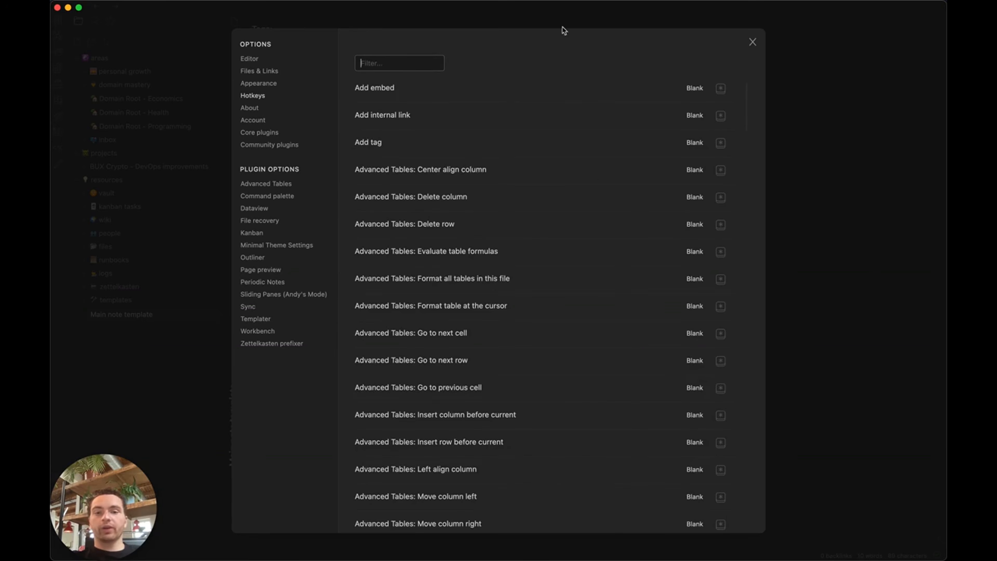
type("worken")
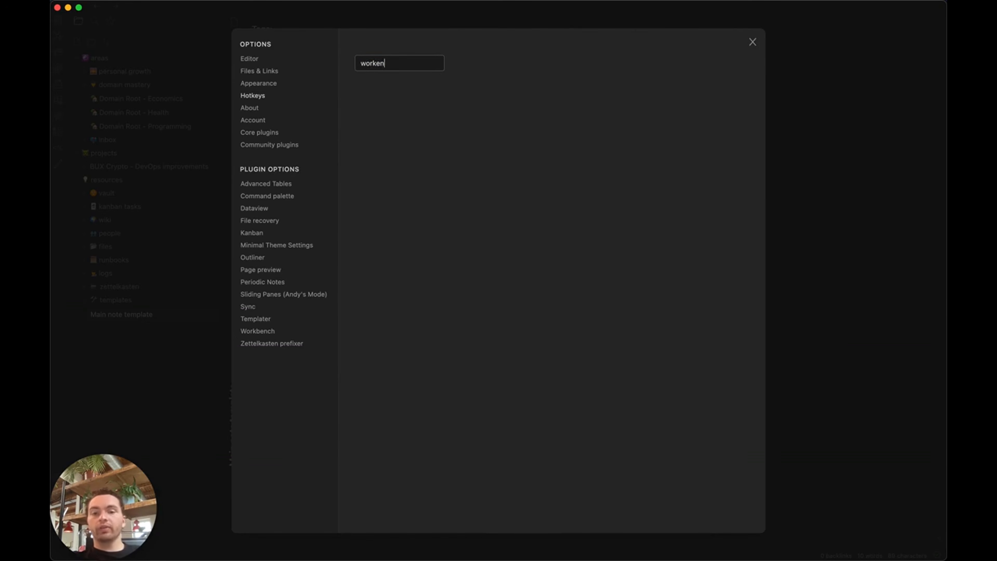
type("link wor")
key("alt+BackSpace")
key("alt+BackSpace")
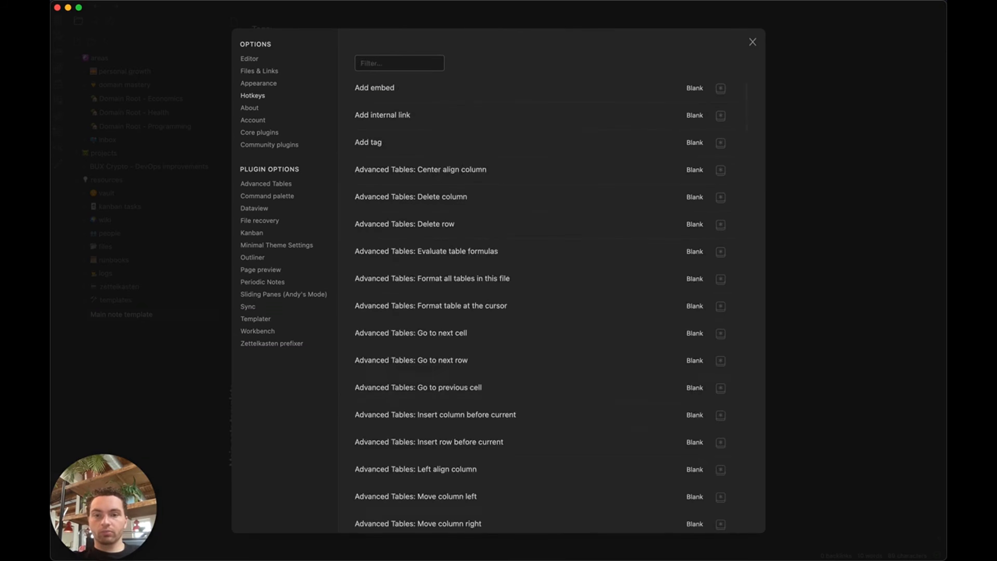
type("workben")
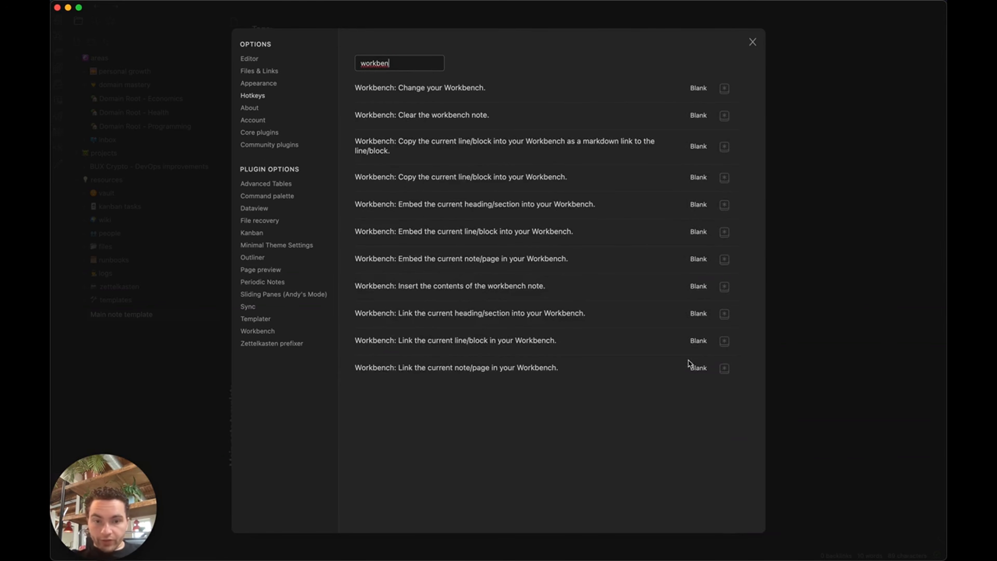
left_click(693, 371)
left_click(724, 370)
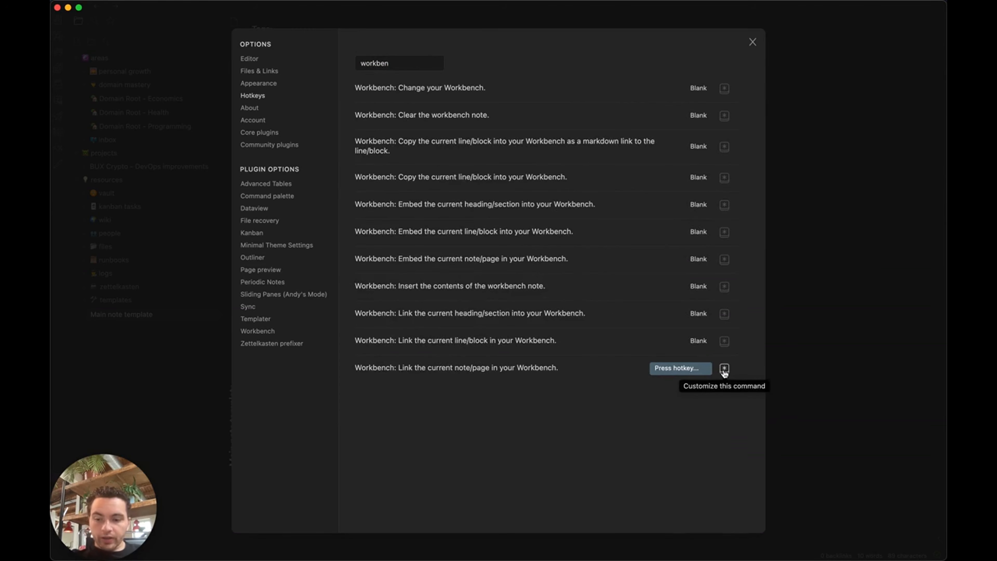
key("ctrl+l")
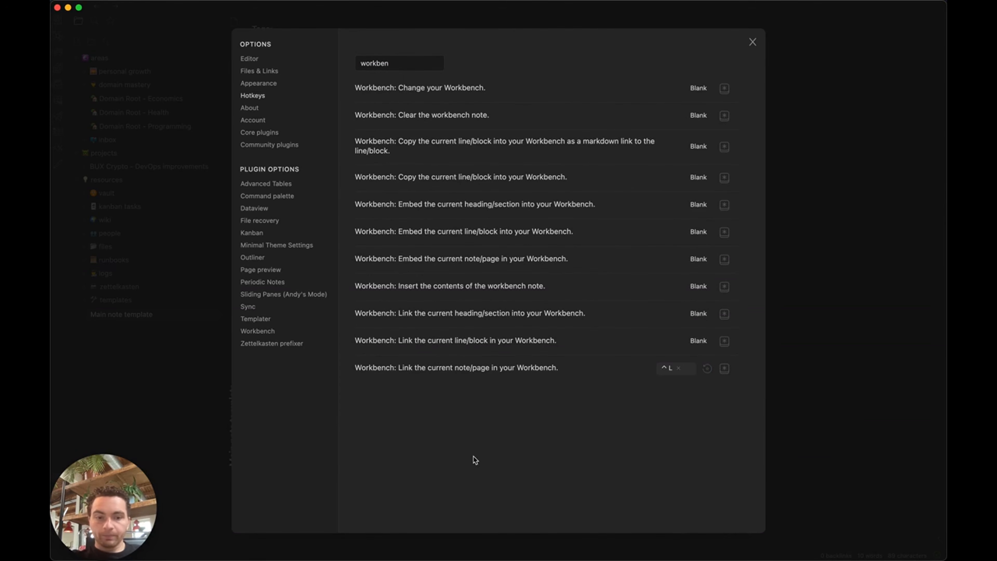
Filter the hotkeys for "template", assign ⌃T to "Templater: Insert Template", and close the settings
left_click_drag(398, 64, 355, 65)
key("BackSpace")
type("template")
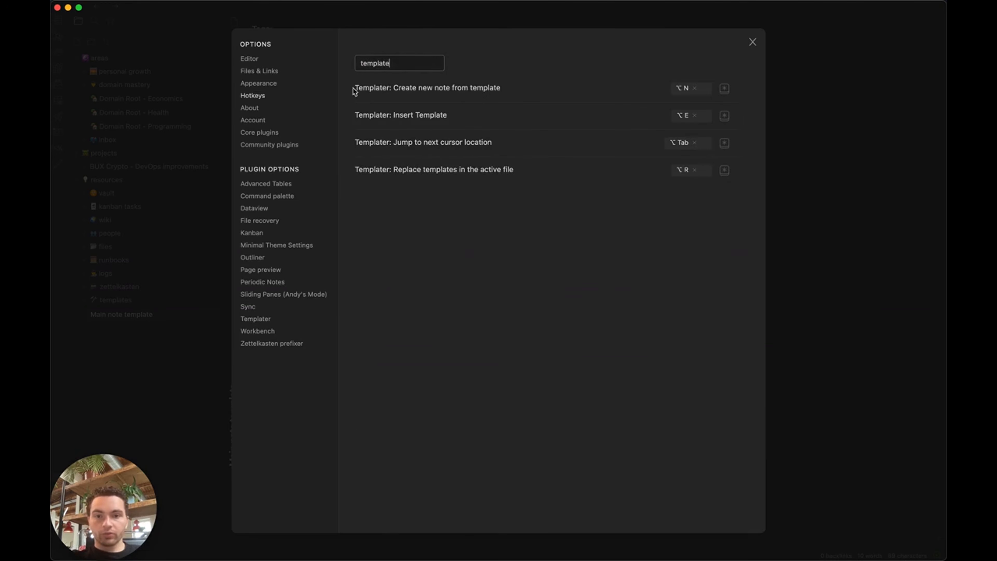
left_click(724, 115)
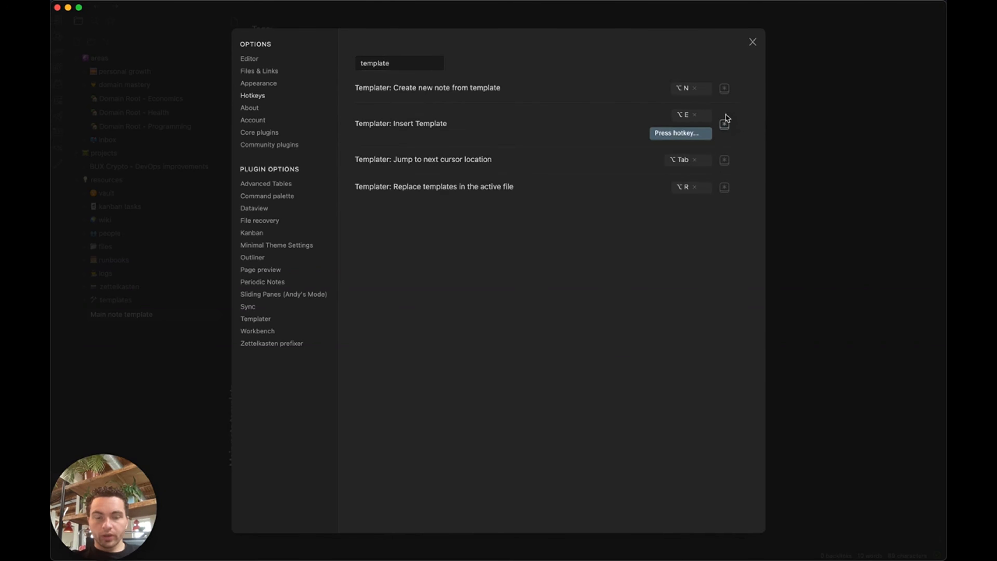
key("ctrl+t")
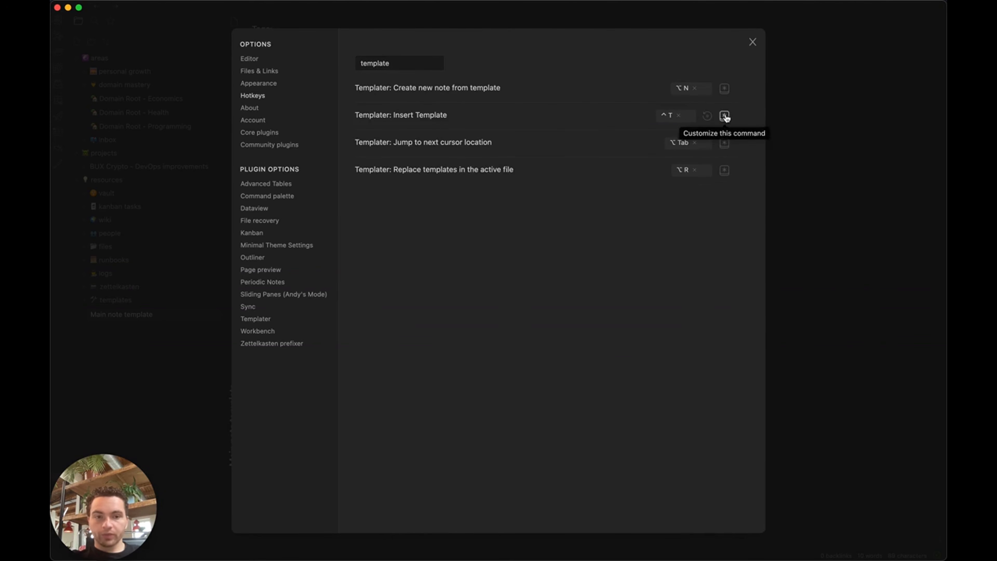
left_click(753, 42)
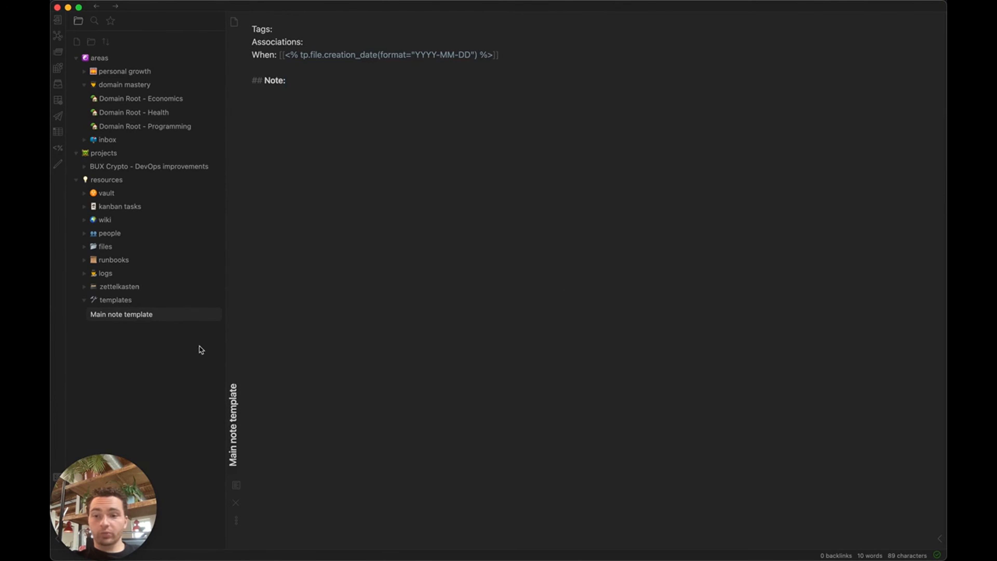
Collapse the templates folder and set the attachment subfolder name to resources/files, including the open-folder emoji before "files"
left_click(85, 301)
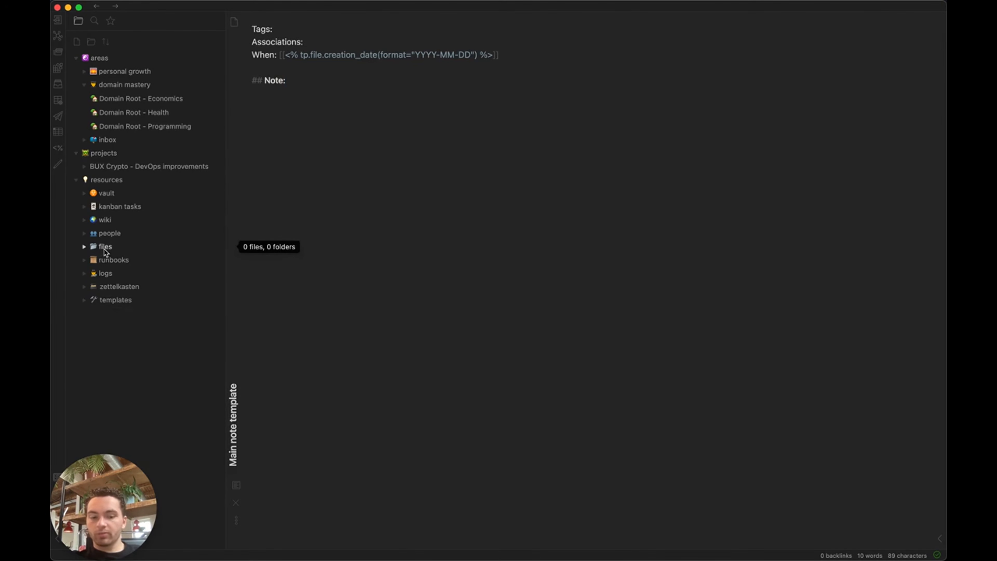
key("super+comma")
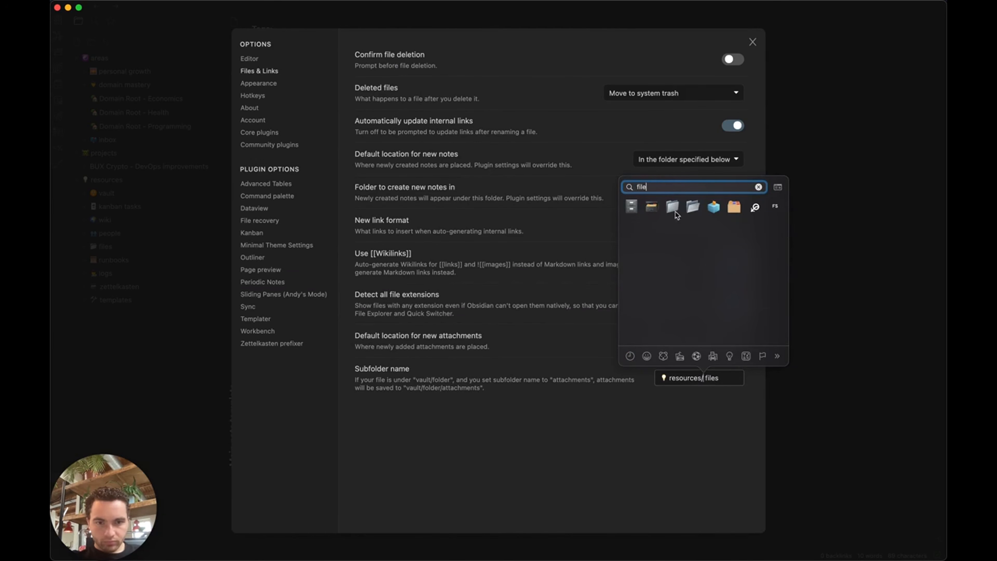
left_click(693, 207)
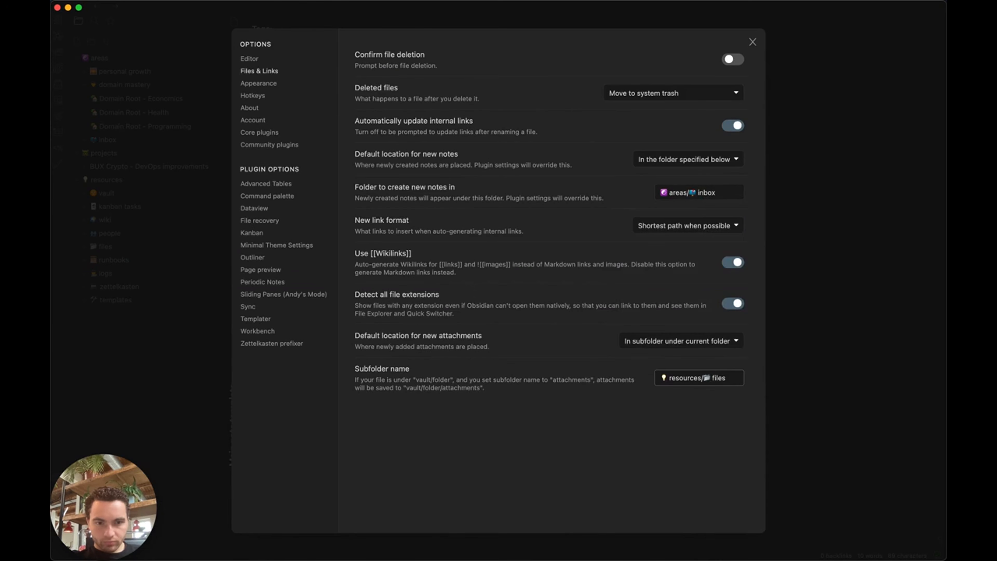
left_click(790, 390)
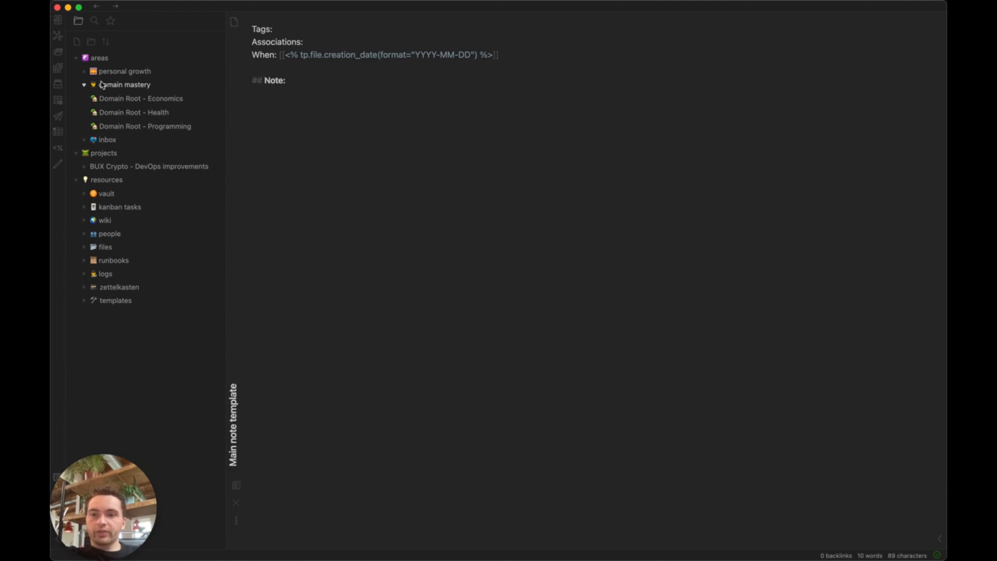
Collapse the domain mastery folder and create a new Zettelkasten note in the inbox
left_click(84, 84)
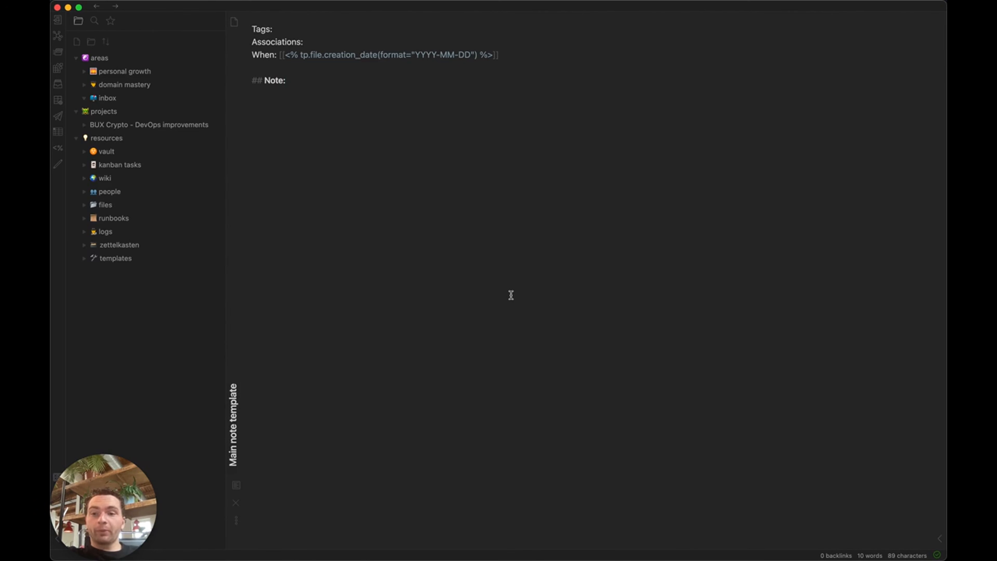
key("super+n")
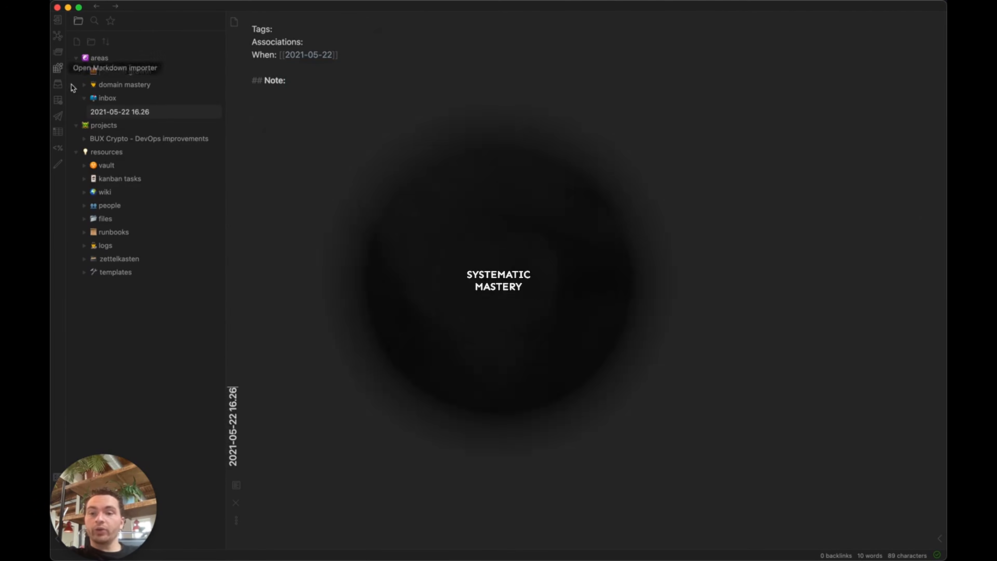